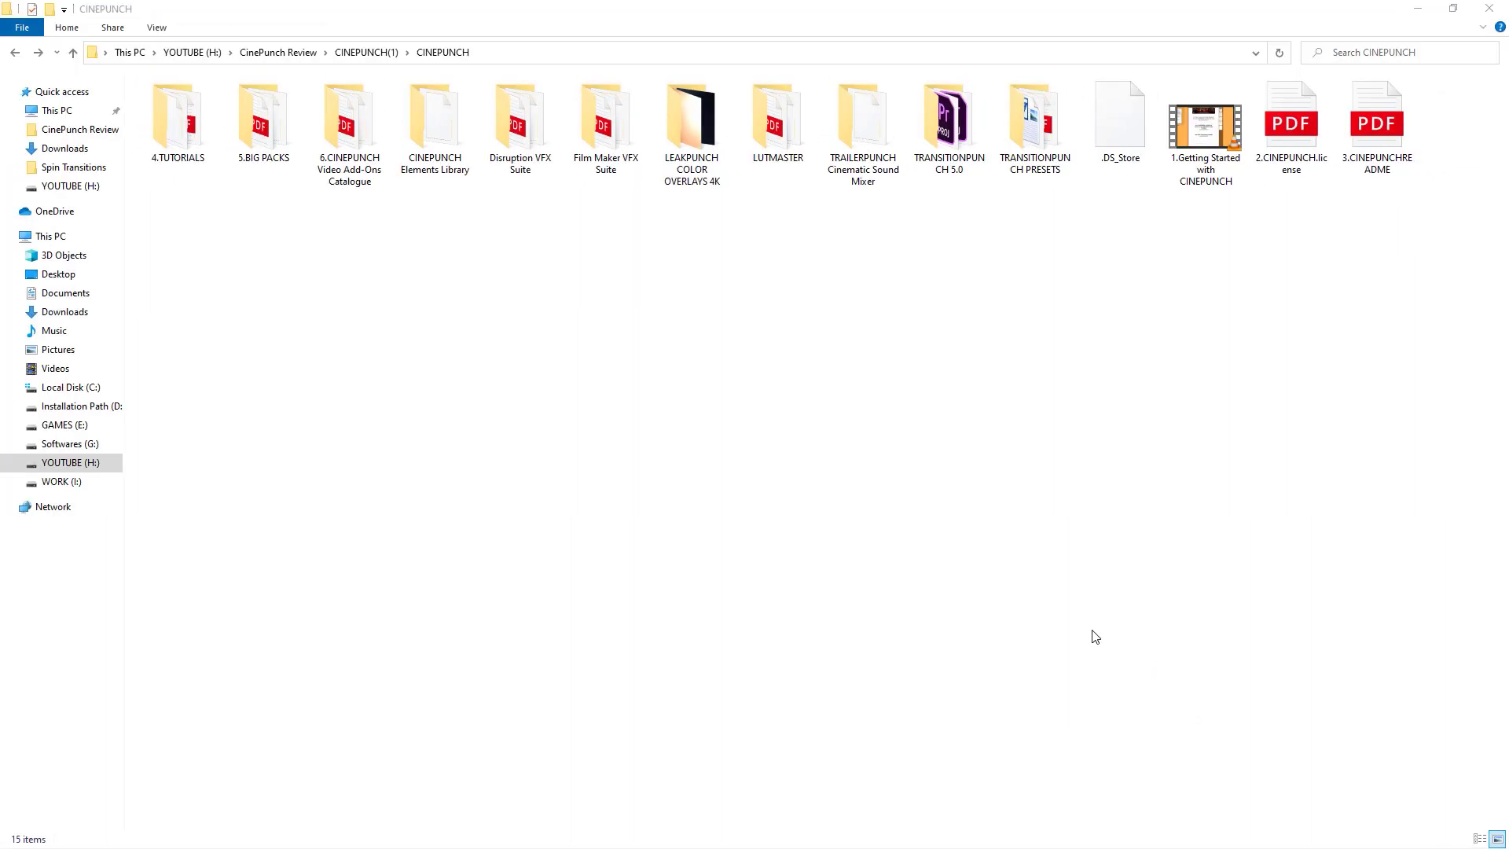
Open the 4.TUTORIALS folder and its CINEPUNCH Tutorials and Quicktips PDF in Edge
double_click(194, 123)
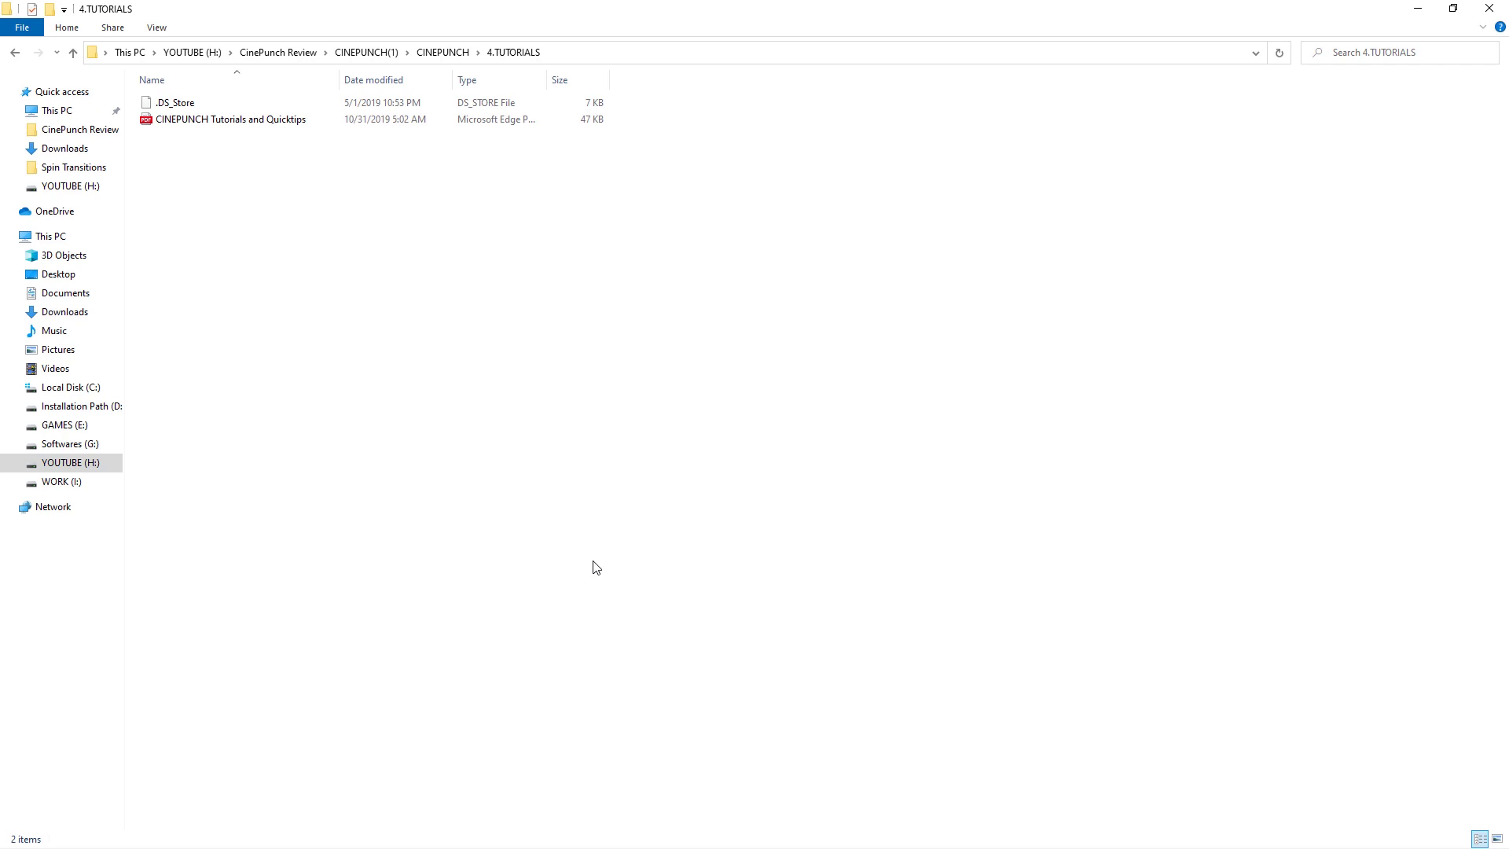
double_click(286, 119)
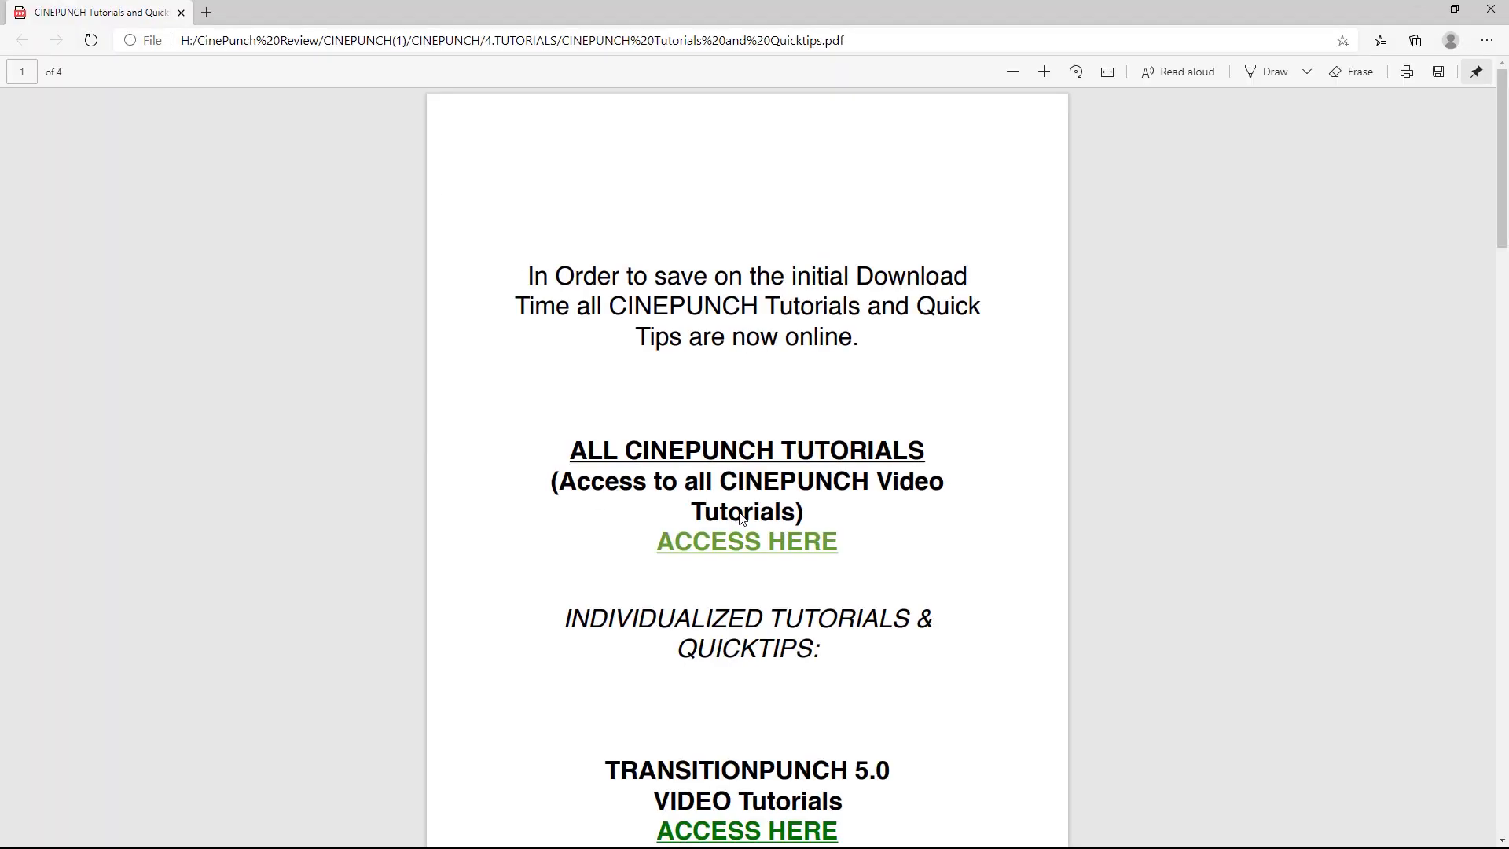
Scroll down through the tutorial sections of the PDF
scroll(794, 499, "down", 10)
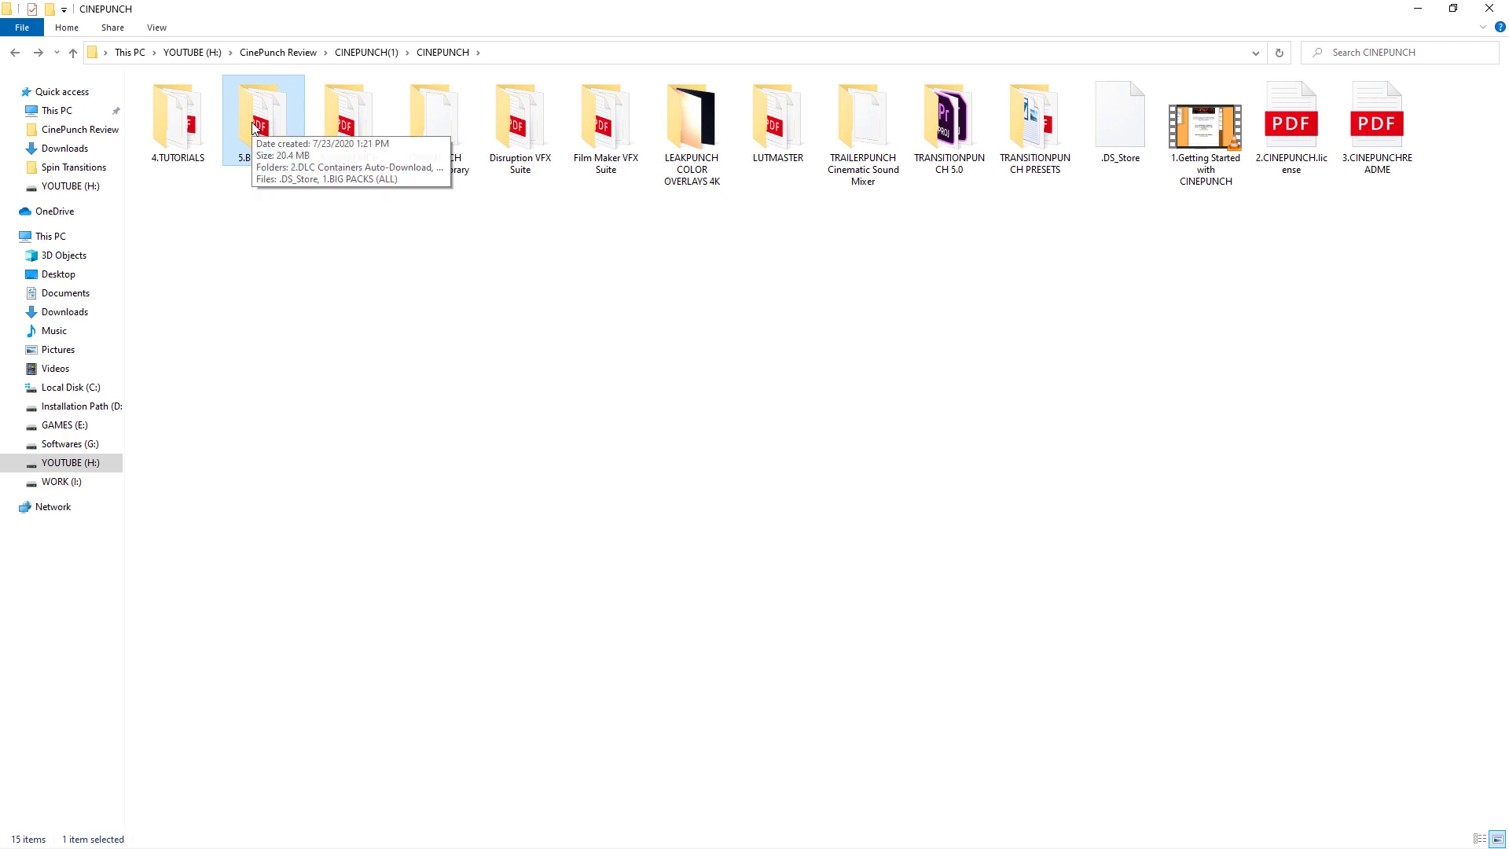
Open 5.BIG PACKS' 1.BIG PACKS (ALL) PDF and browse its SoundPunch and Anamorphic Creams listings
double_click(263, 118)
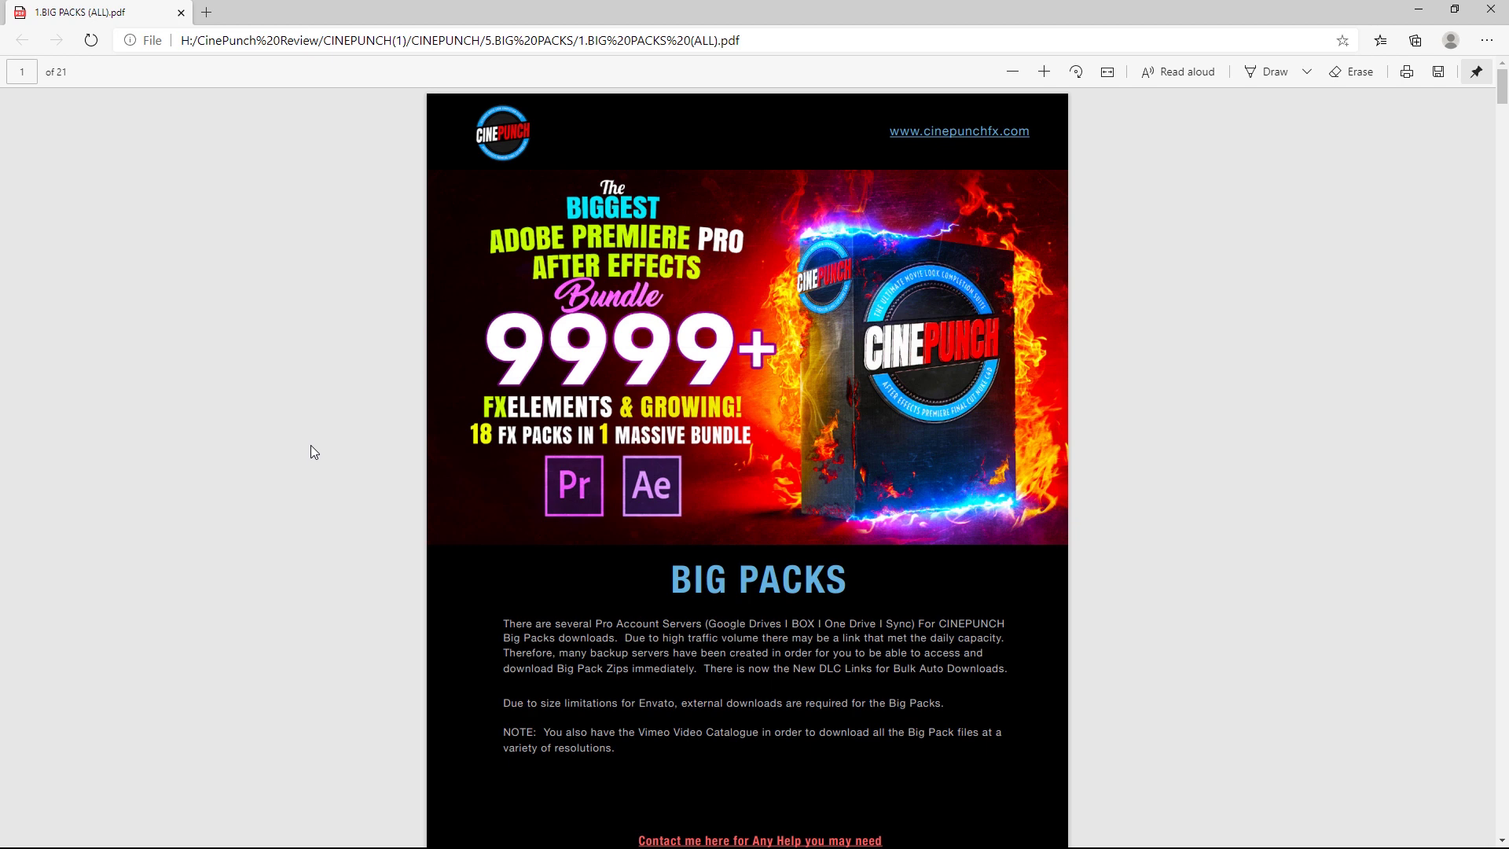
scroll(311, 446, "down", 9)
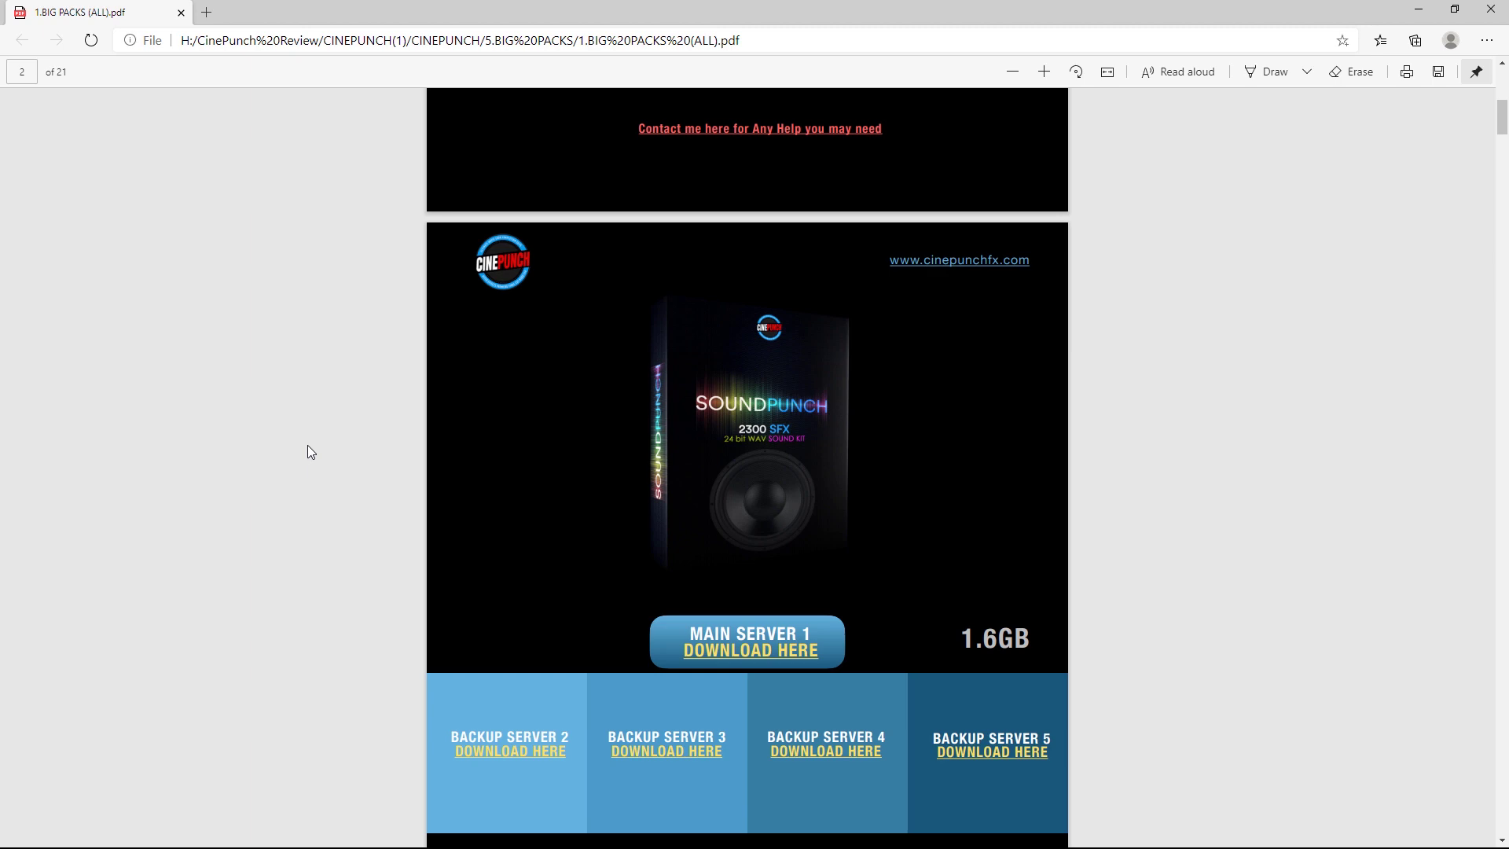
scroll(298, 446, "down", 15)
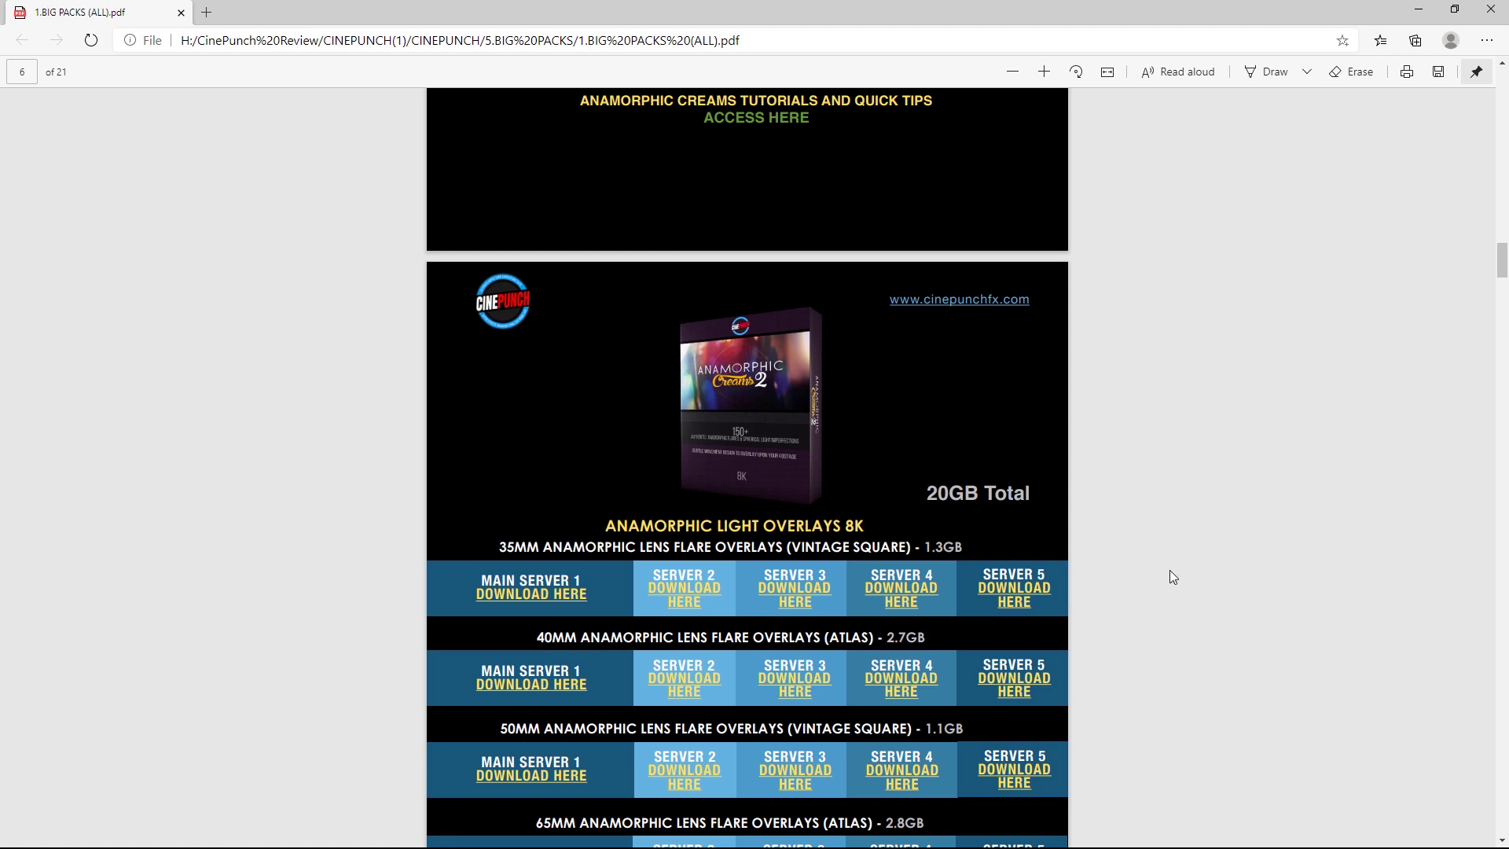
scroll(1172, 576, "down", 10)
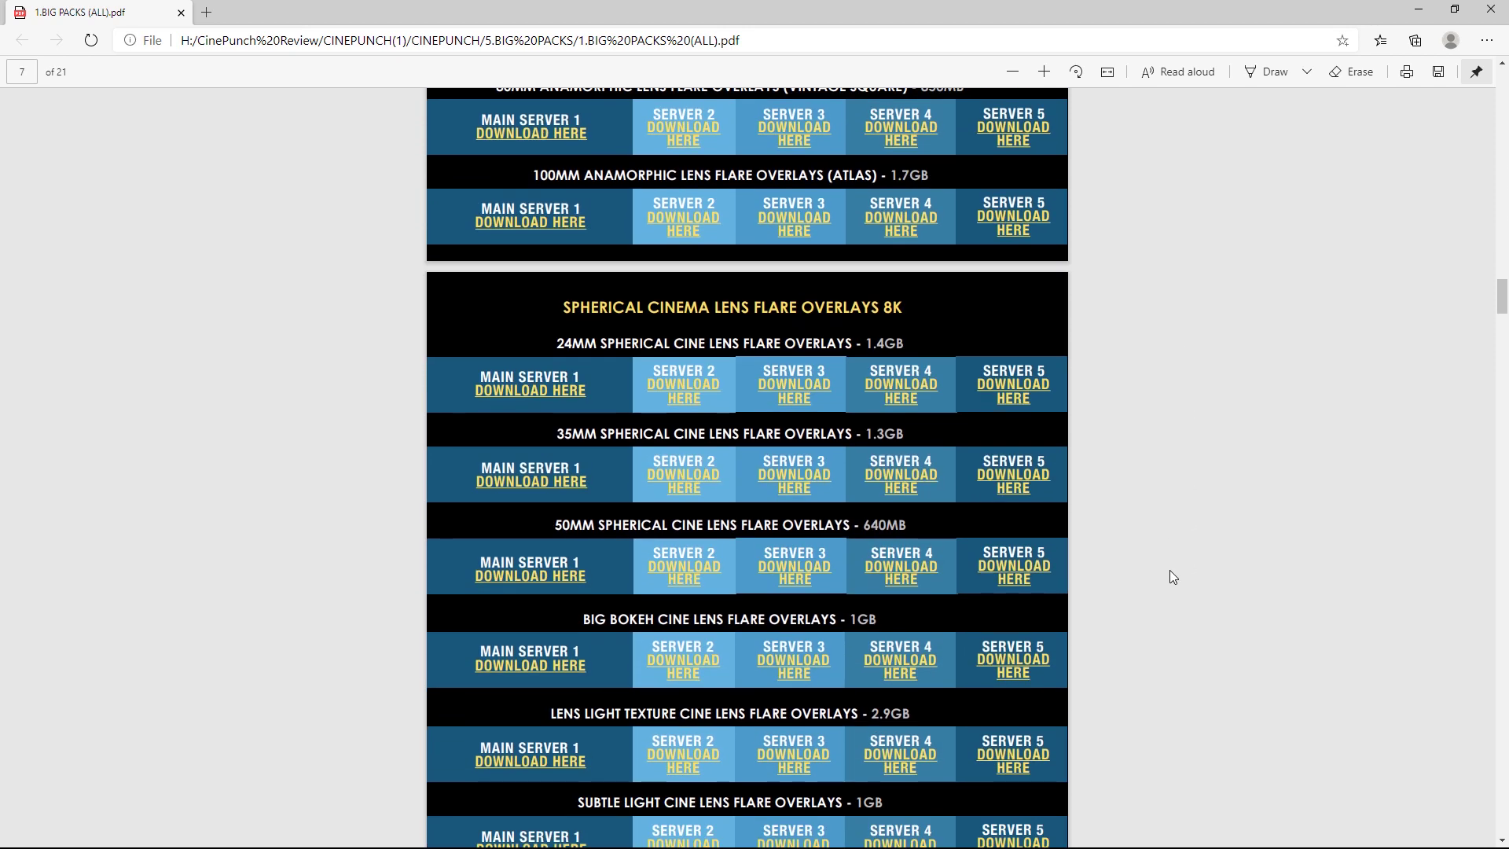
scroll(1171, 577, "up", 3)
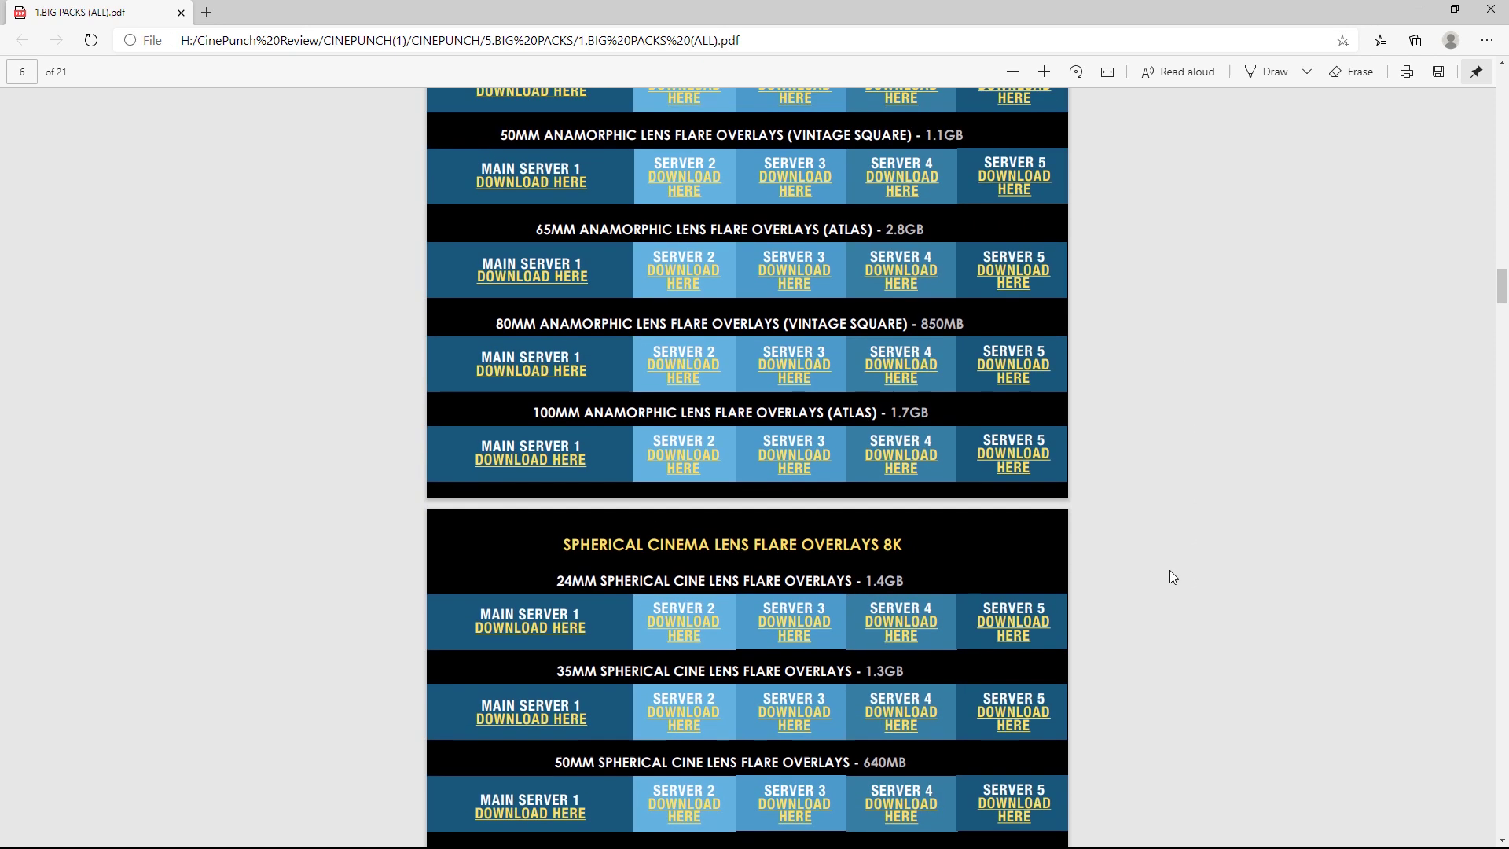
scroll(1171, 577, "up", 6)
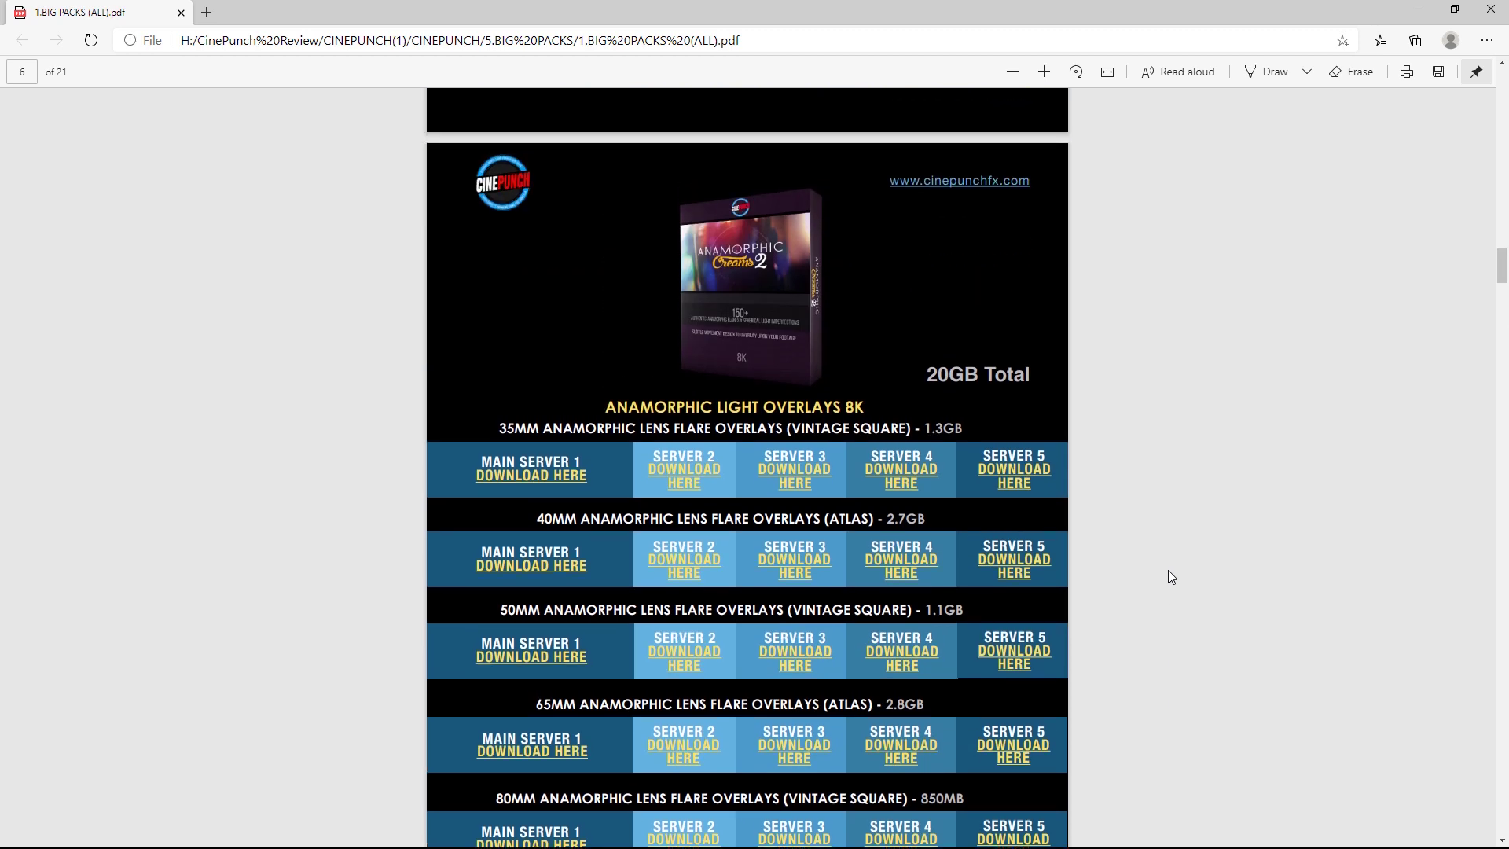
scroll(1168, 571, "up", 8)
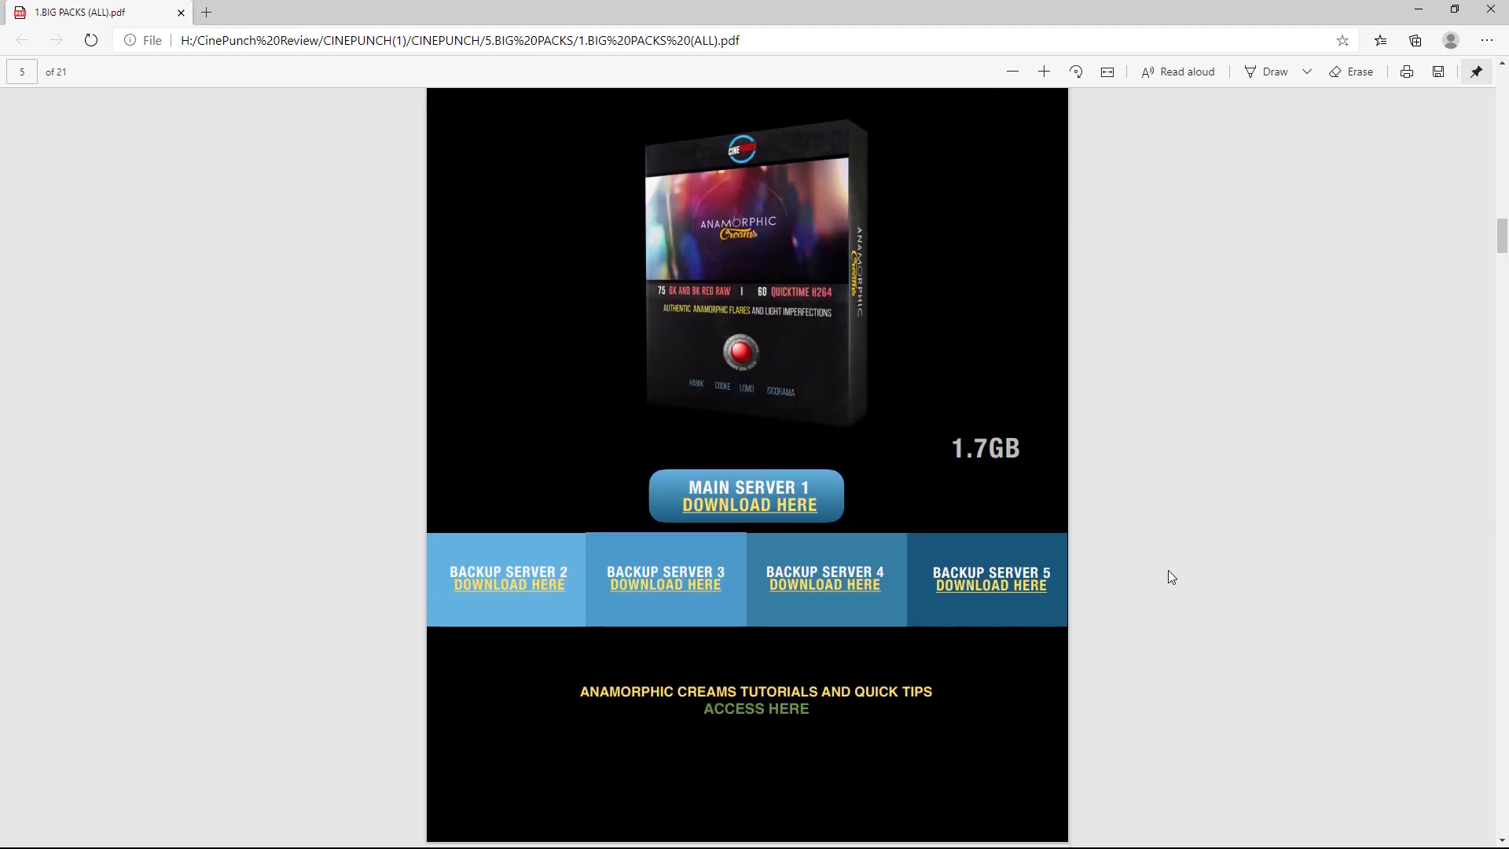
scroll(1172, 577, "down", 8)
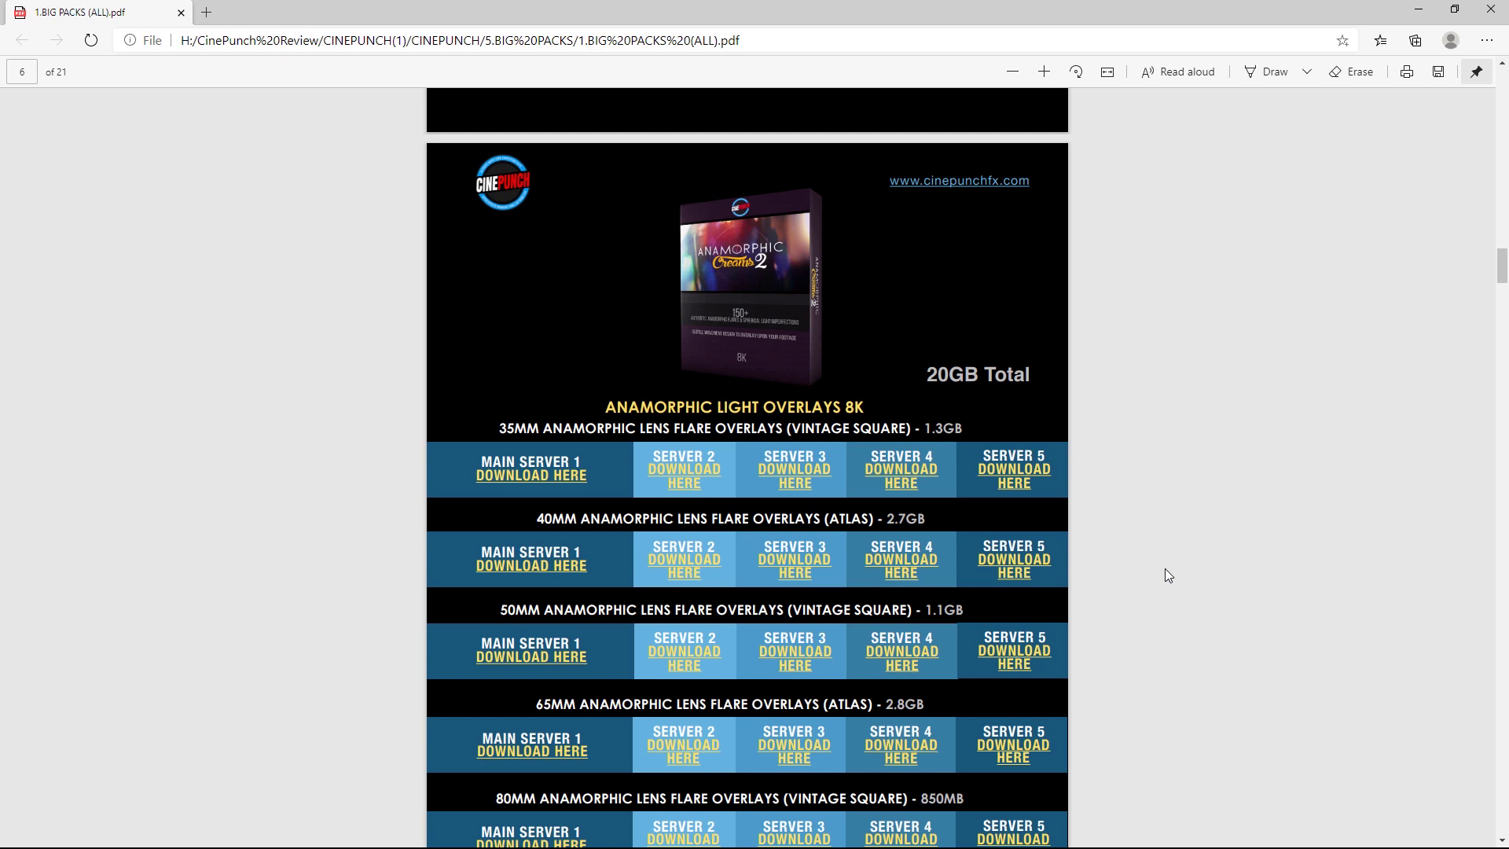
Scroll the Big Packs PDF down to the Fractal packs 1–4 and Glam glitter bokeh listings
scroll(1165, 570, "down", 10)
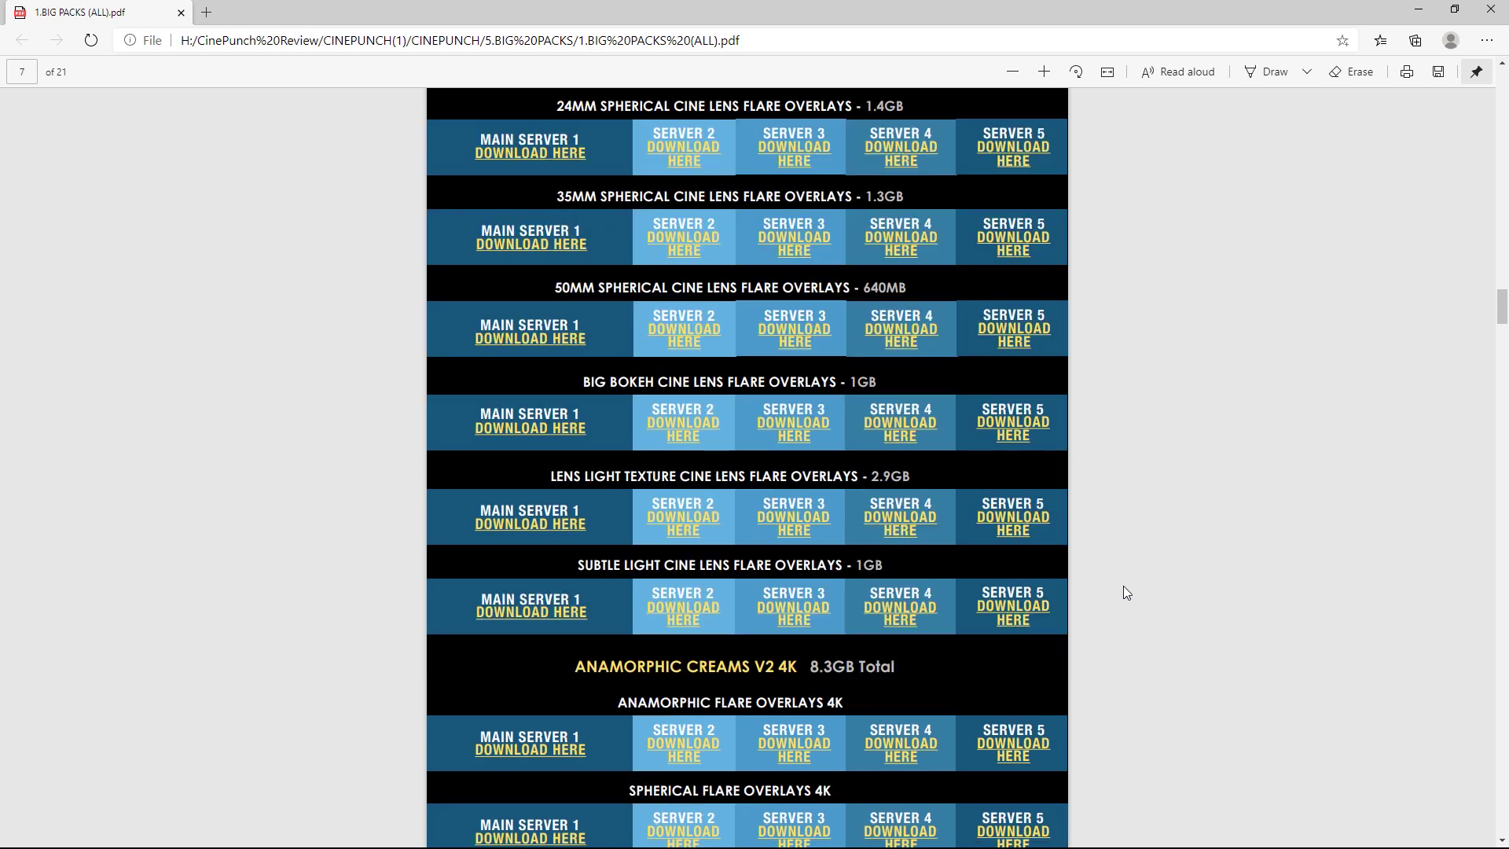
scroll(1124, 586, "down", 7)
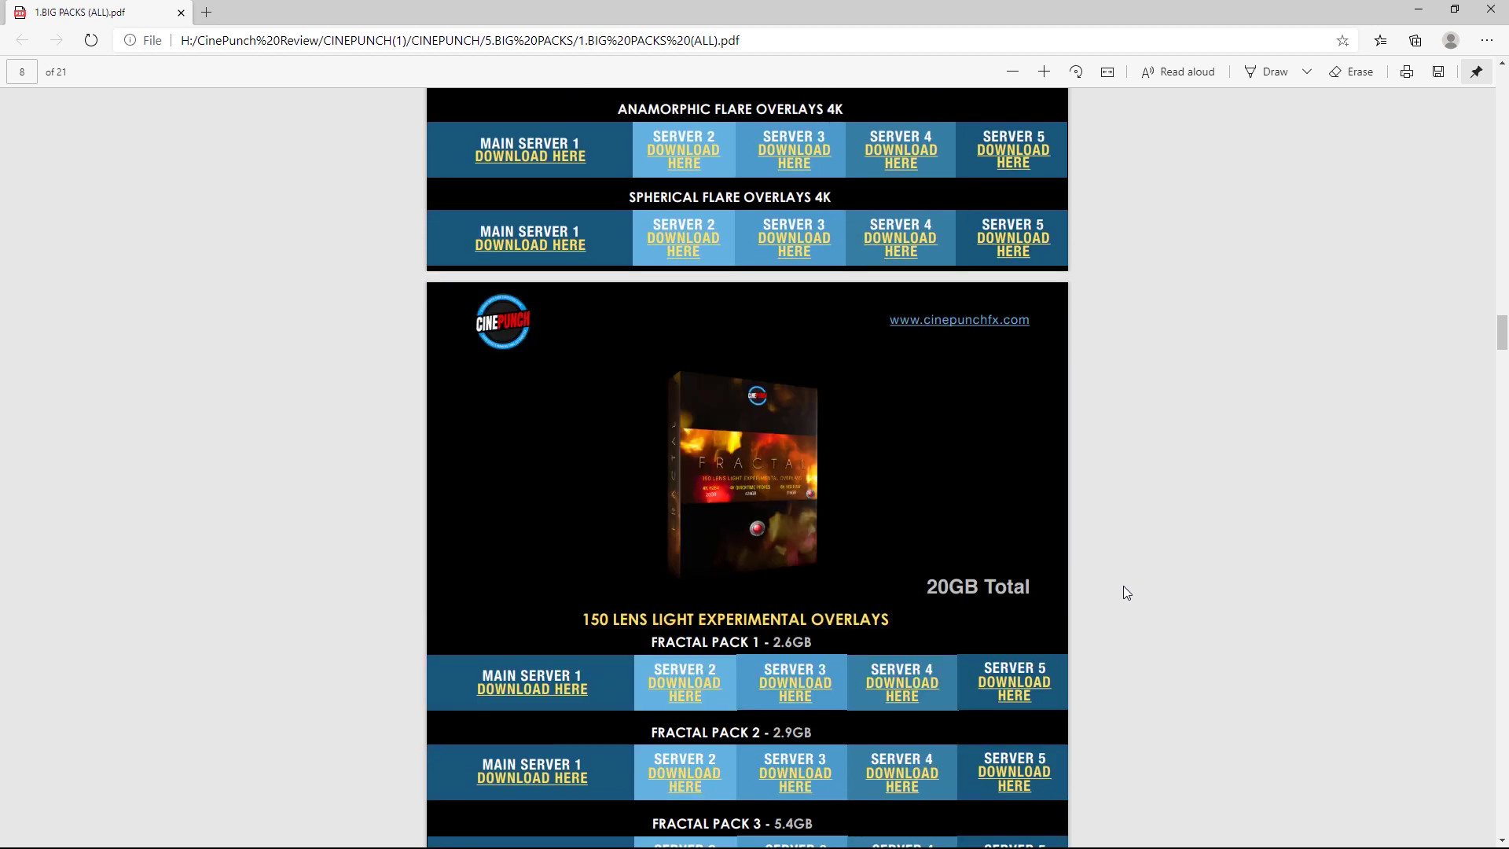
scroll(1124, 587, "down", 4)
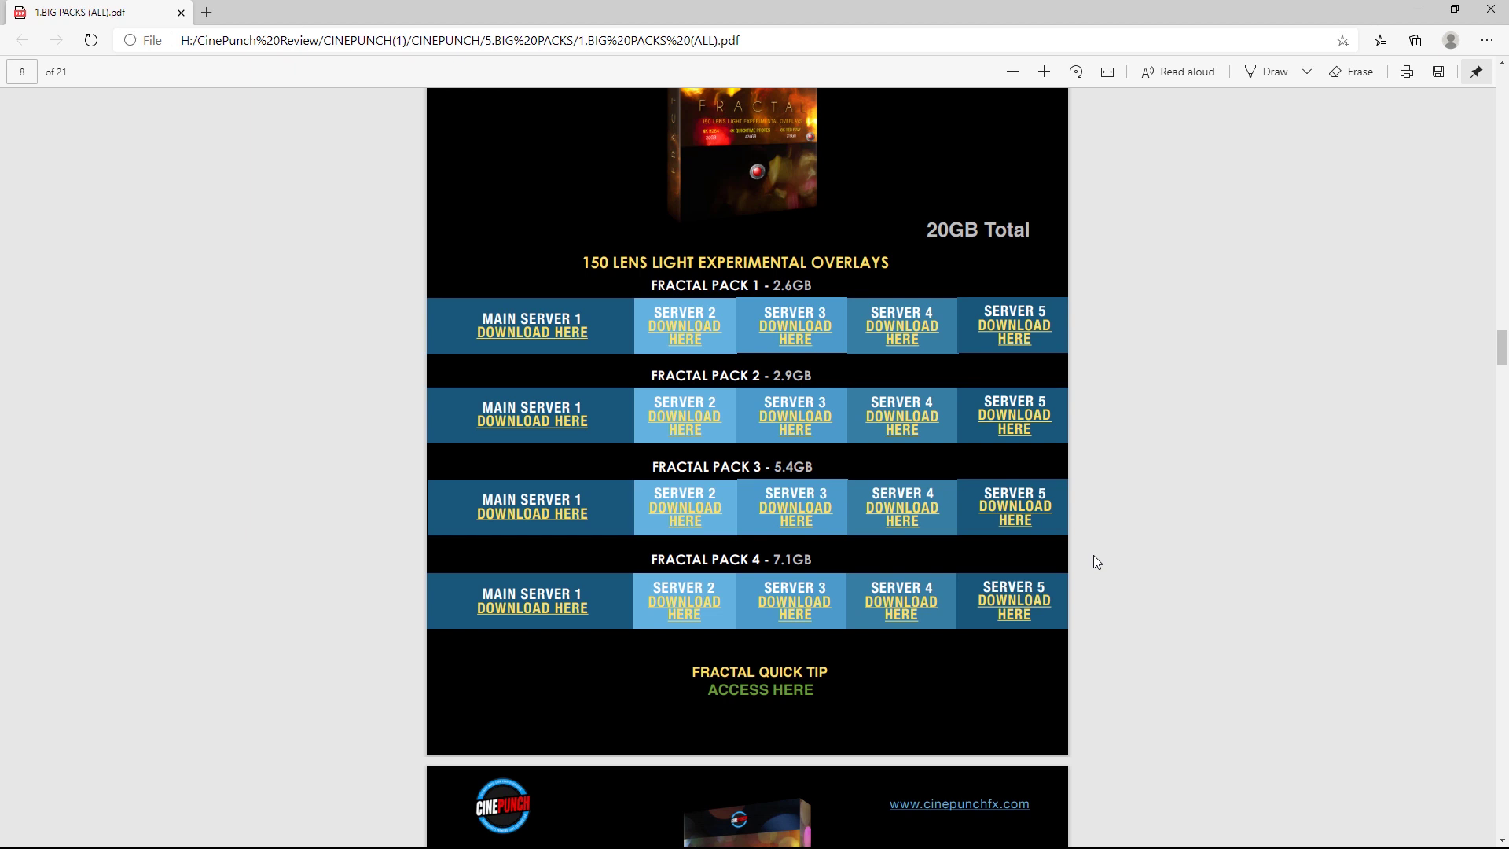
scroll(1104, 470, "down", 5)
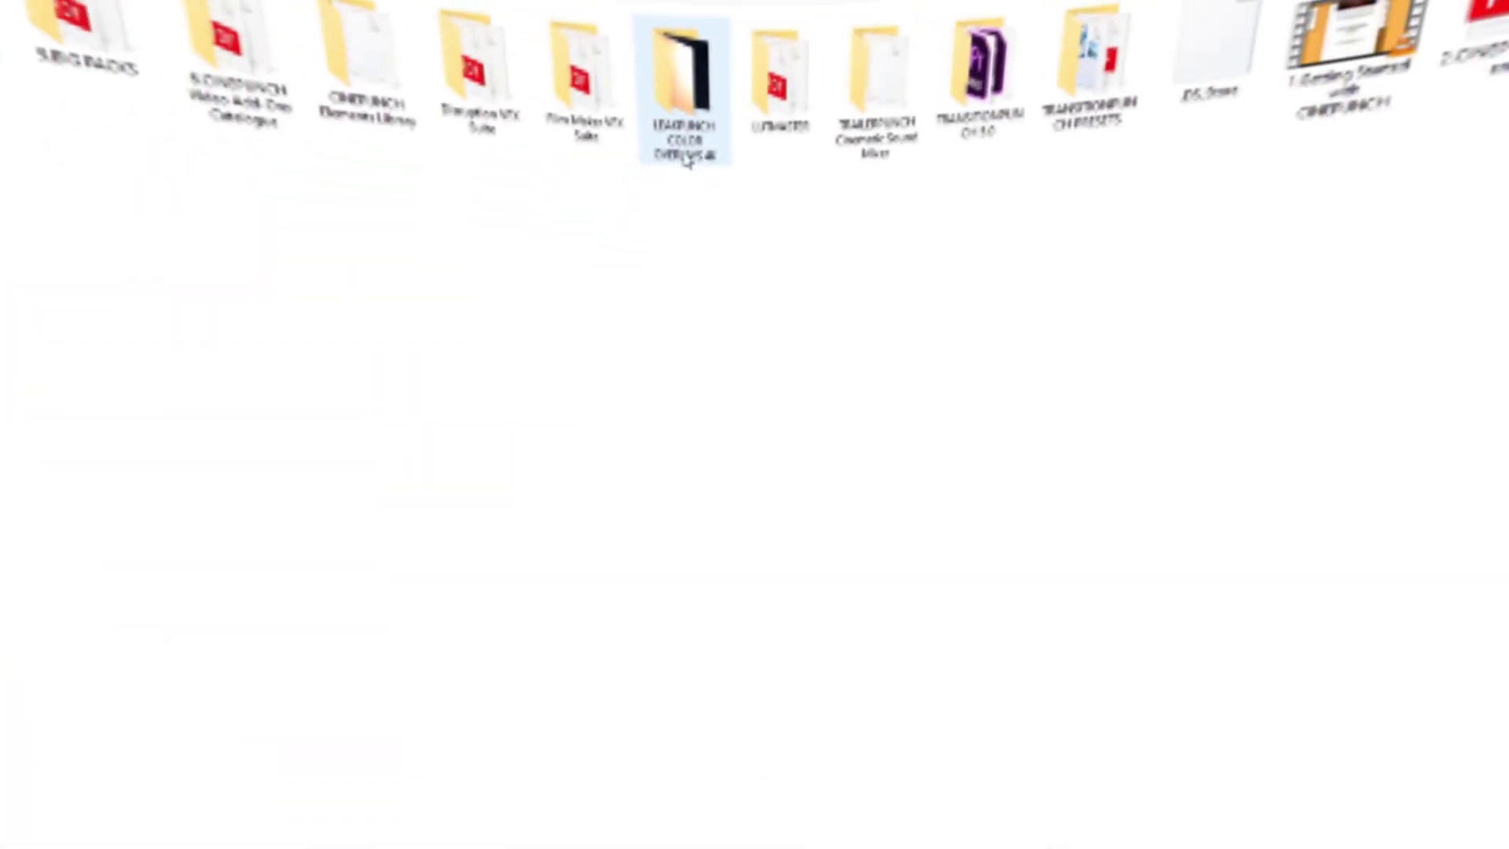
Place LEAKPUNCH.10 on V2 above the waves clip with Screen blend mode and play it back
double_click(686, 153)
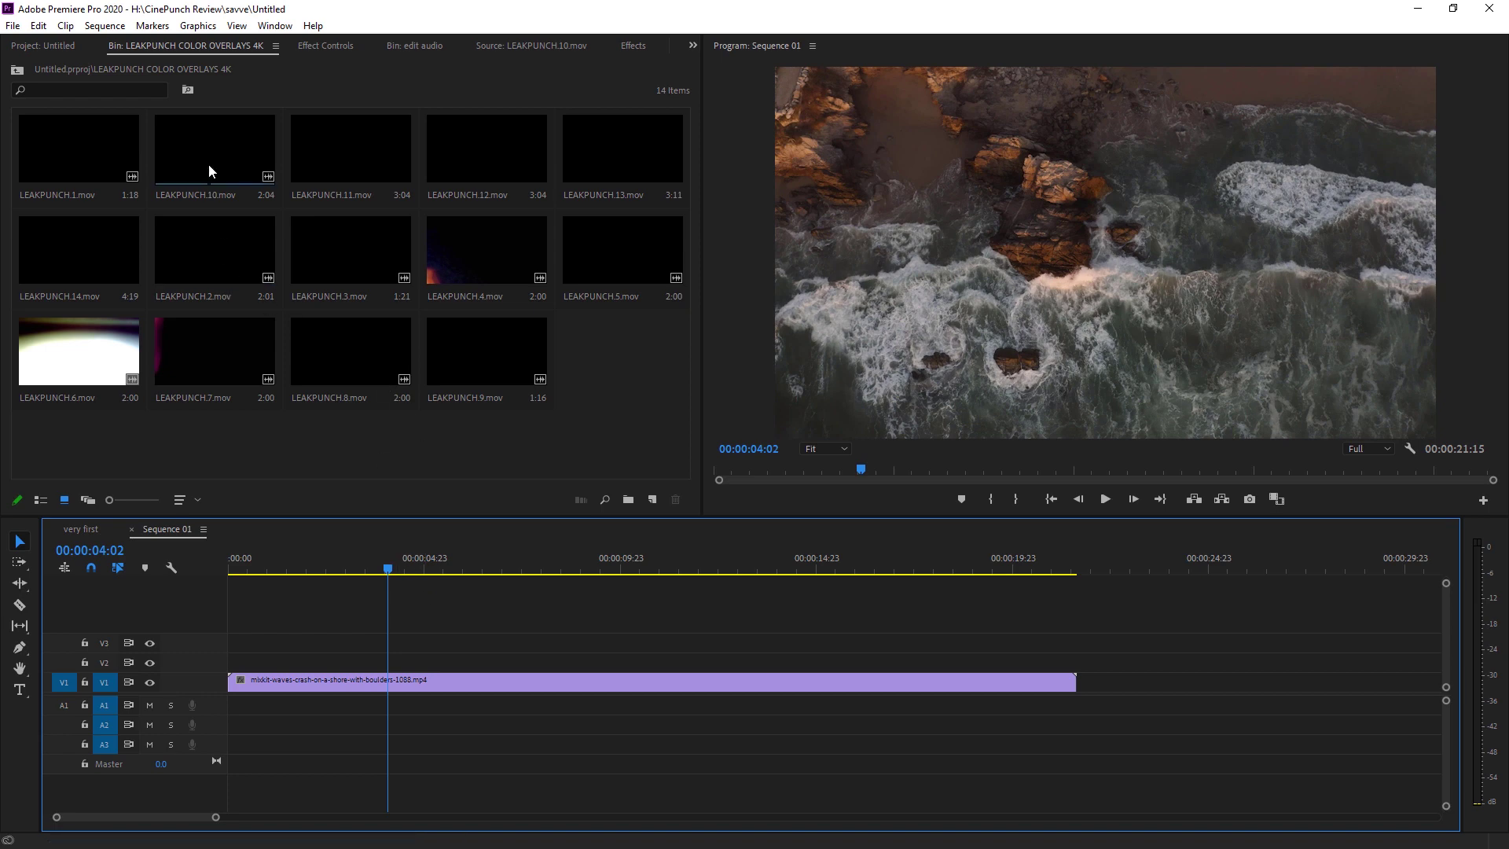
left_click_drag(209, 163, 410, 663)
mouse_move(395, 571)
left_mouse_down()
mouse_move(453, 567)
mouse_move(389, 568)
left_mouse_up()
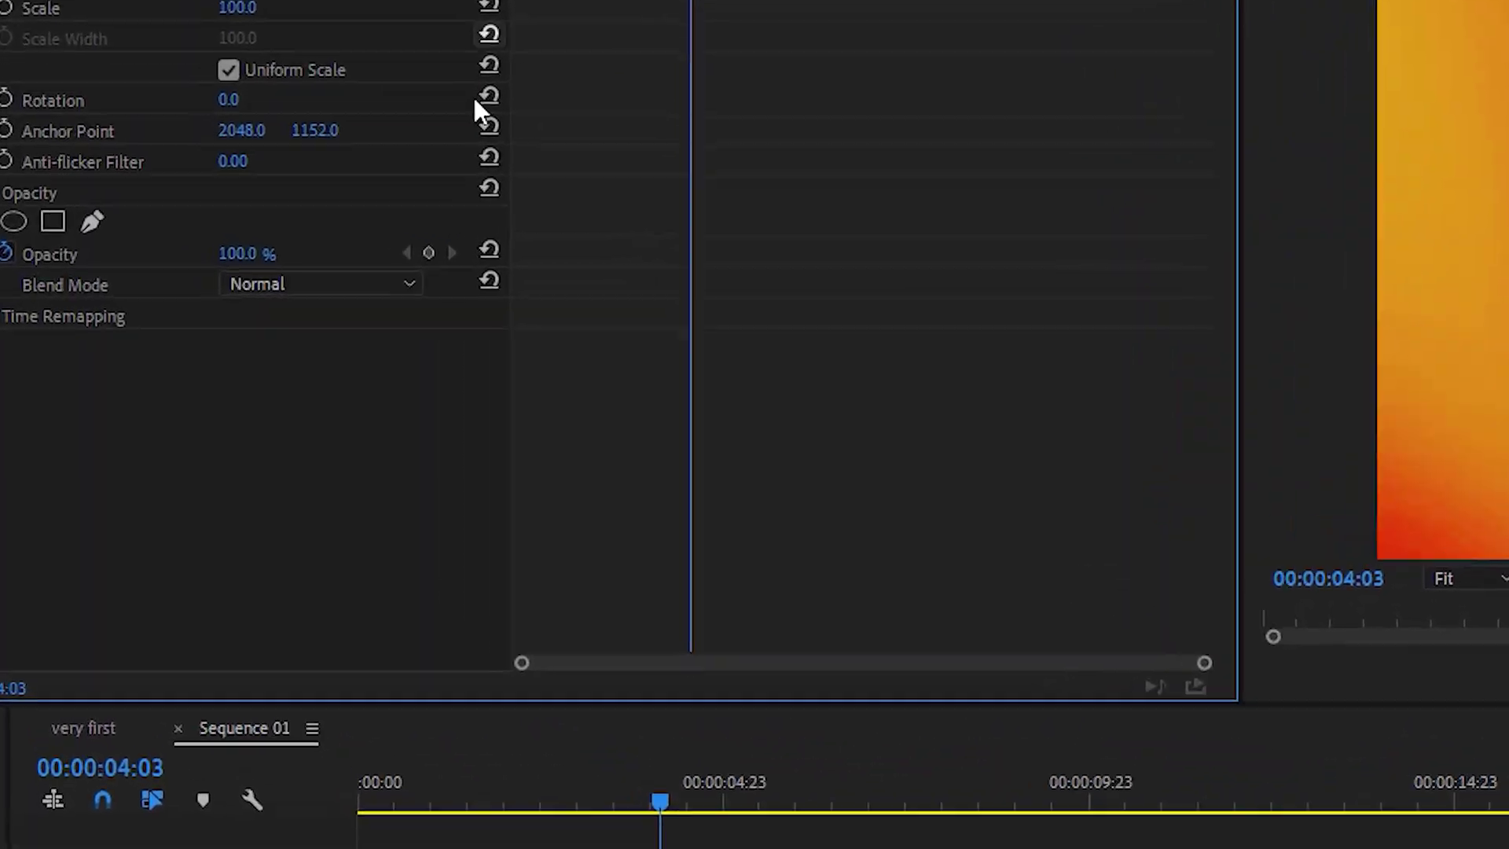
left_click(373, 281)
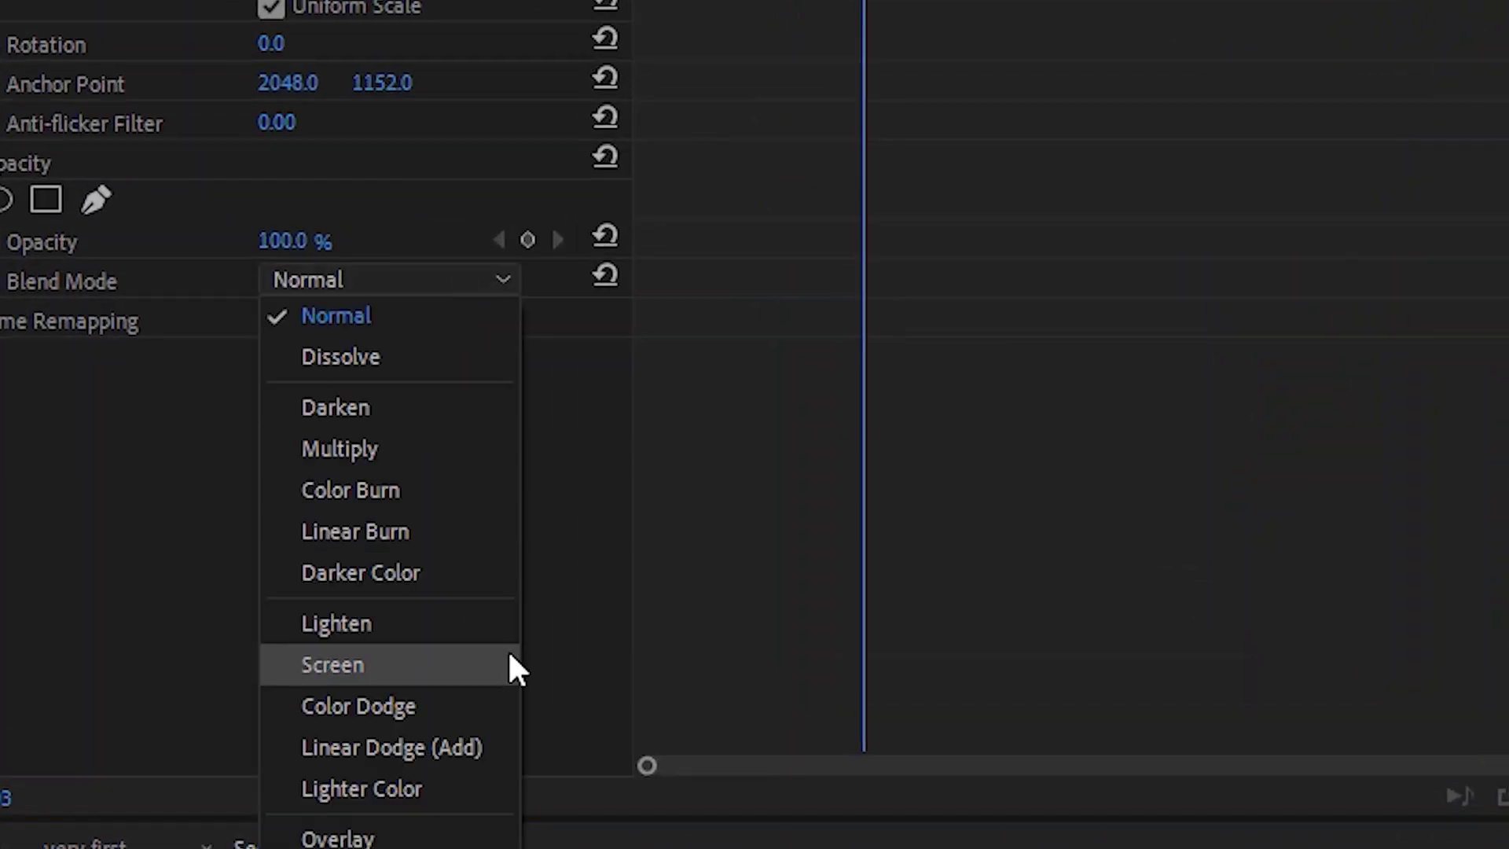
left_click(409, 667)
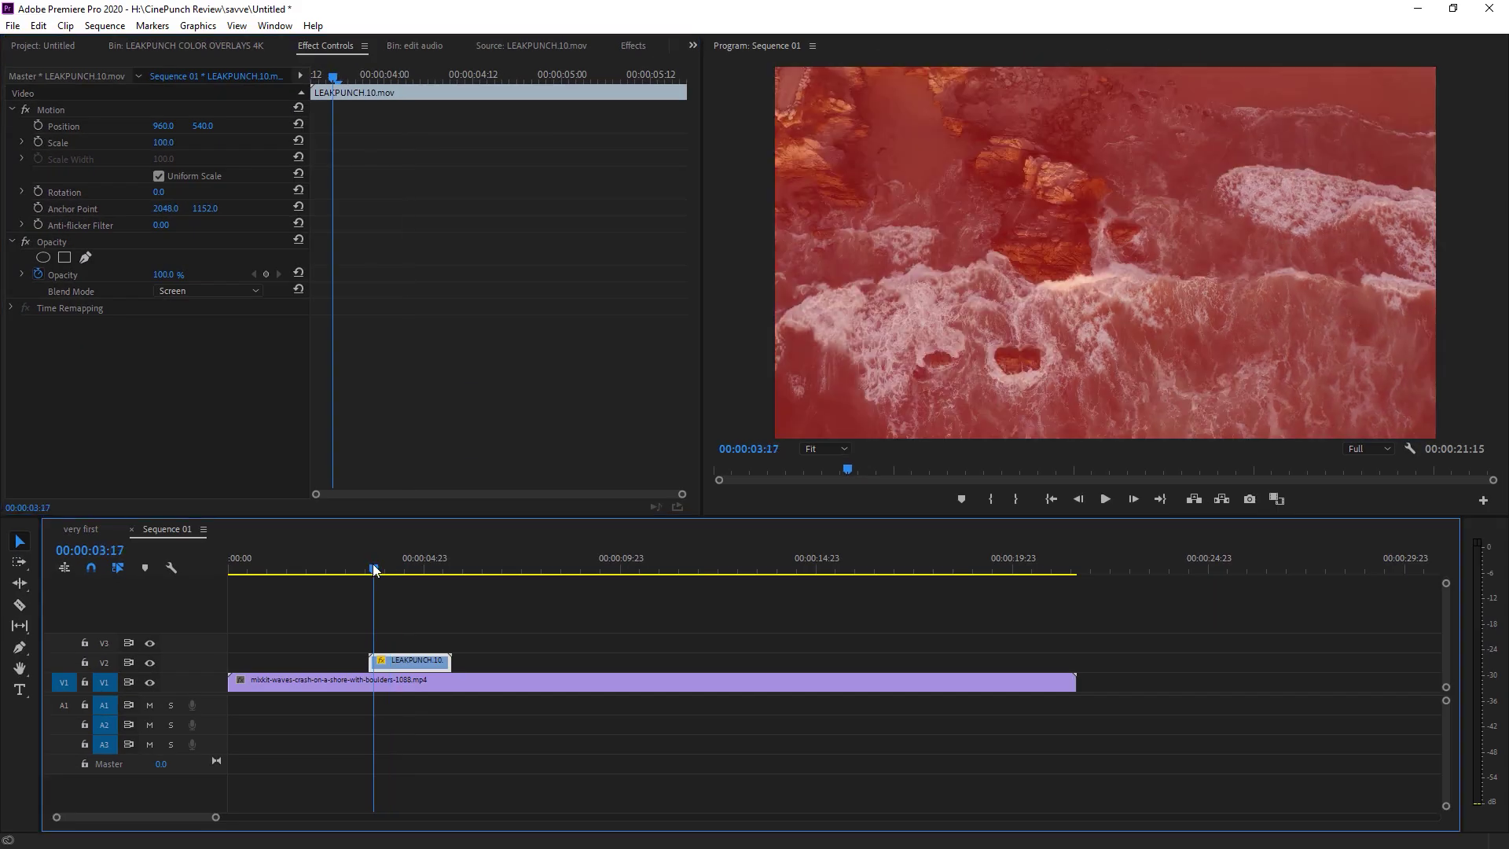
key("Left")
key("Left")
key("Left")
key("Left")
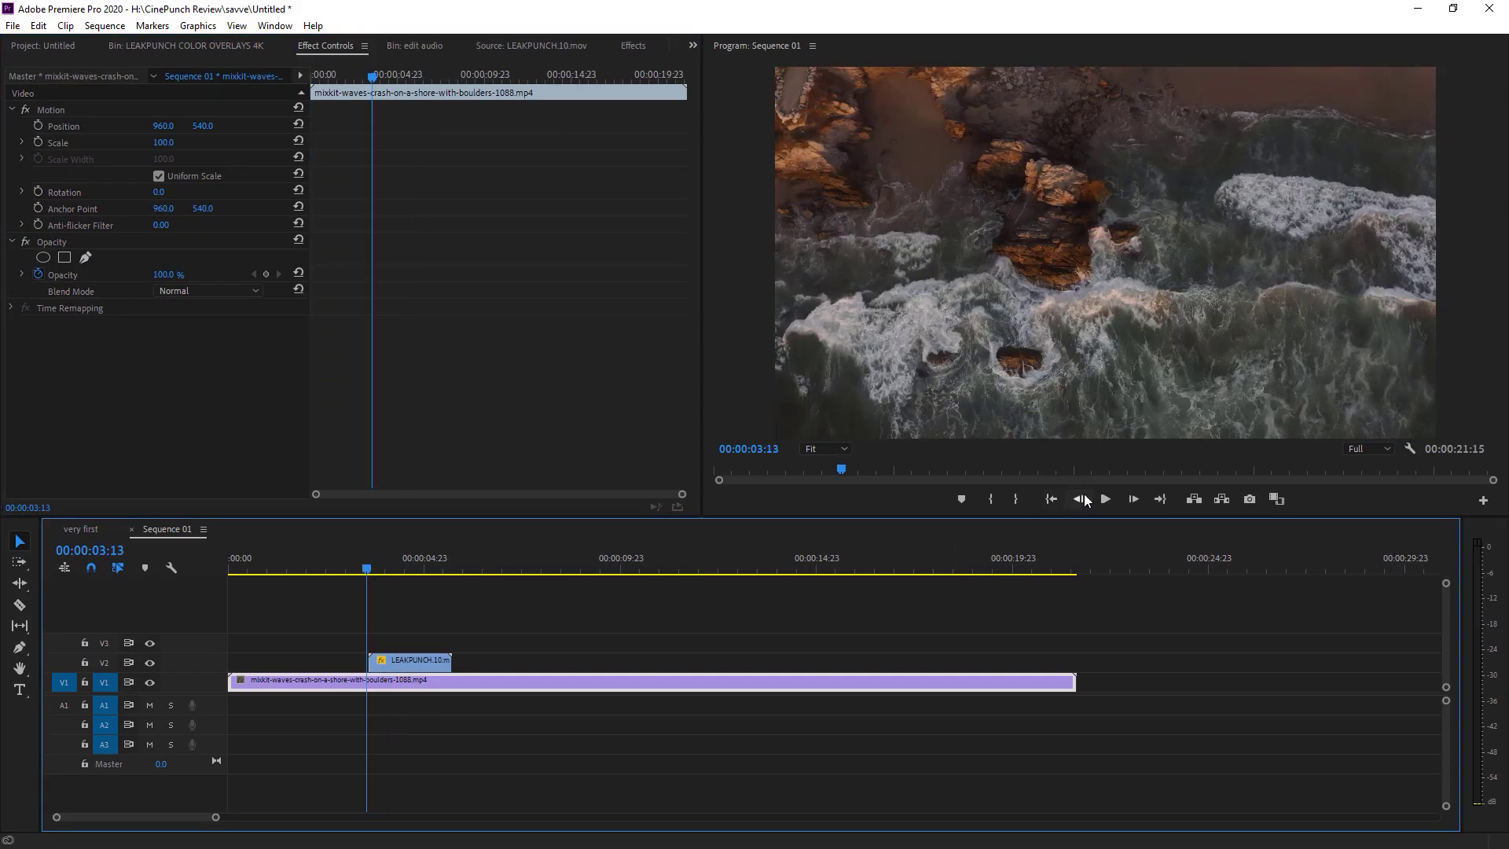
key("space")
Add LEAKPUNCH.3 to V2 around 09:03 and set its blend mode to Screen
left_click_drag(351, 250, 589, 663)
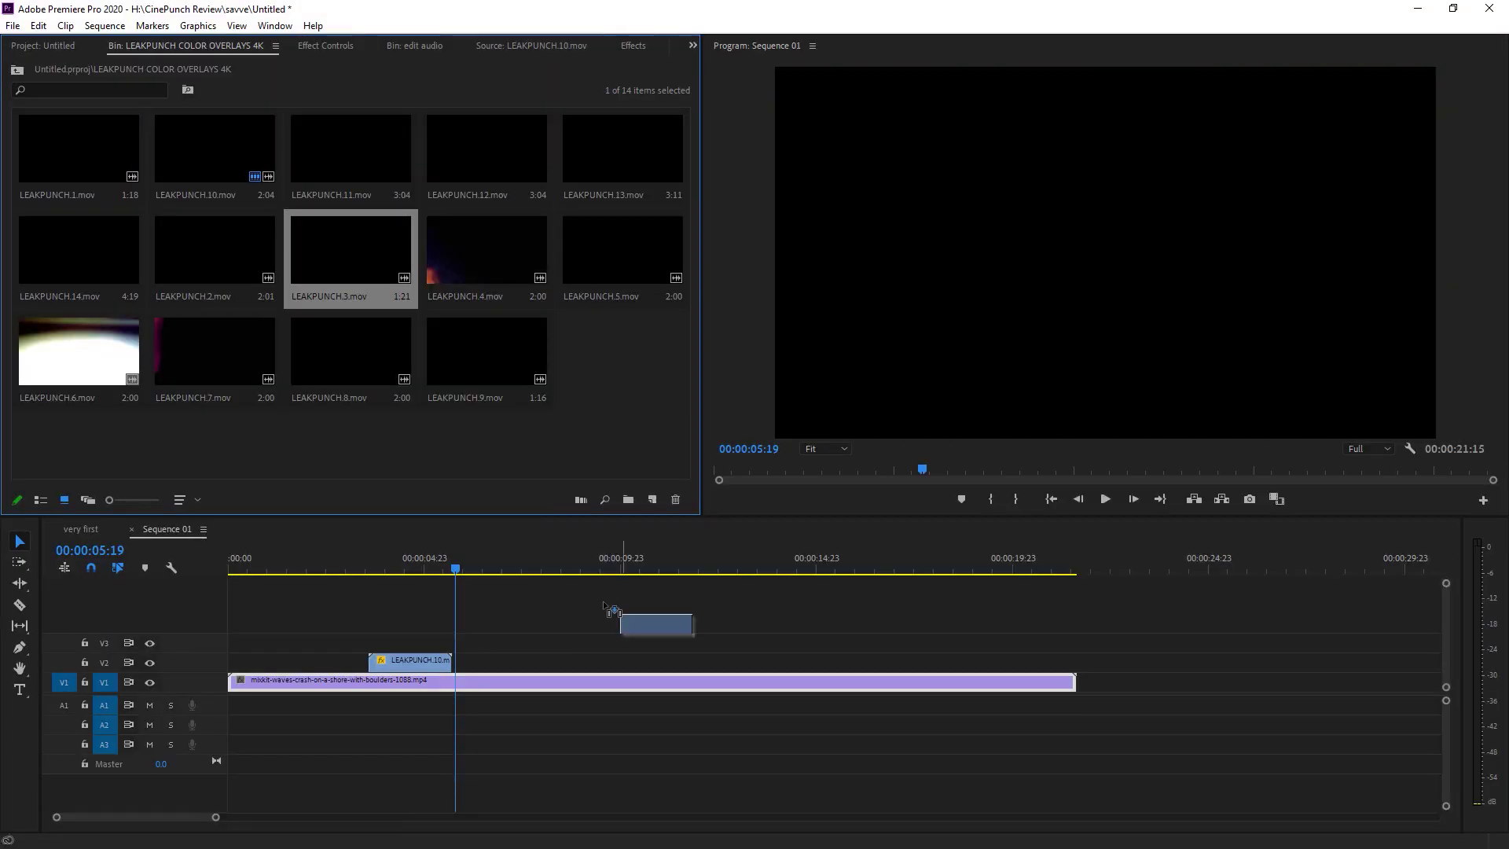
key("Down")
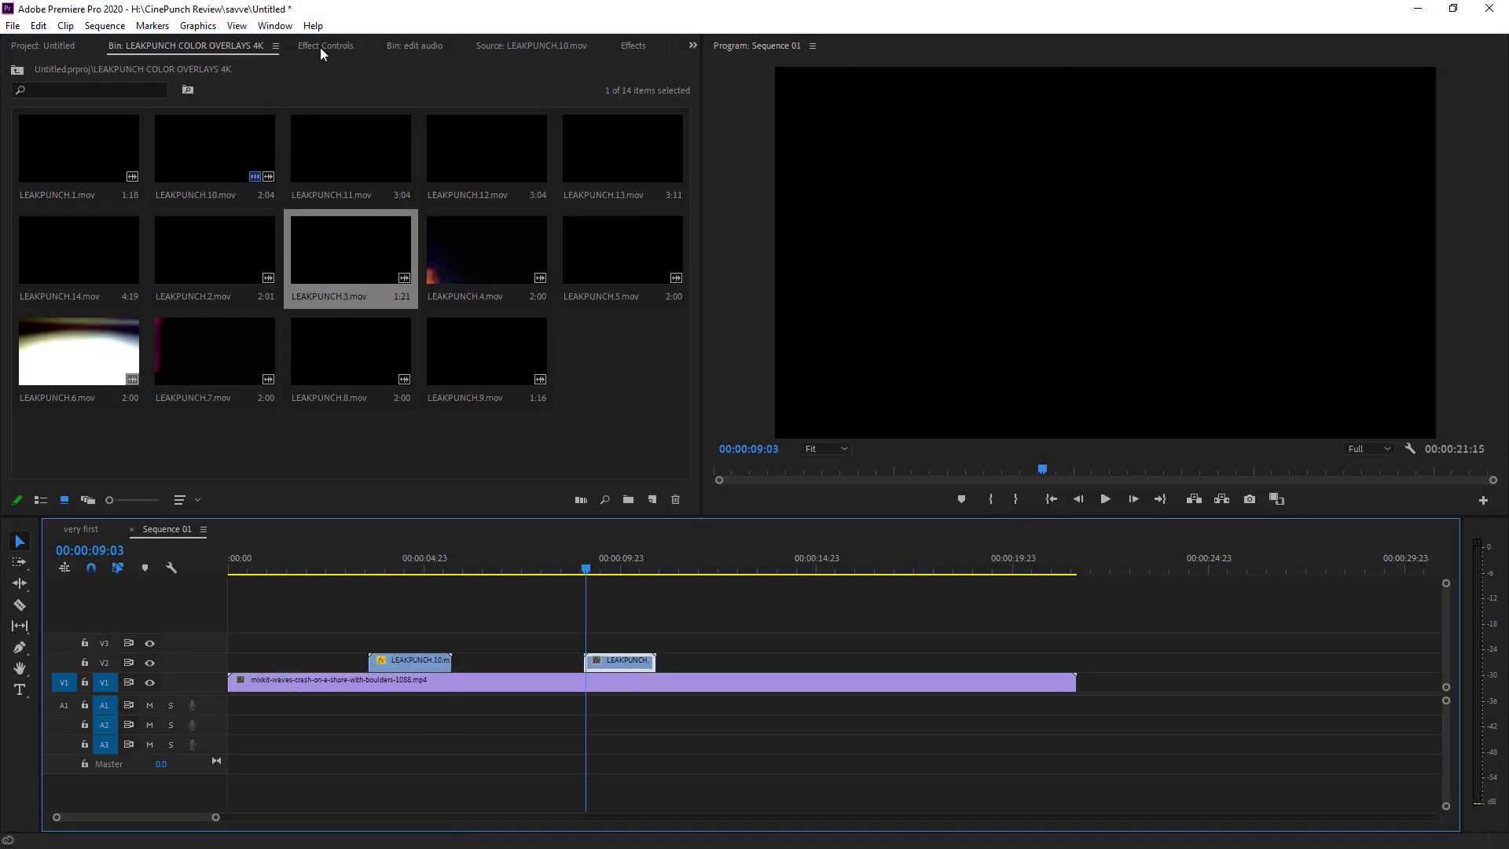
left_click(322, 45)
left_click(201, 290)
left_click(213, 434)
left_click(233, 49)
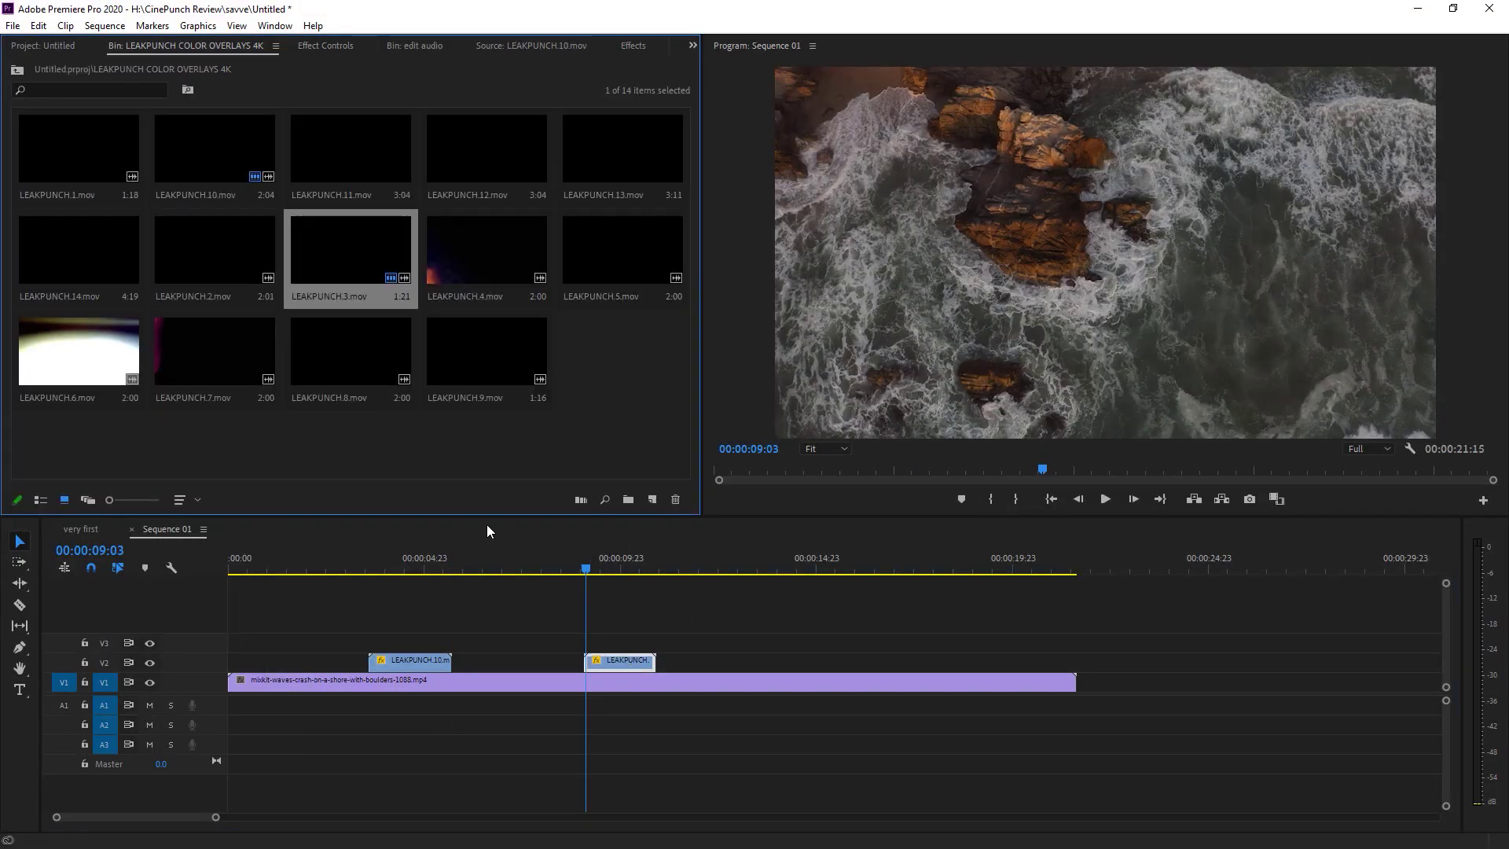
left_click(579, 564)
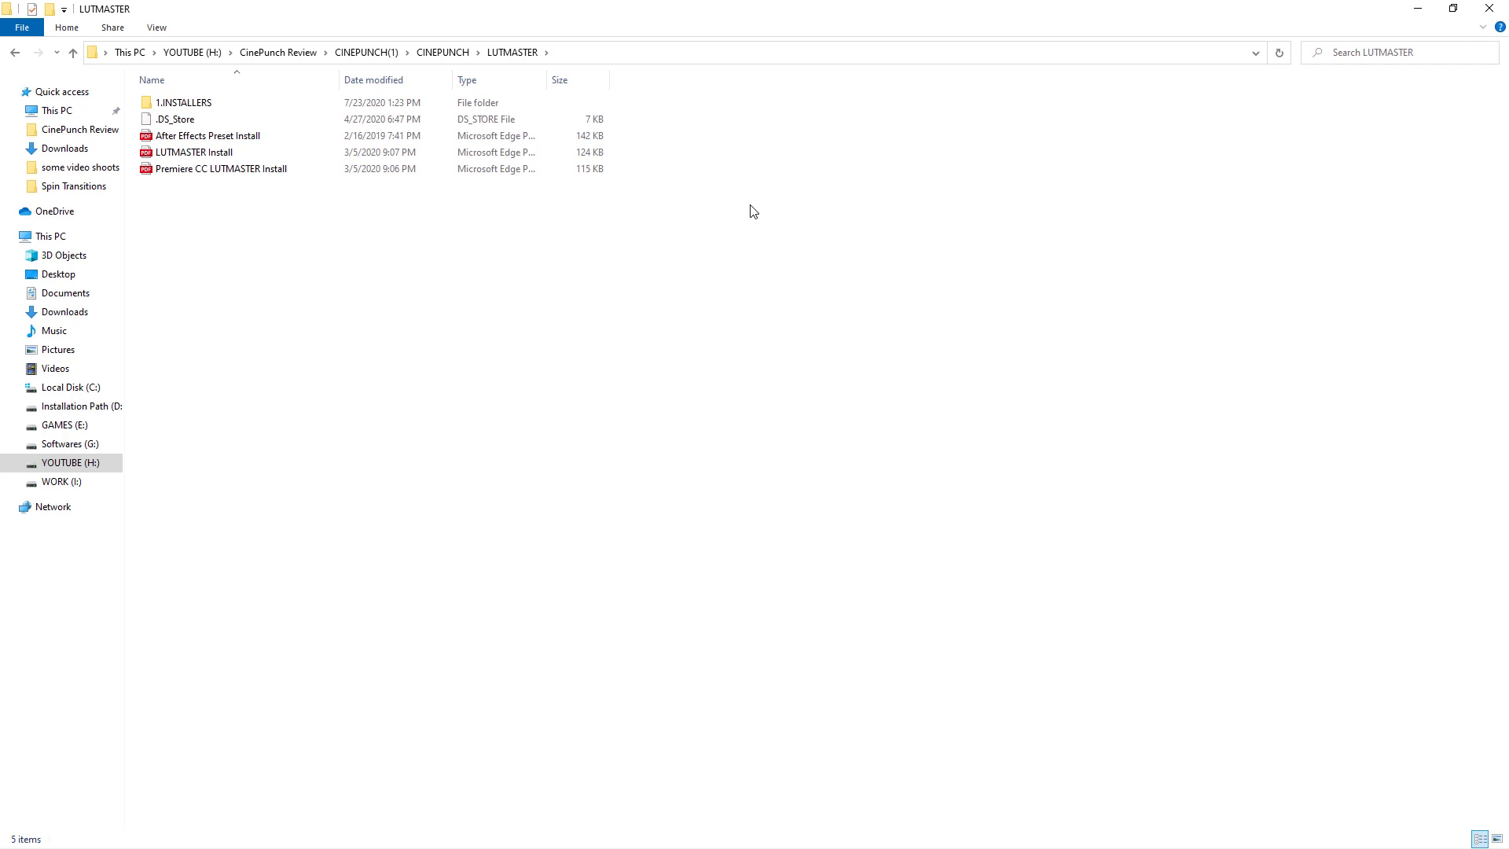
Go to 1.INSTALLERS > Premiere.CC.Presets.Install > 3.CC 2019 & ABOVE and select the LUTMASTER .prfpset file
double_click(206, 103)
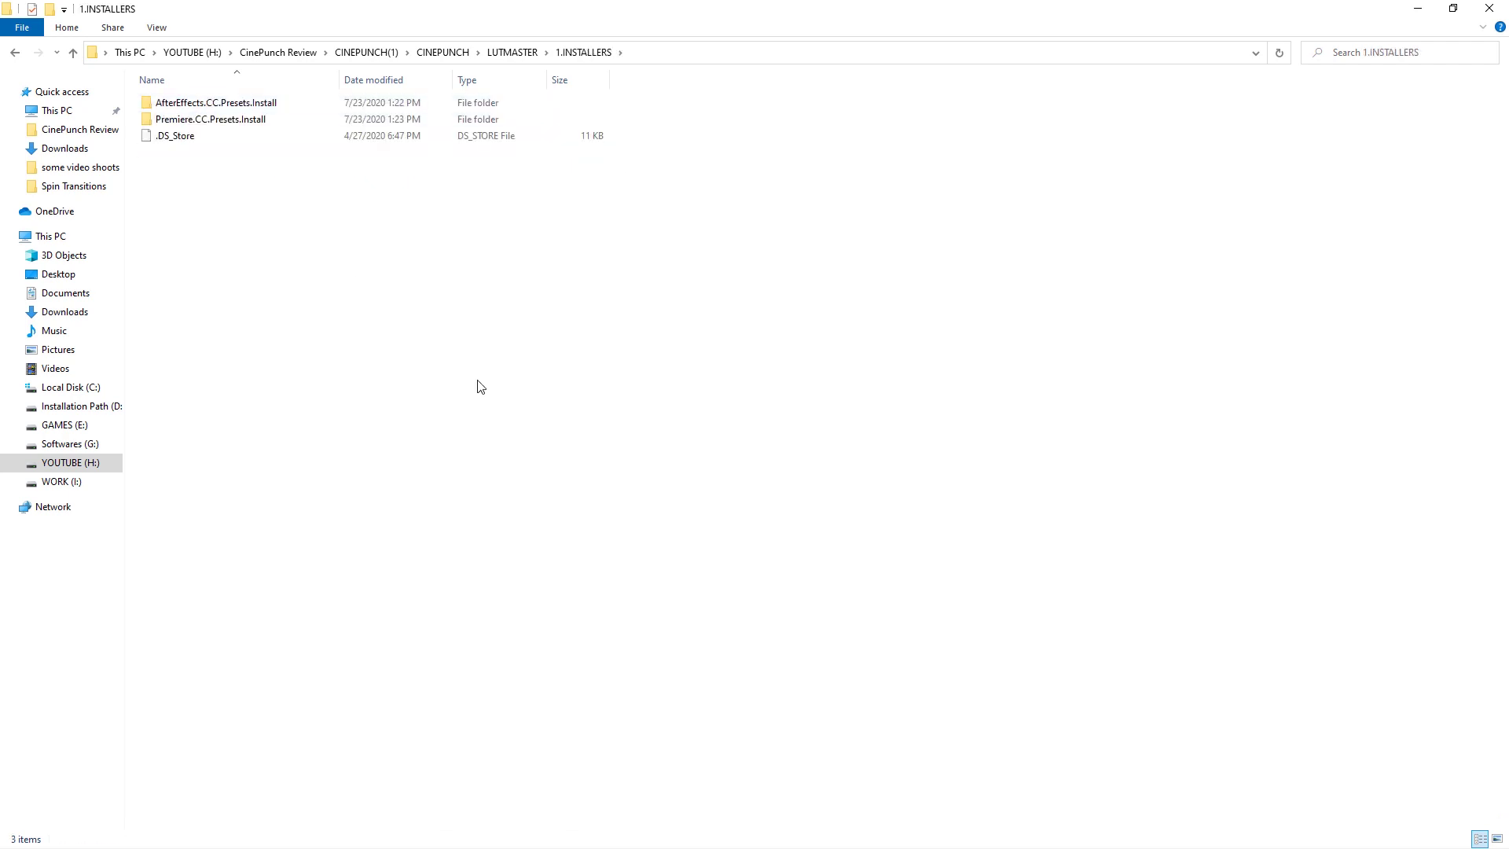
double_click(189, 119)
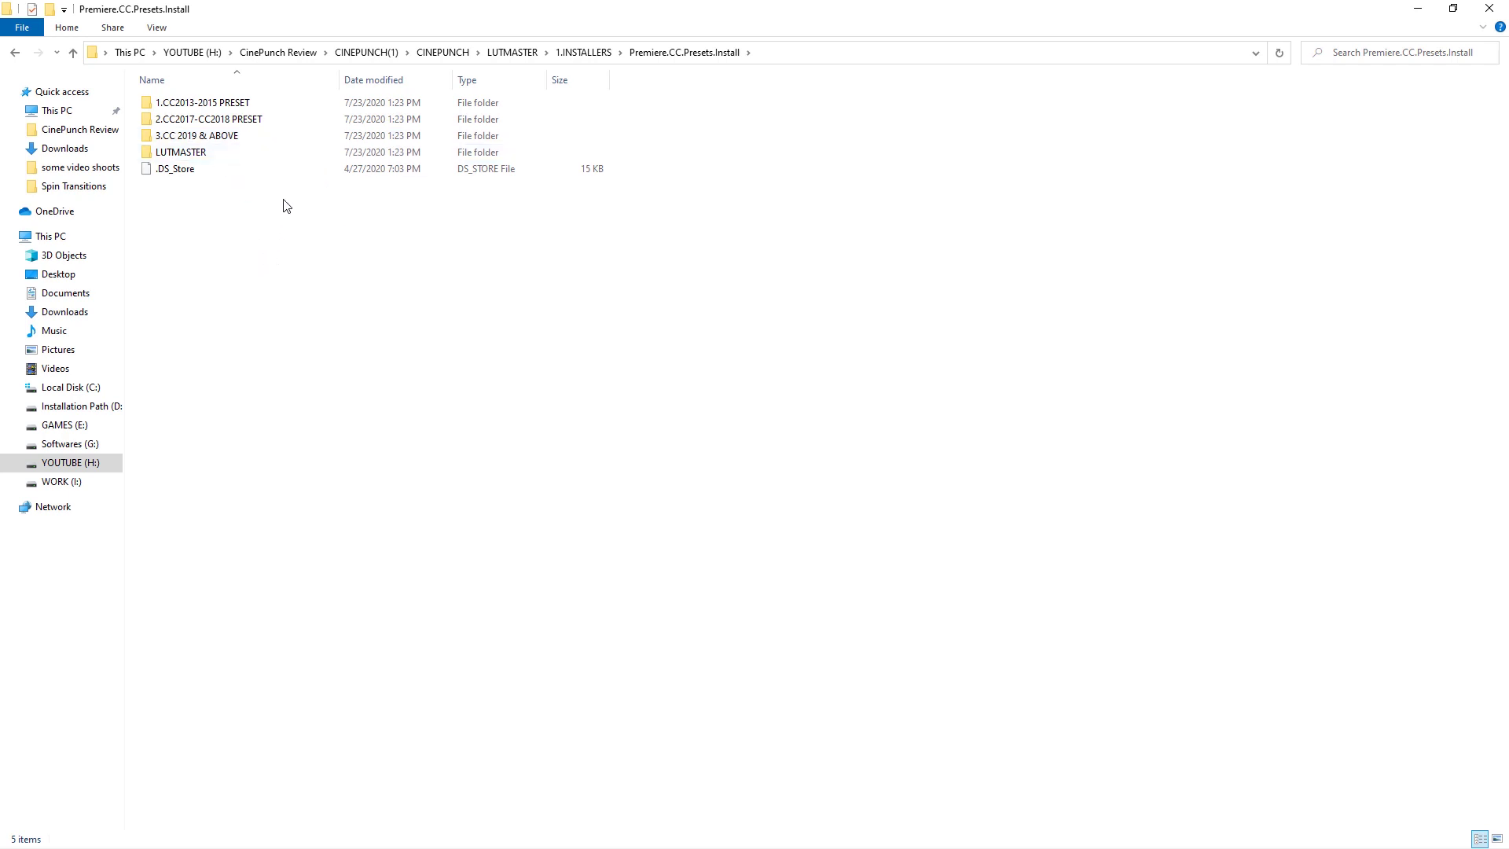
double_click(227, 147)
left_click(192, 105)
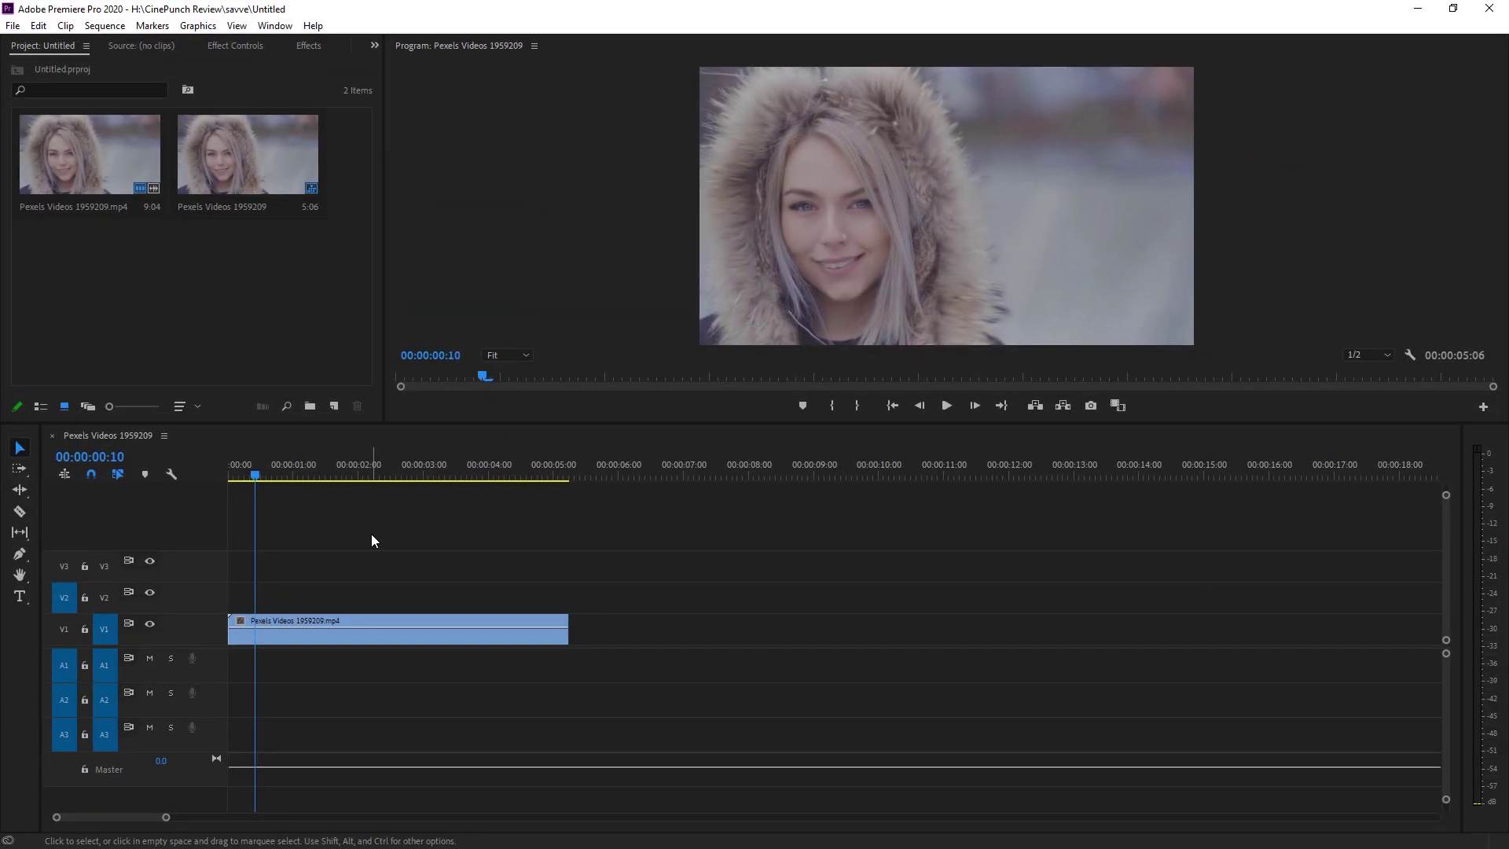
Show the Effects panel and import the LUTMASTER preset file into the Presets folder
left_click(305, 46)
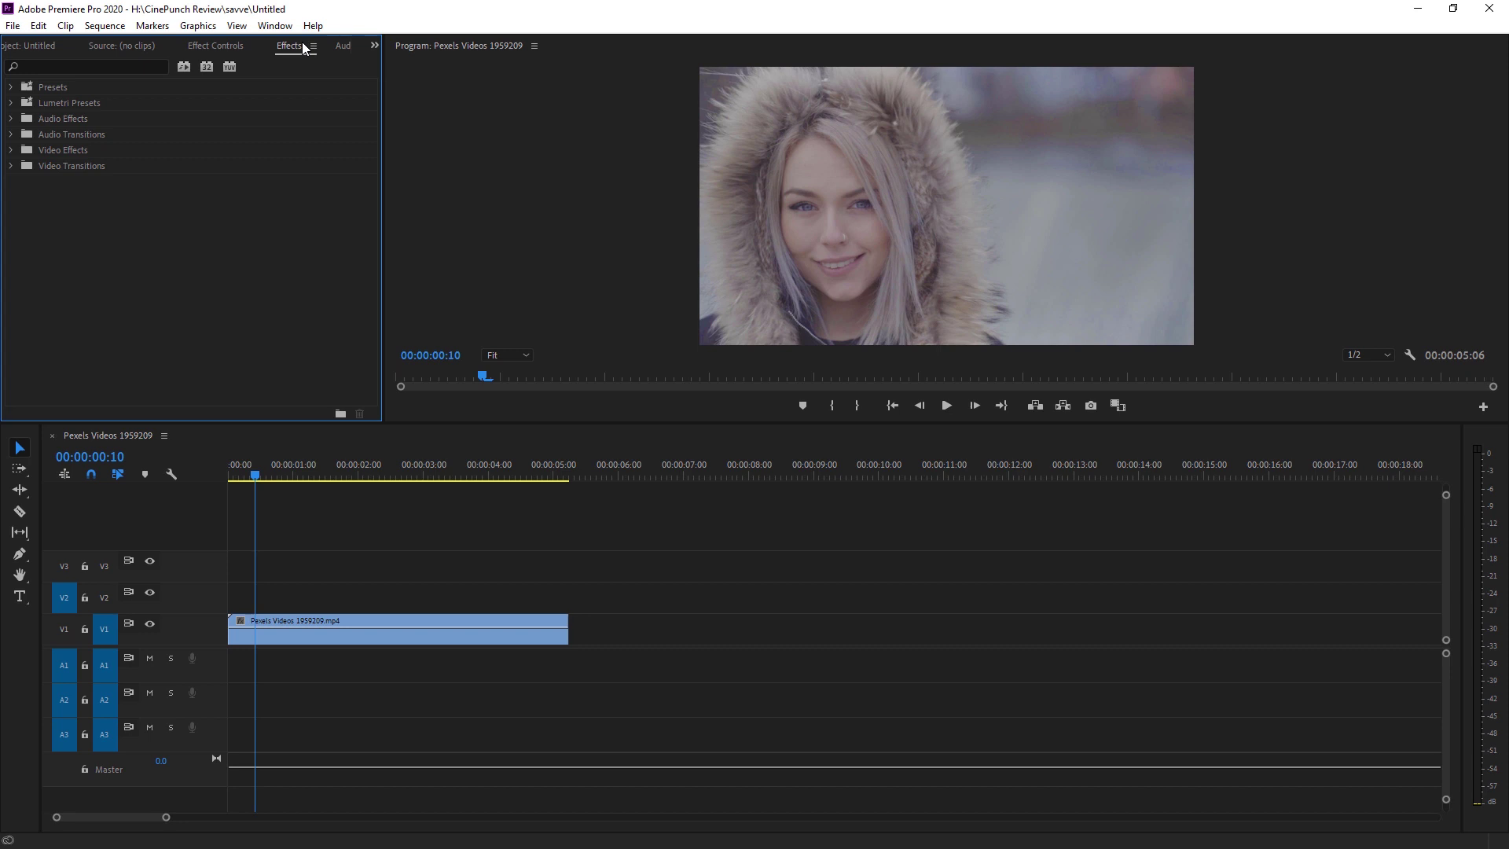
left_click(275, 25)
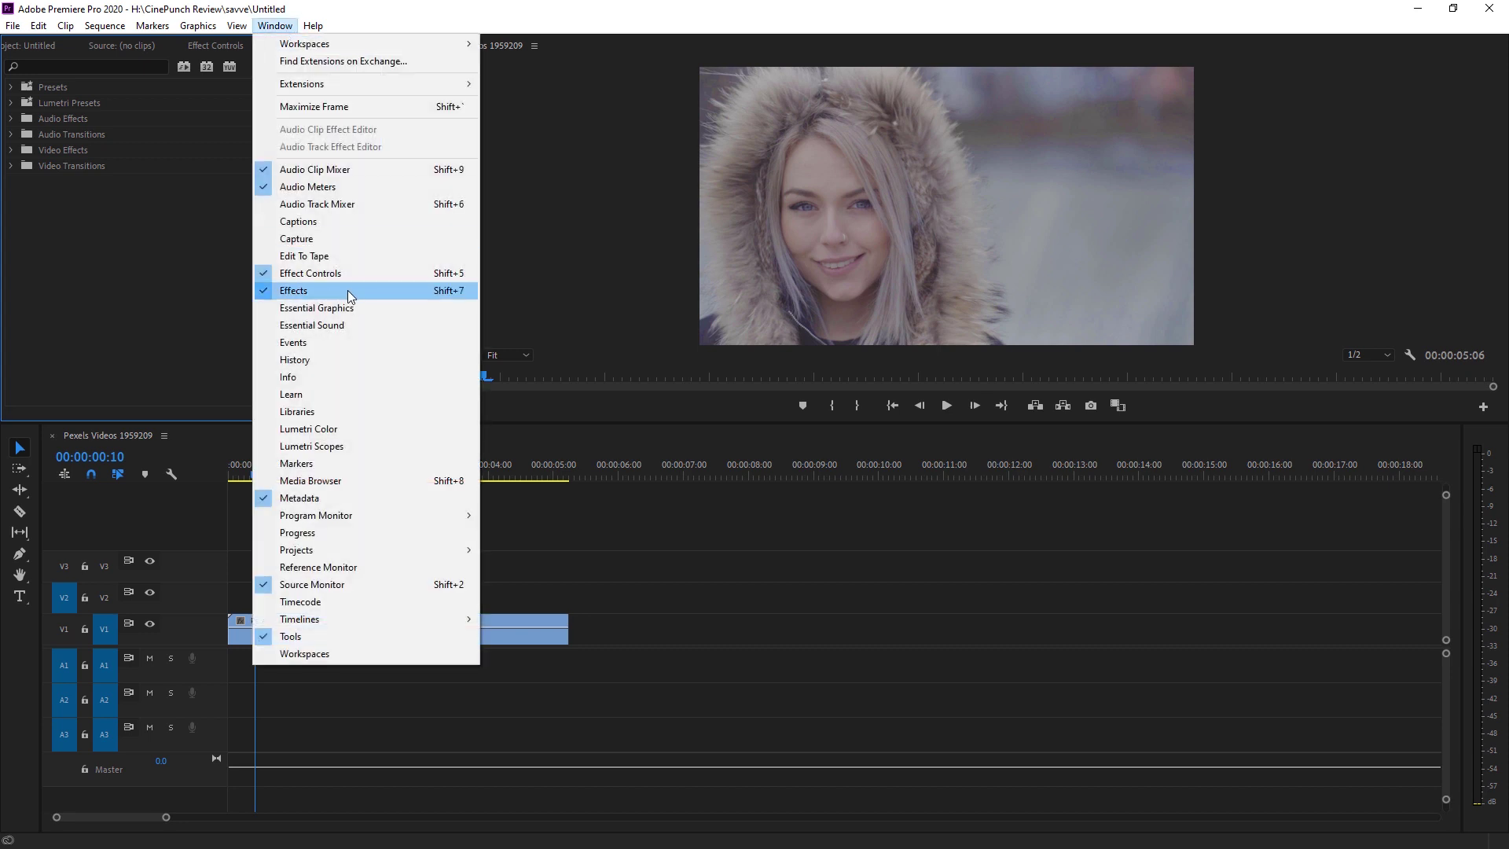
left_click(333, 289)
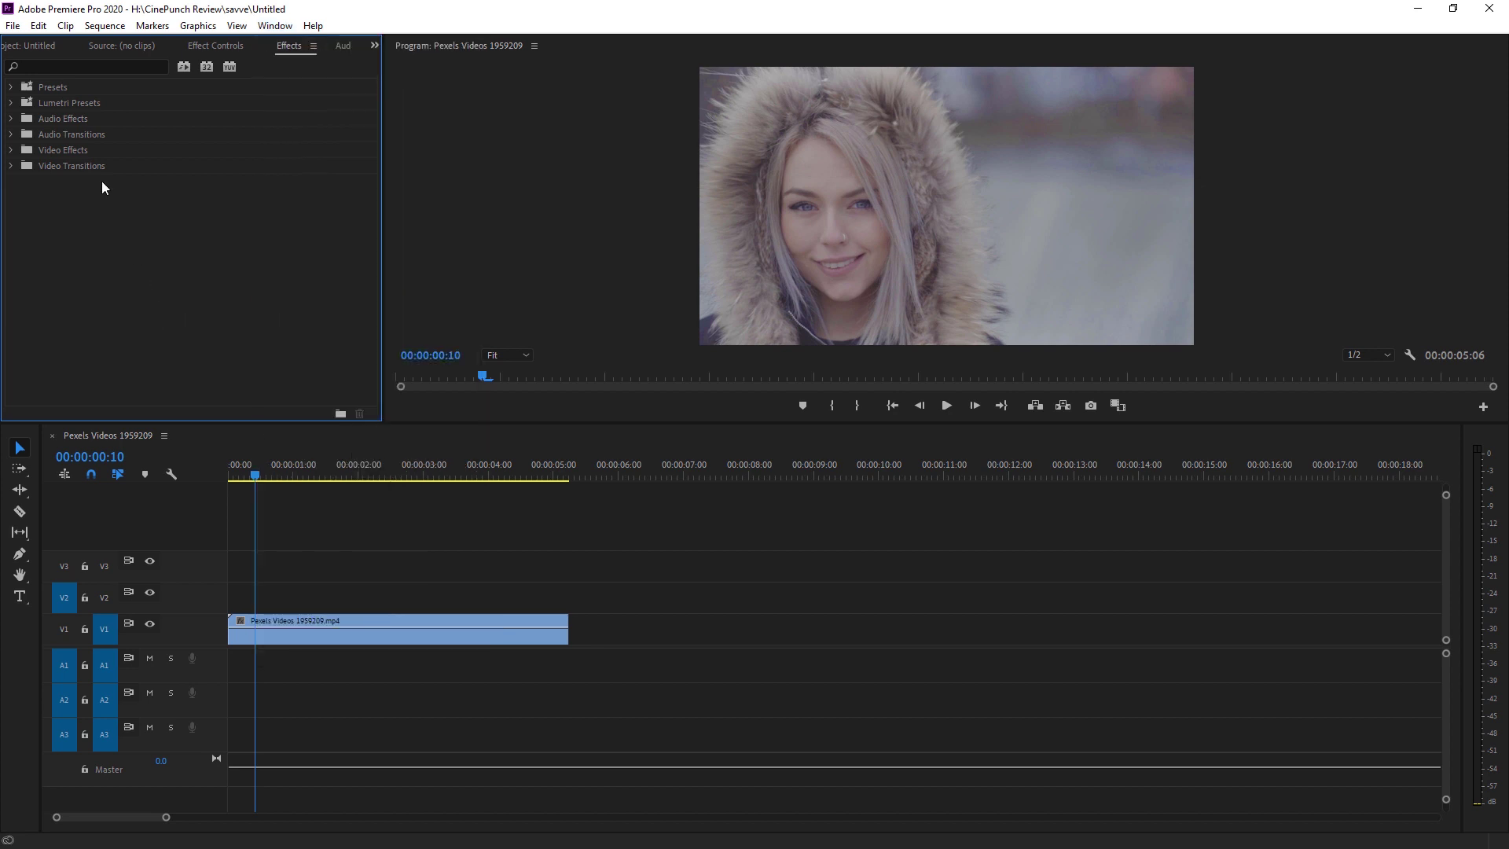
left_click(46, 88)
left_click(11, 87)
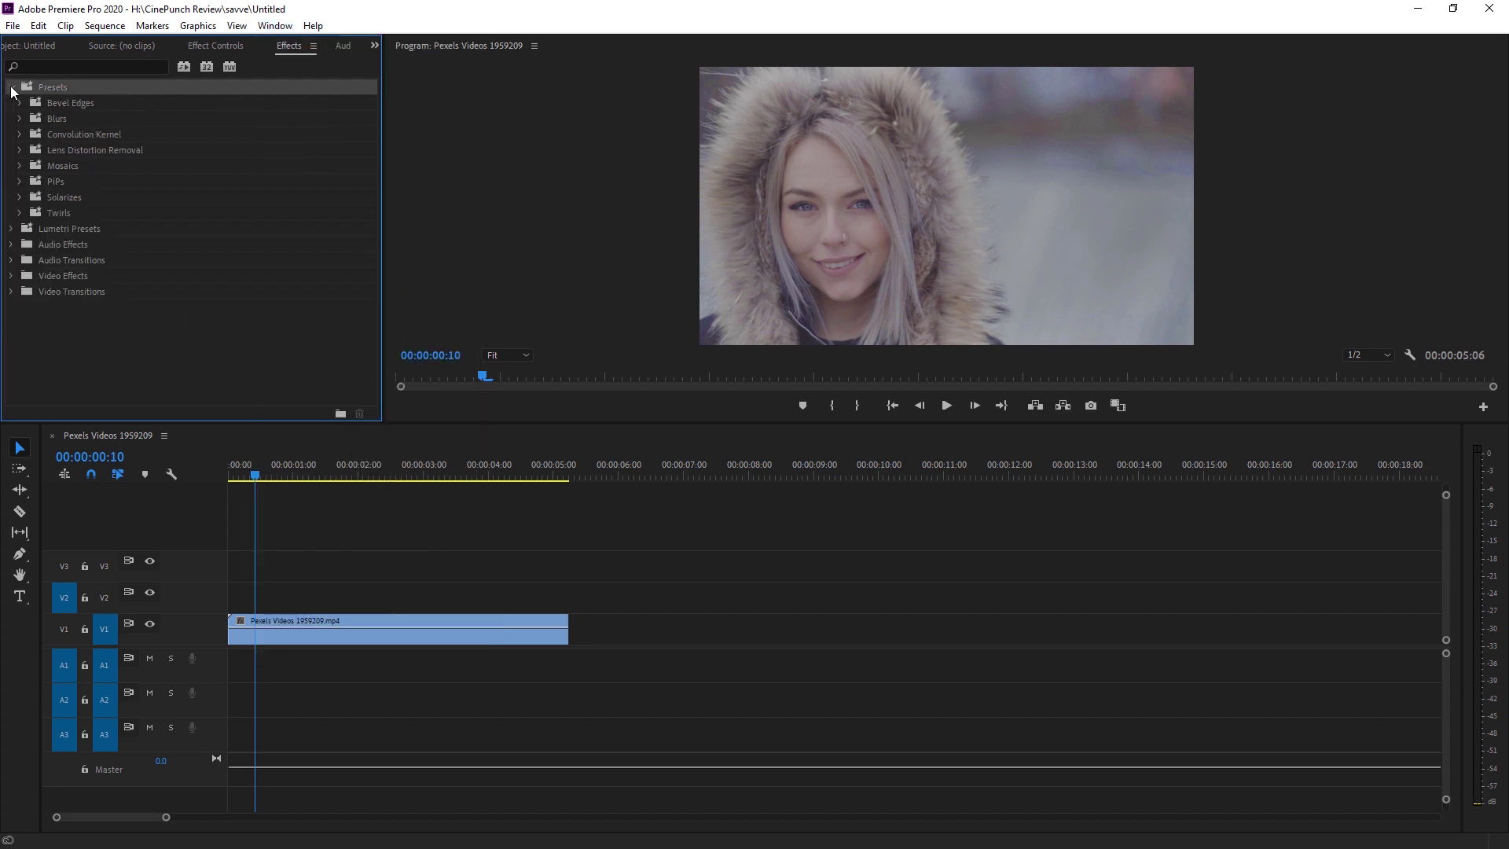
right_click(239, 120)
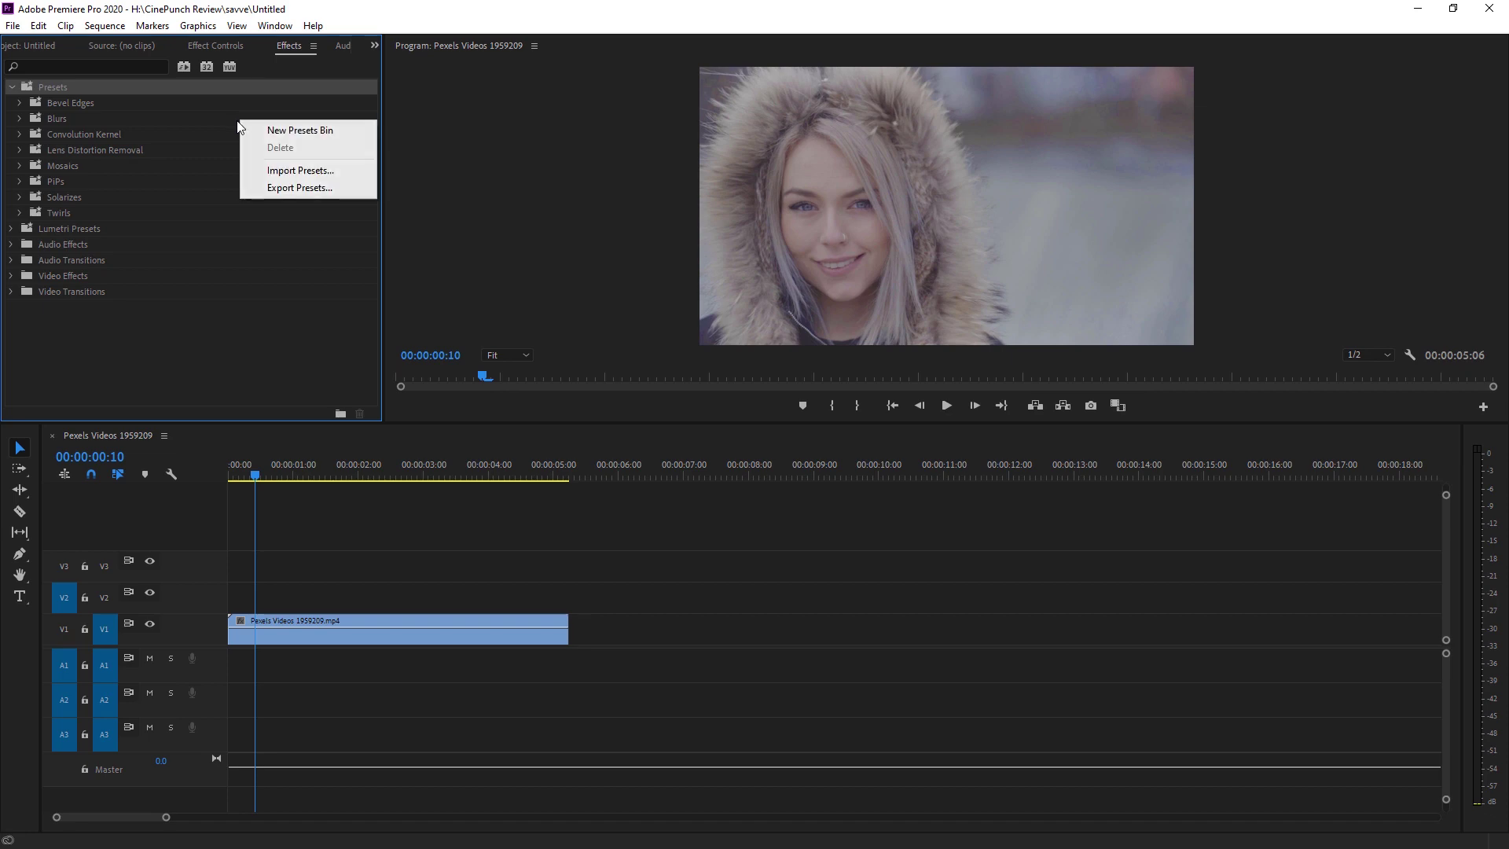
left_click(327, 173)
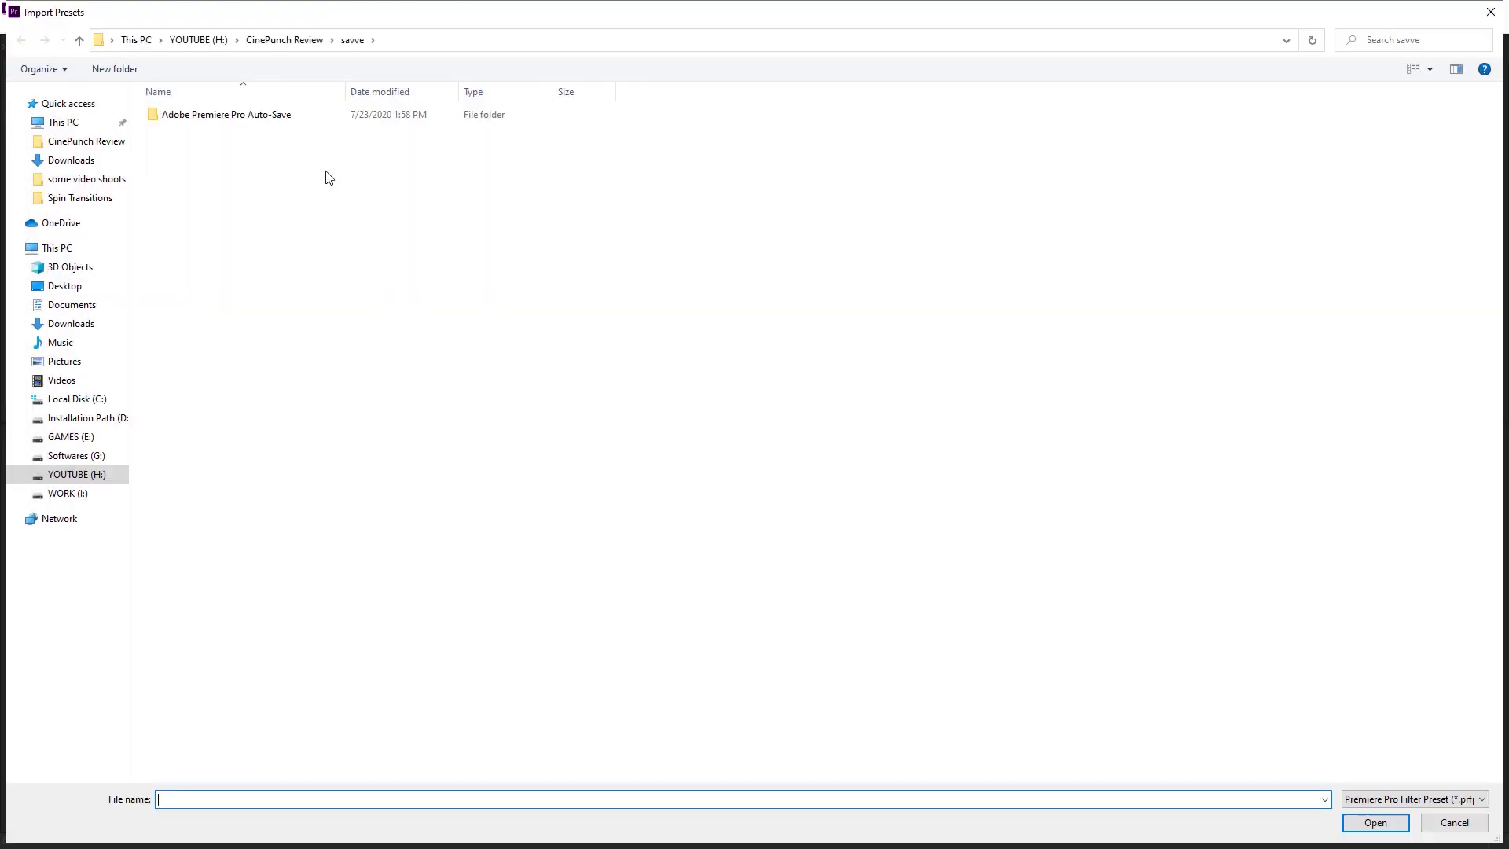
key("Escape")
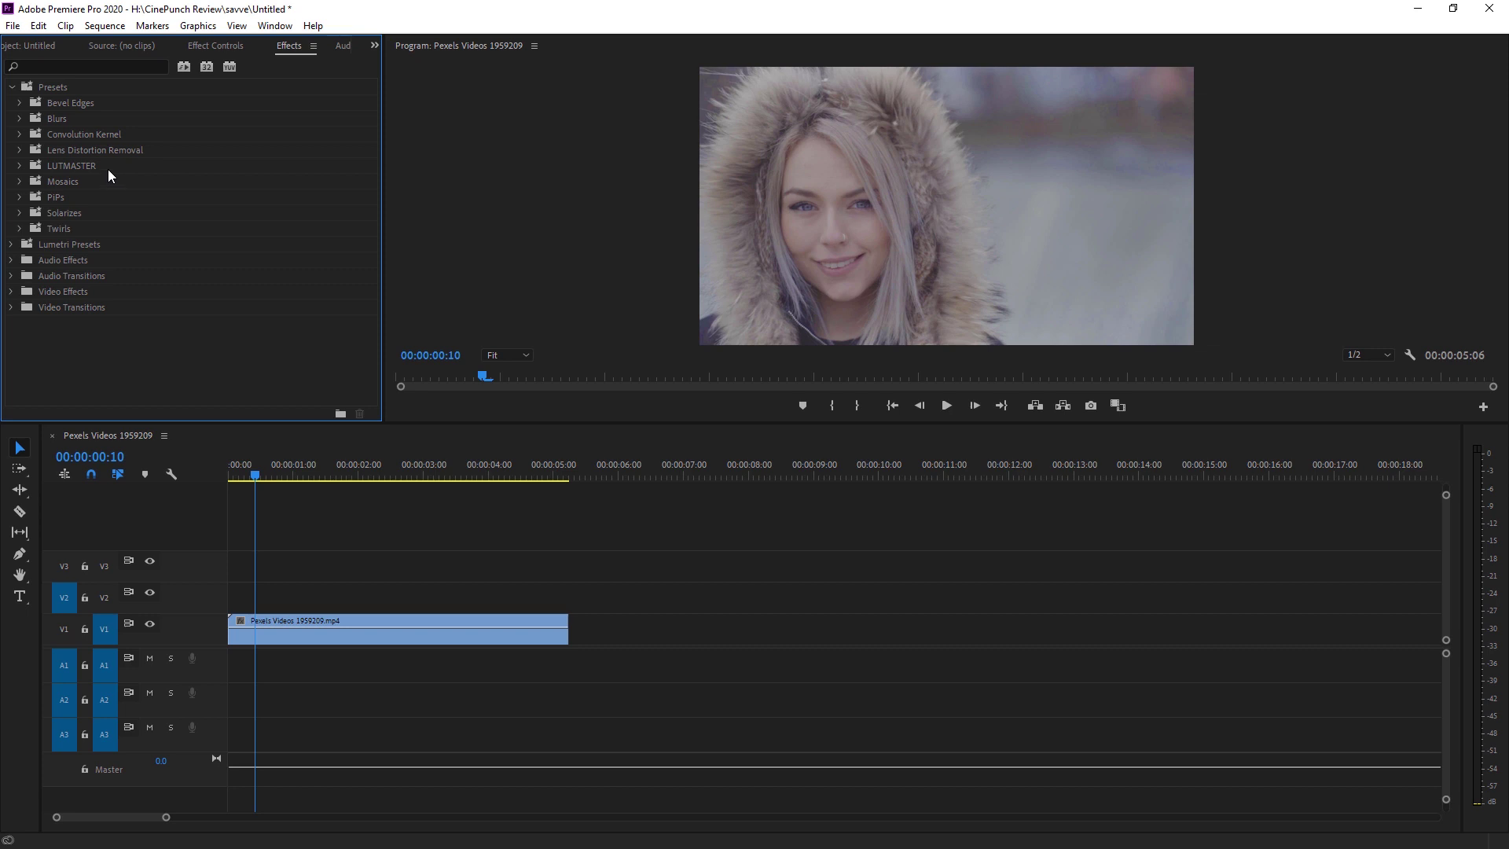
left_click(66, 167)
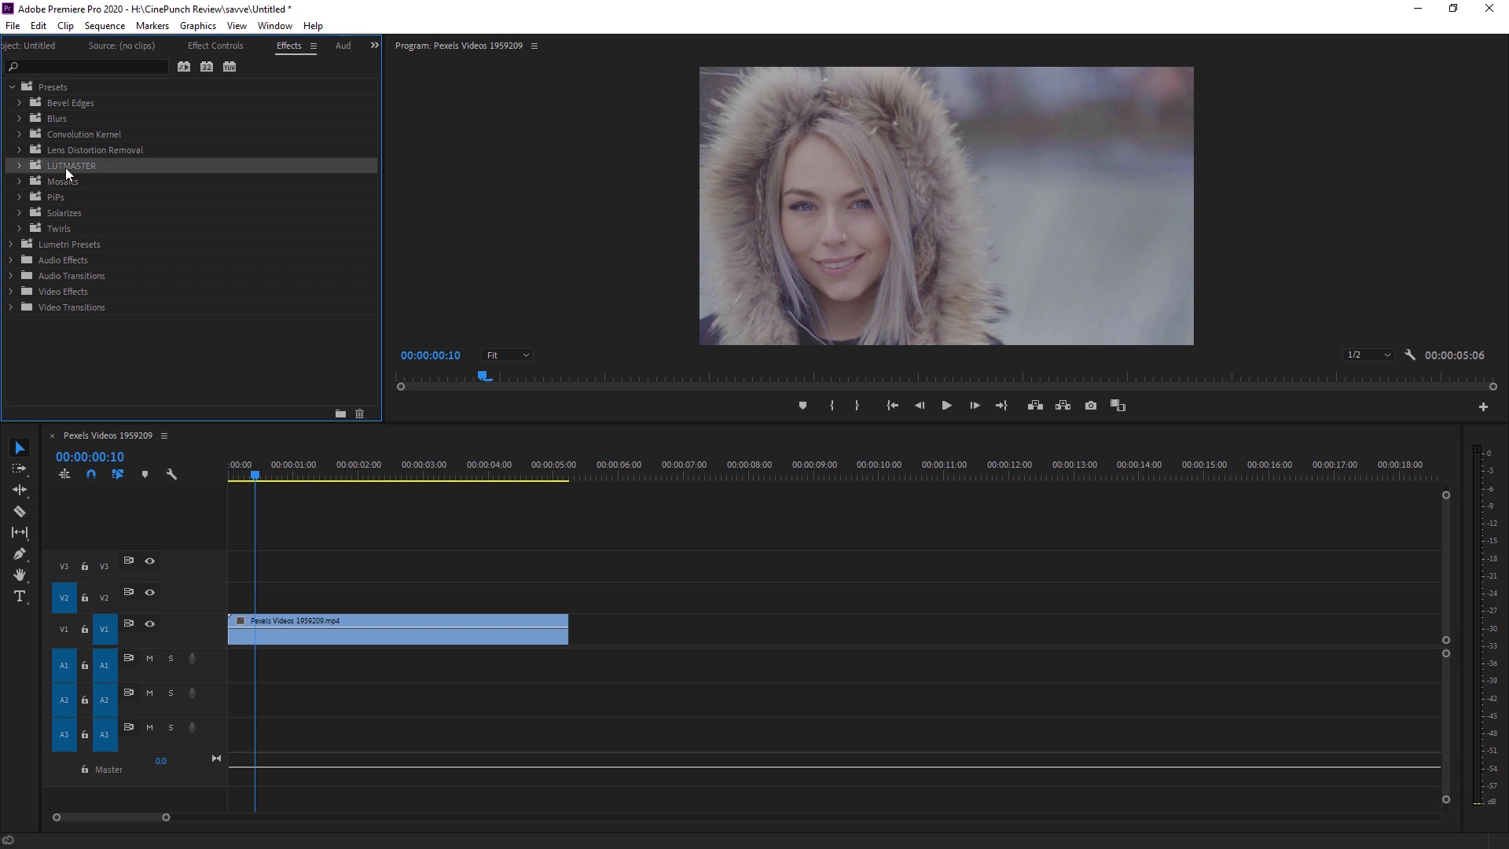
Expand LUTMASTER > Cinema Stocks > Cinema Pack 1 and browse presets like CS.BubbleGum.Pop with previews
left_click(19, 166)
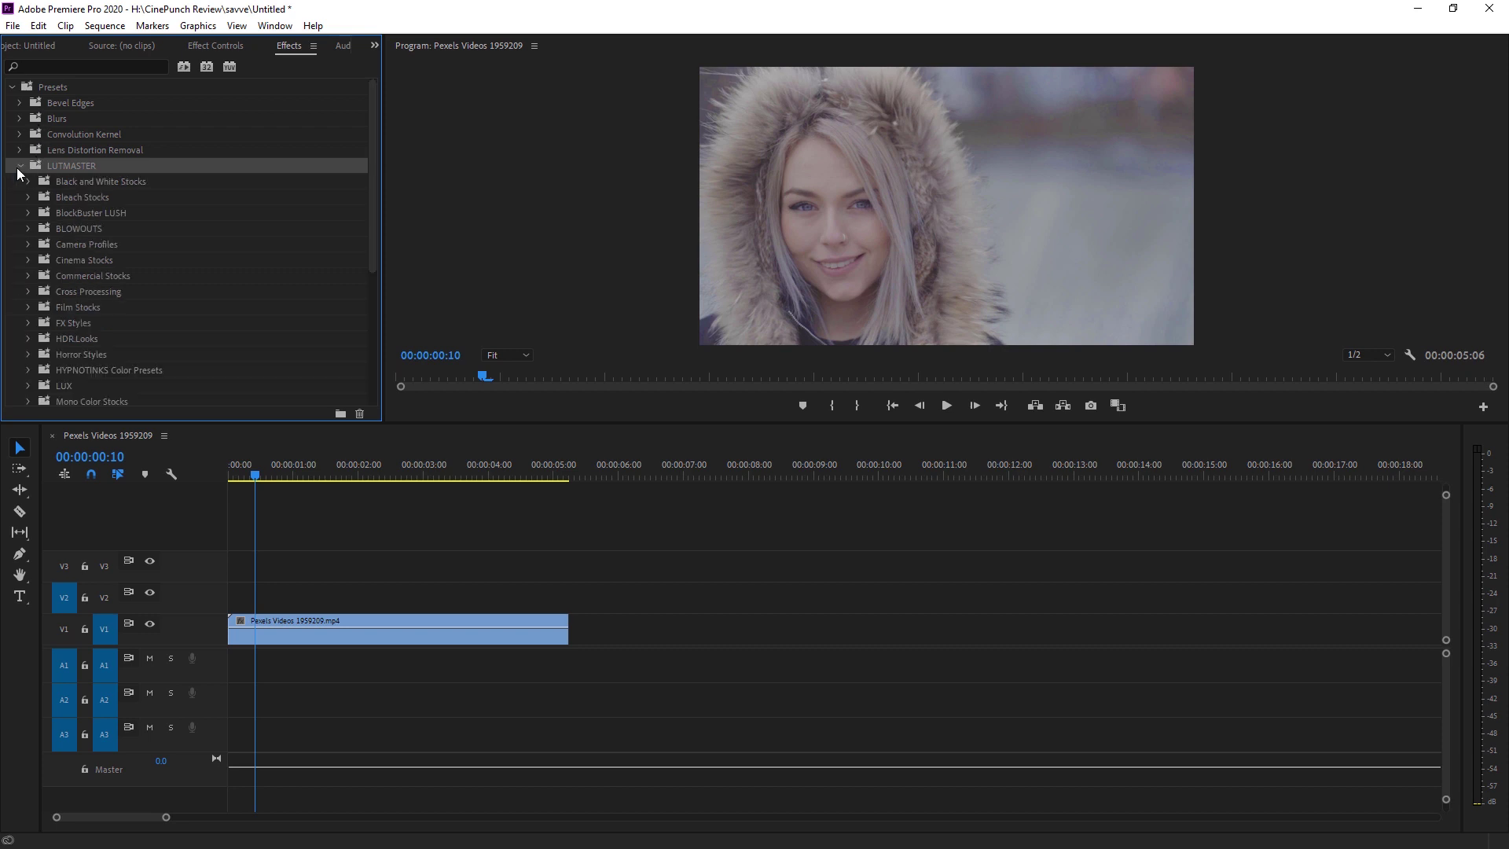
scroll(132, 236, "down", 1)
scroll(130, 233, "down", 1)
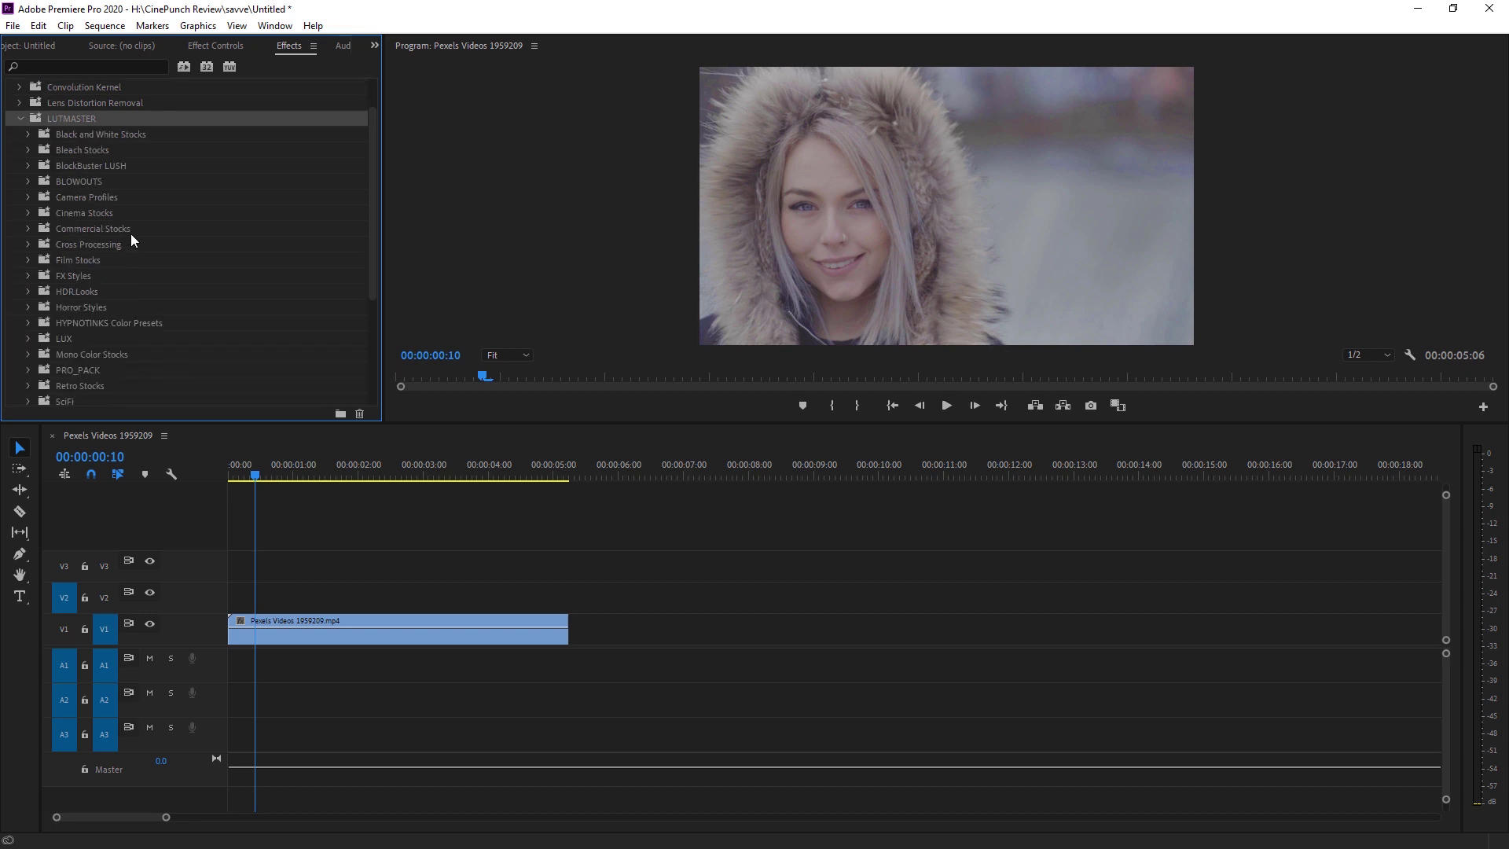
scroll(130, 235, "down", 2)
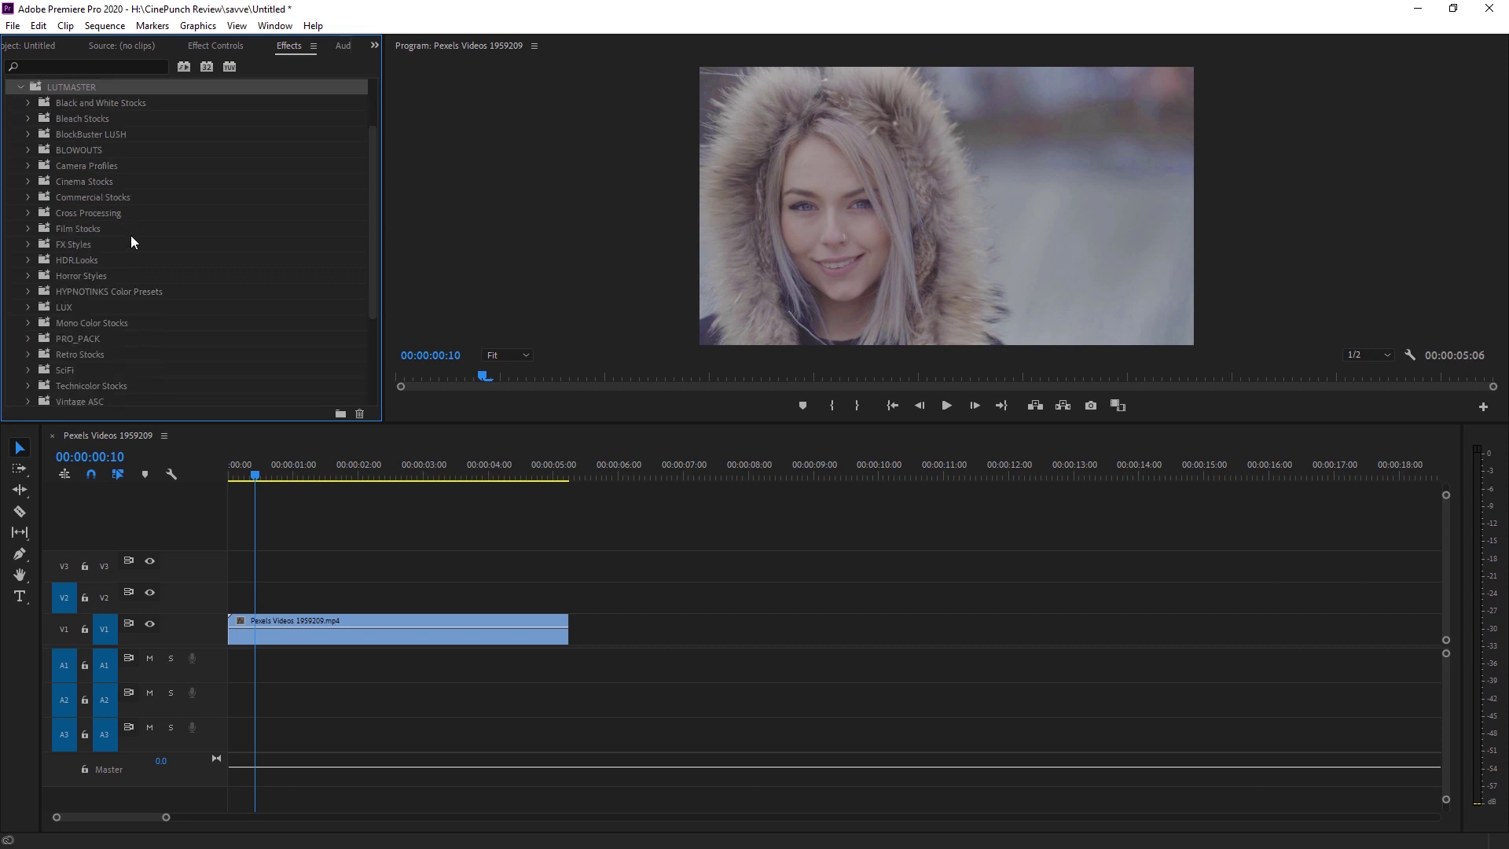
scroll(130, 235, "down", 1)
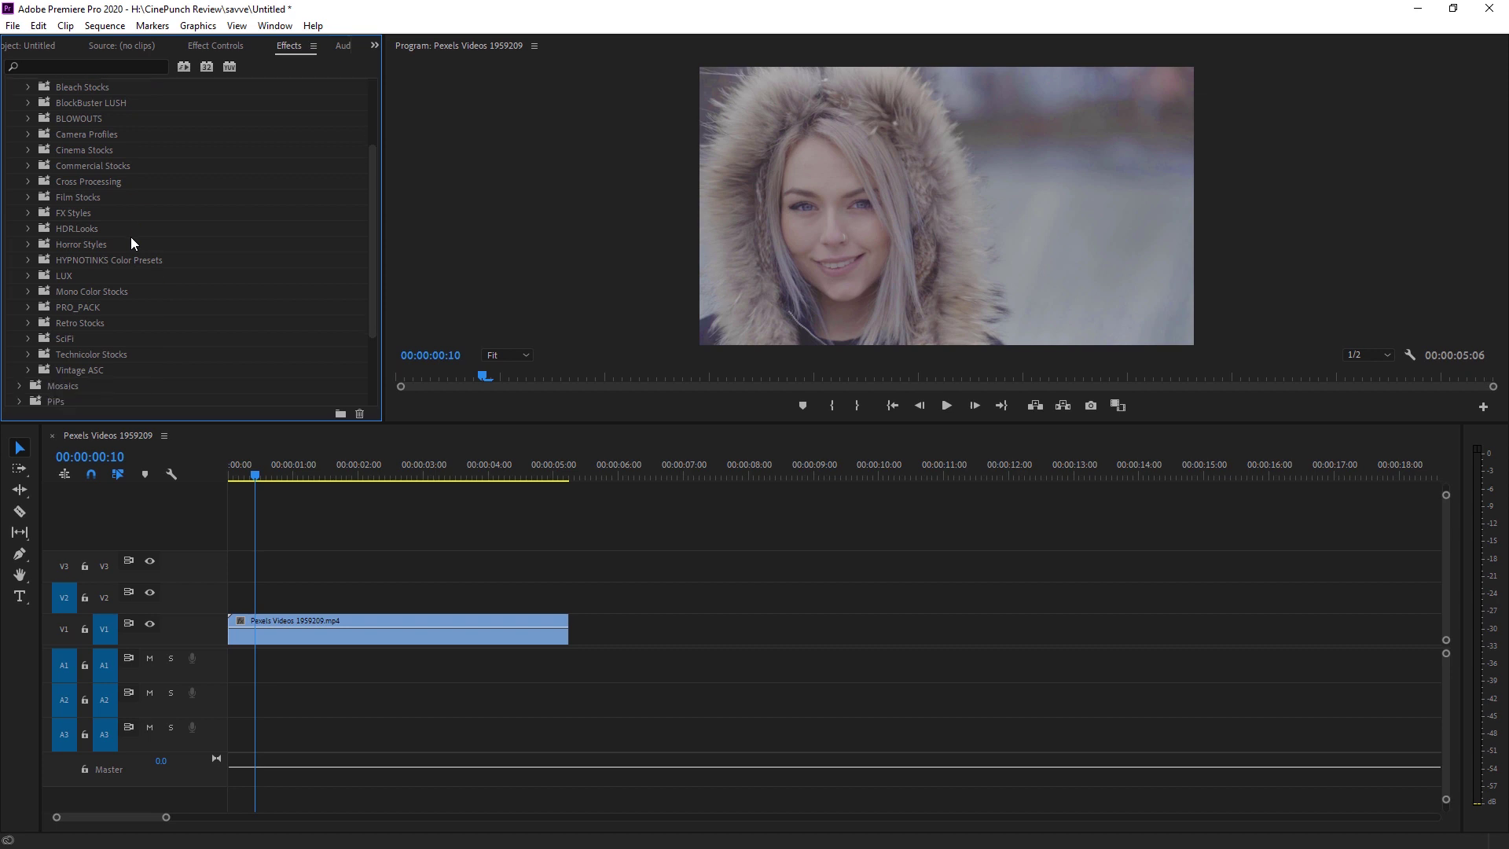
scroll(110, 232, "up", 1)
left_click(26, 166)
left_click(80, 183)
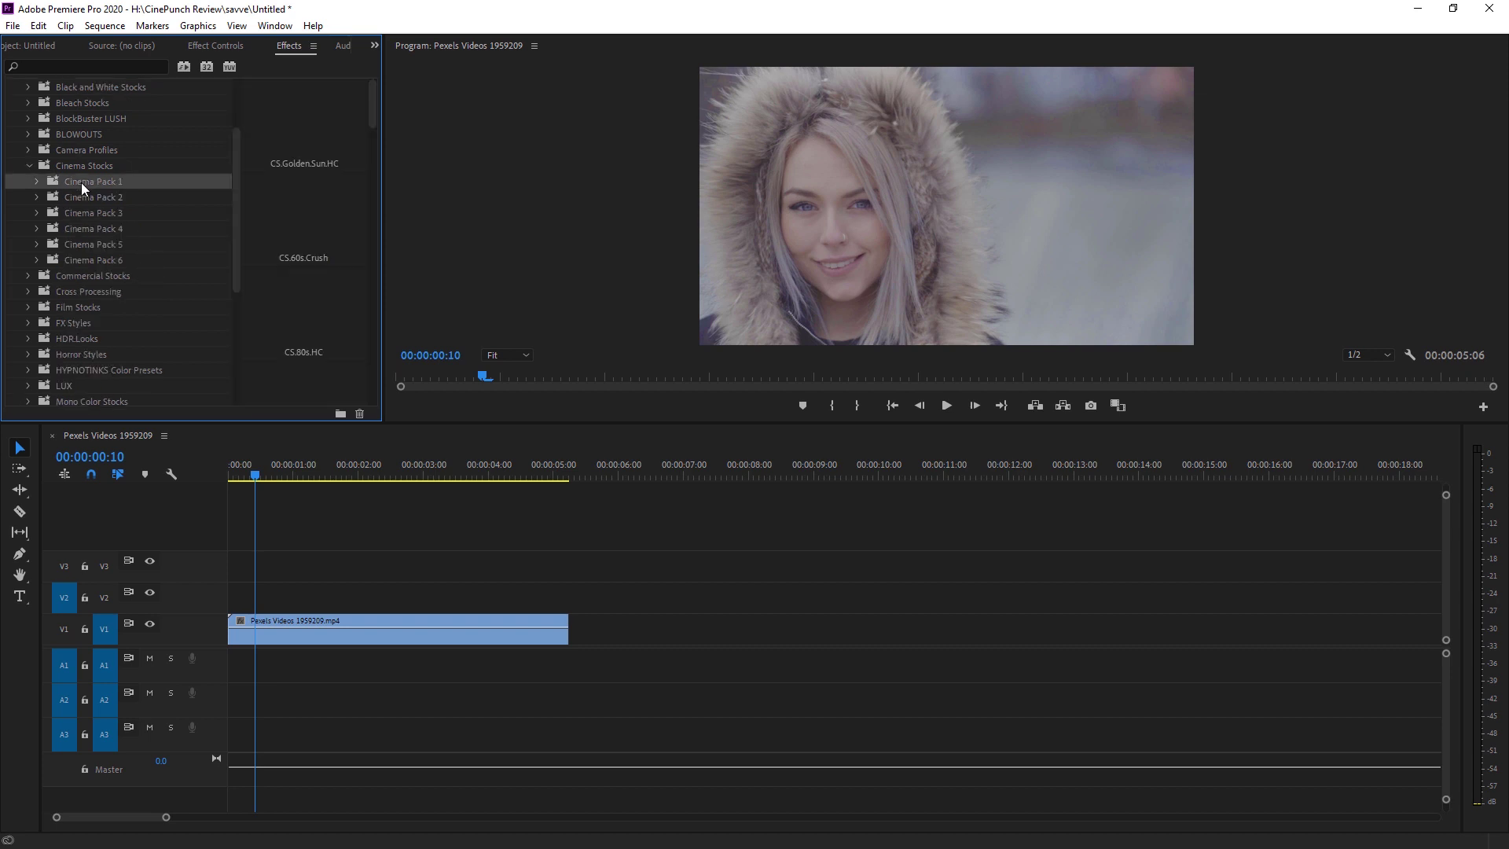
scroll(322, 311, "down", 3)
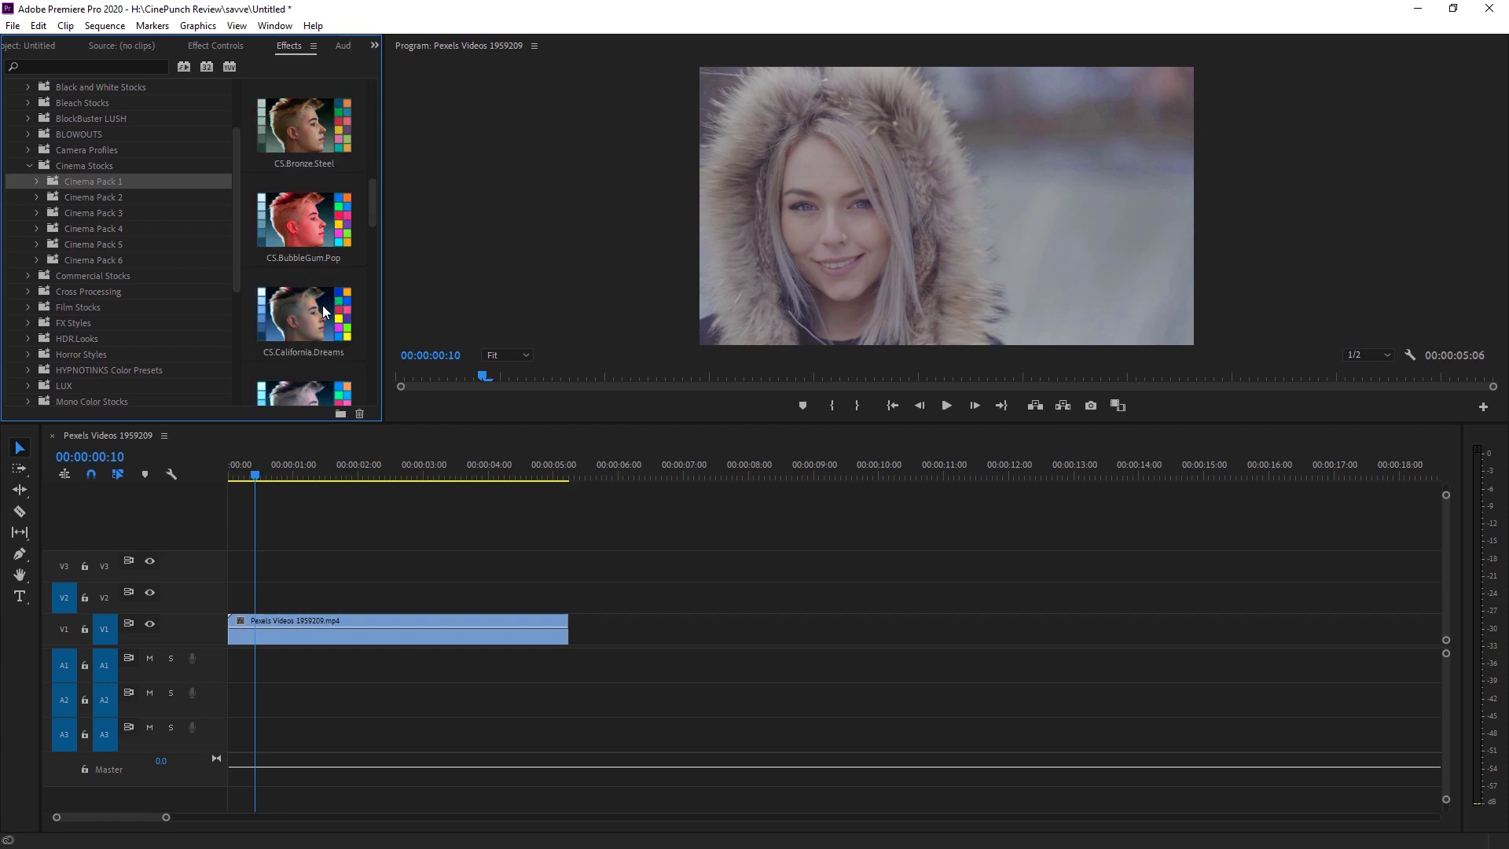
left_click_drag(364, 215, 375, 295)
left_click_drag(374, 290, 372, 217)
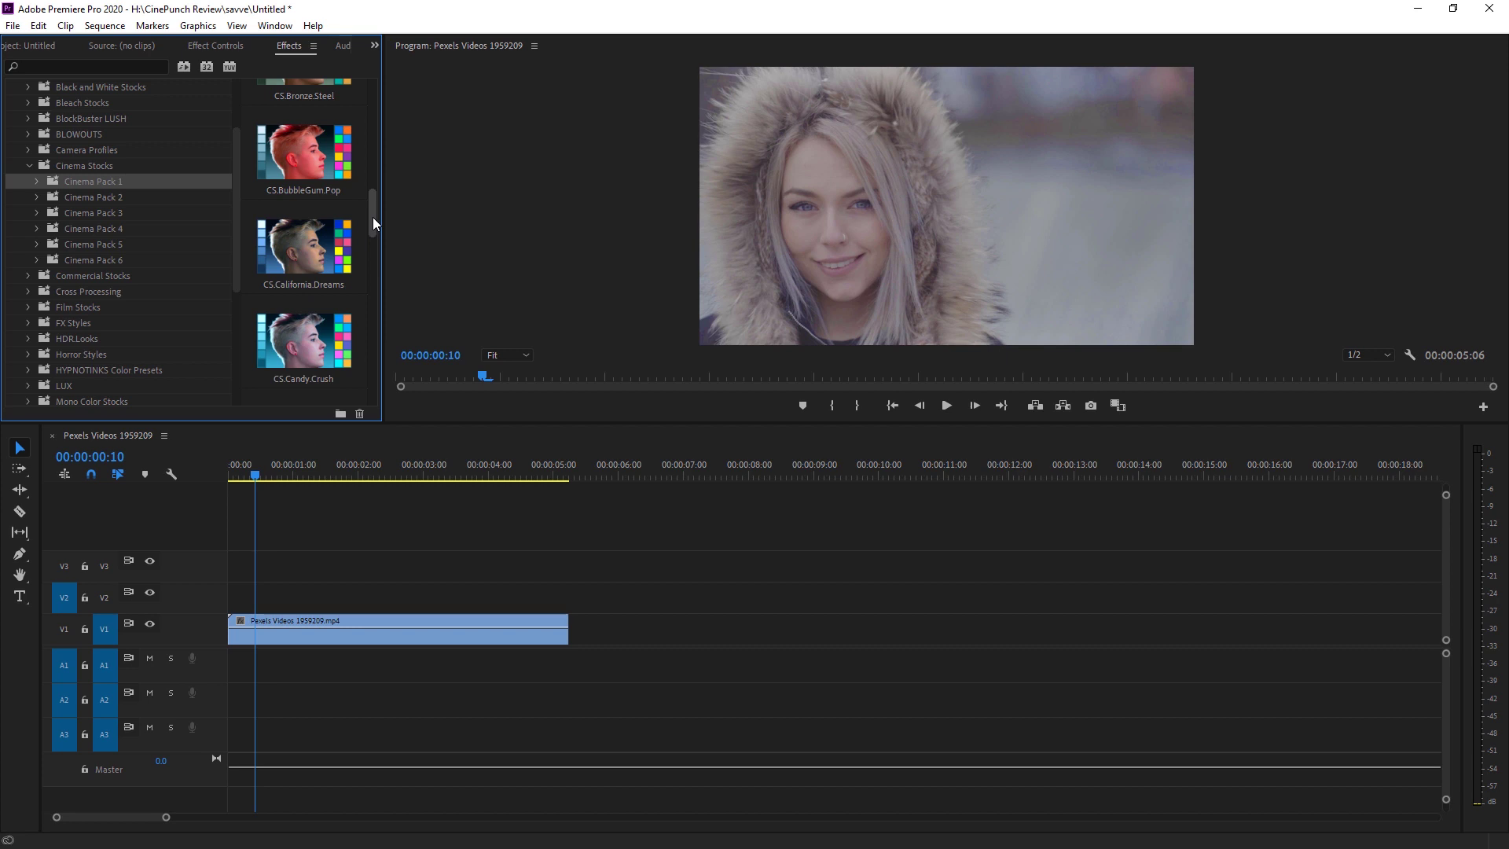
Create an adjustment layer and place it on V2, extended to the clip's end
left_click(15, 46)
left_click(333, 406)
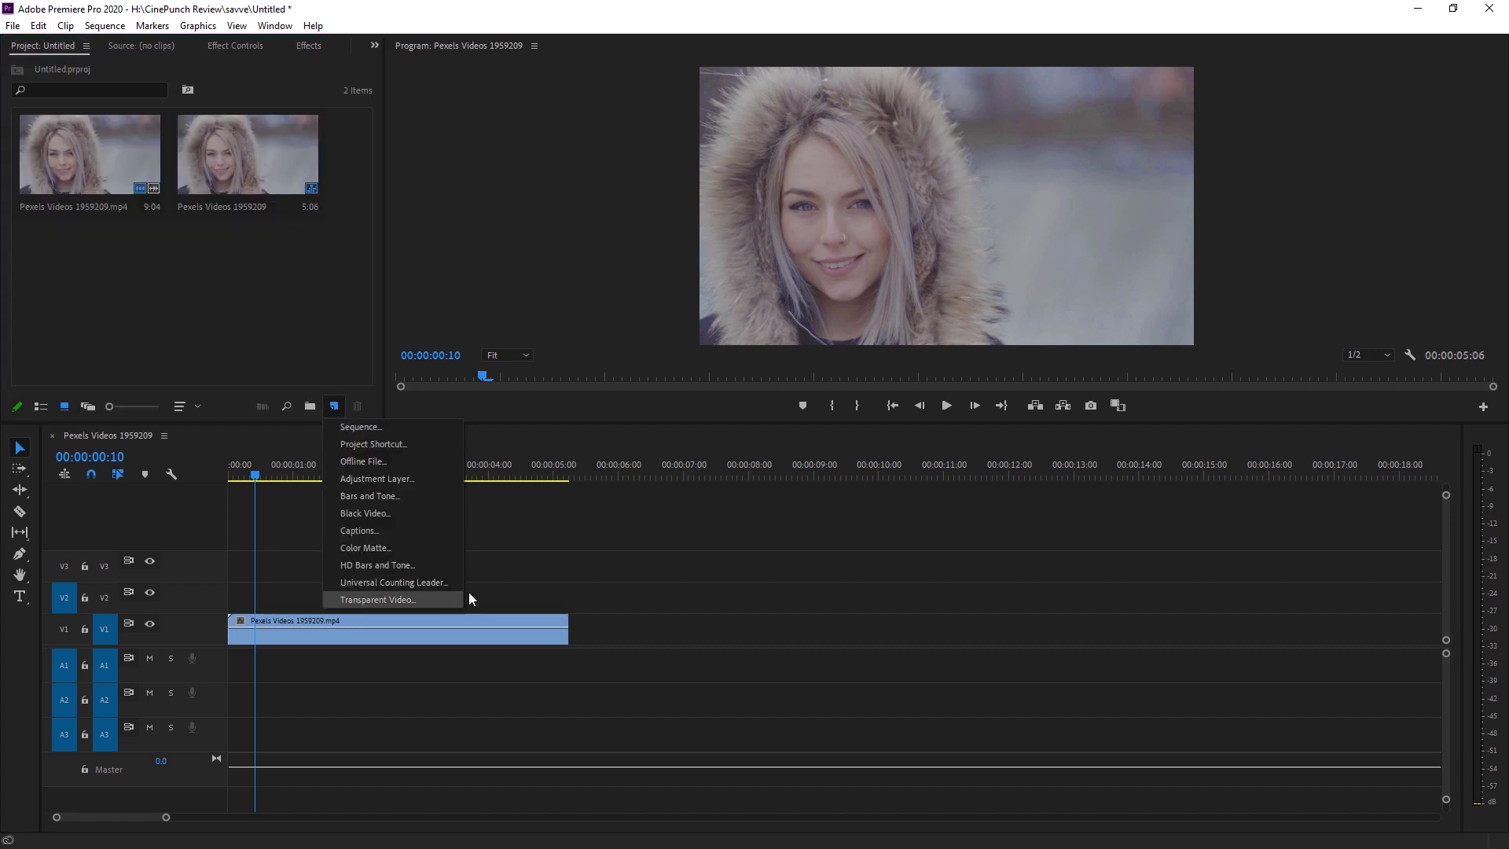
left_click(369, 479)
key("Return")
left_click_drag(312, 149, 306, 595)
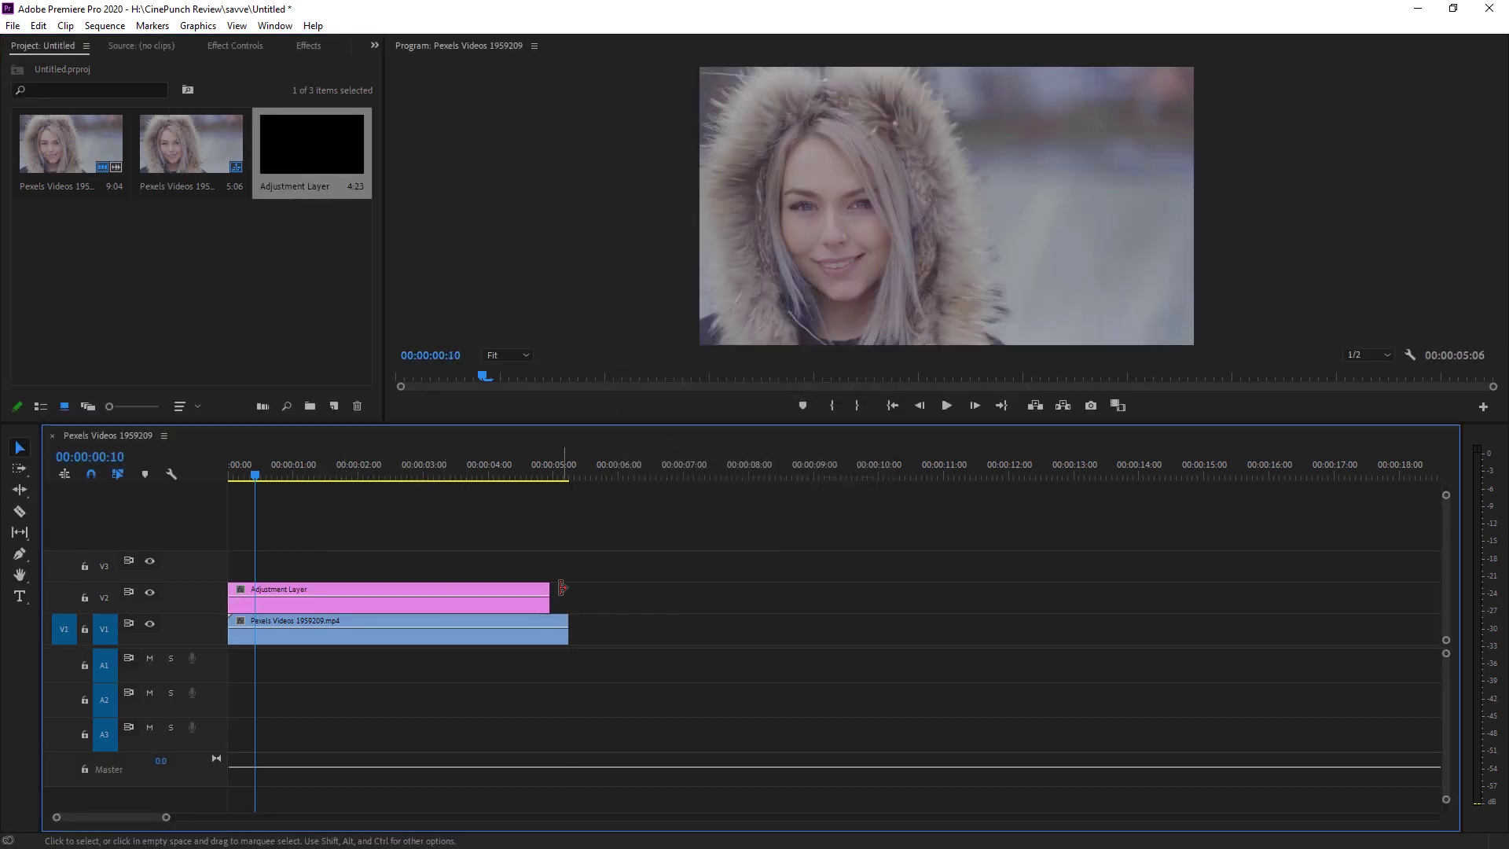
left_click_drag(548, 596, 568, 596)
Try the CS.Chinatown preset on the adjustment layer, preview it, then undo it
left_click(309, 47)
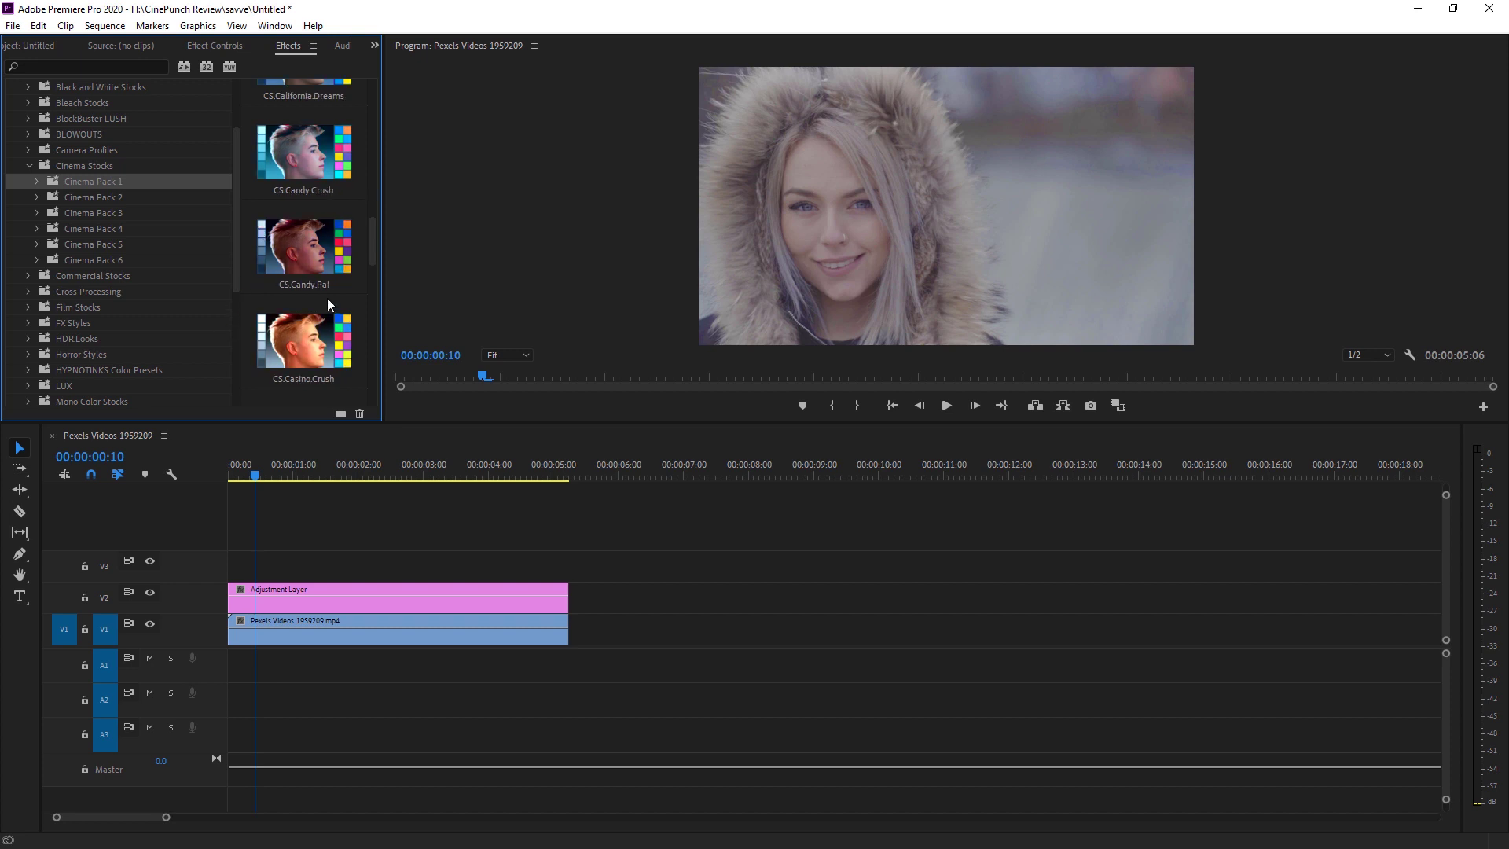
scroll(310, 338, "down", 4)
left_click(316, 334)
left_click_drag(344, 390, 355, 605)
left_click_drag(261, 474, 334, 474)
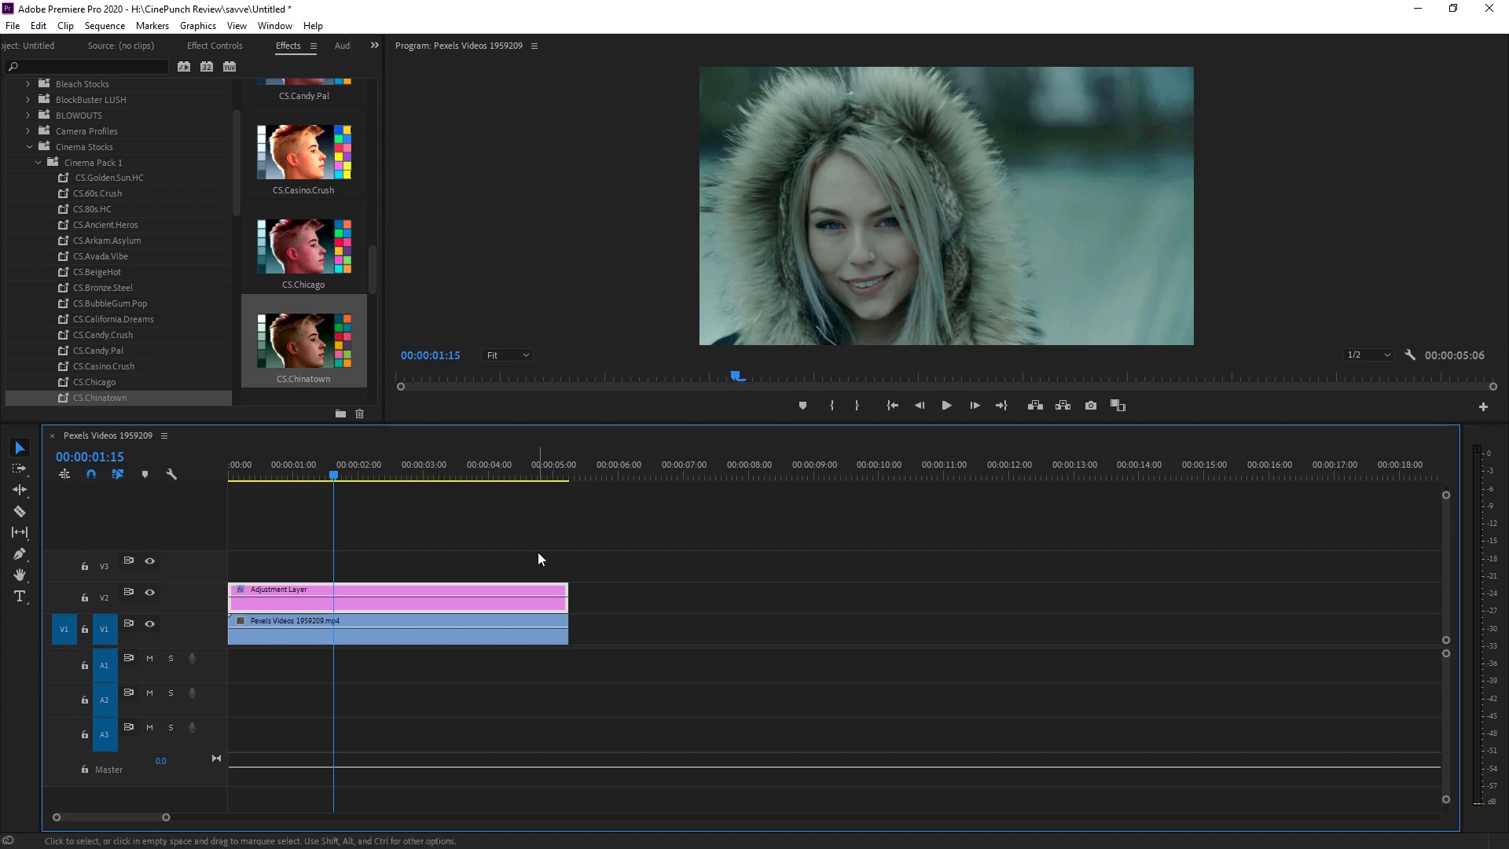
key("ctrl+z")
Apply CS.Color.Noir to the adjustment layer and preview it at 00:00:01:20
scroll(272, 194, "down", 5)
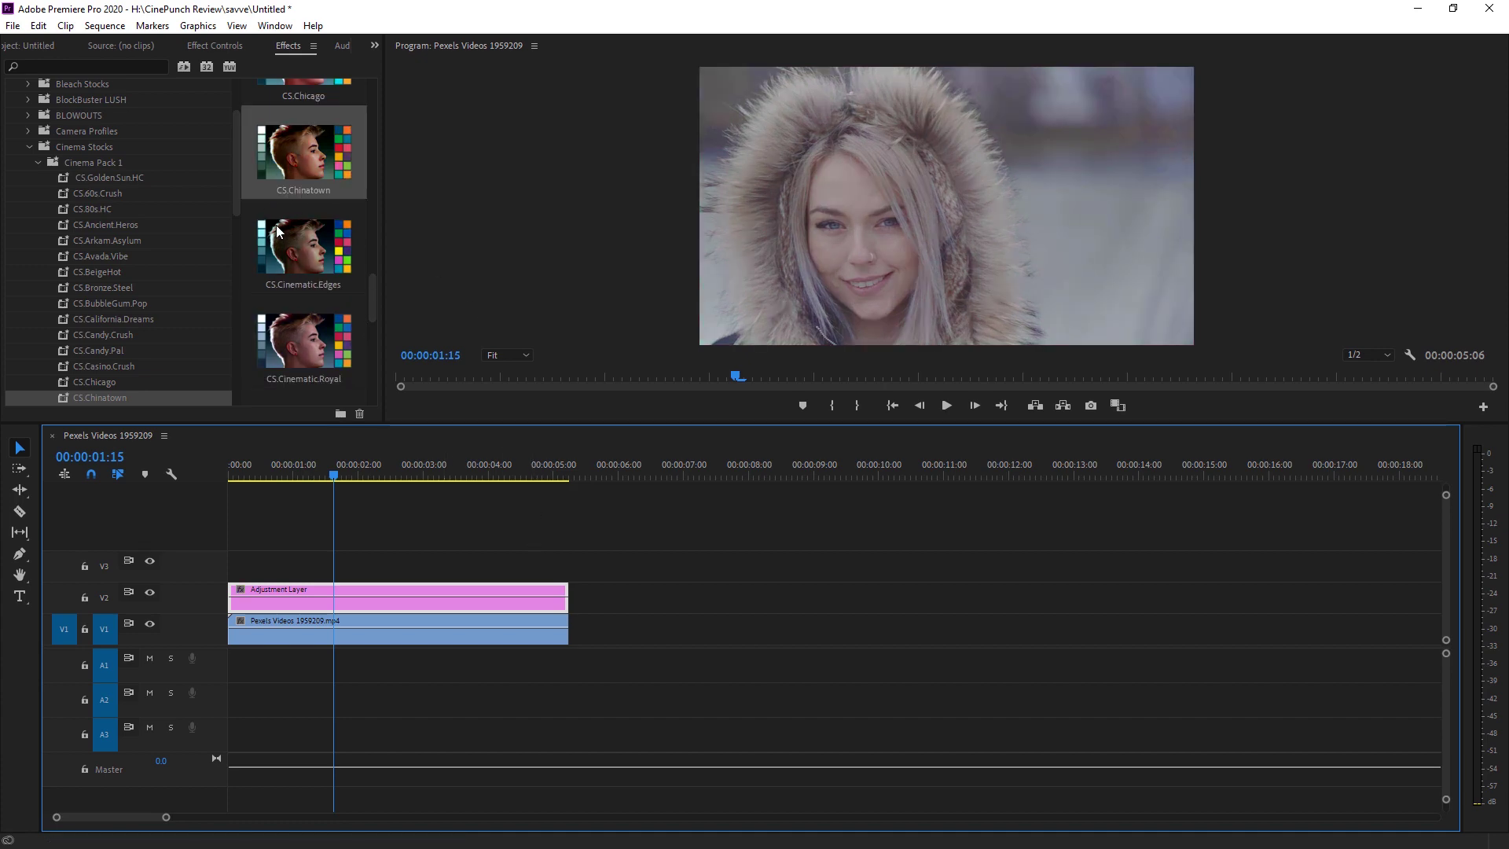
left_click(337, 268)
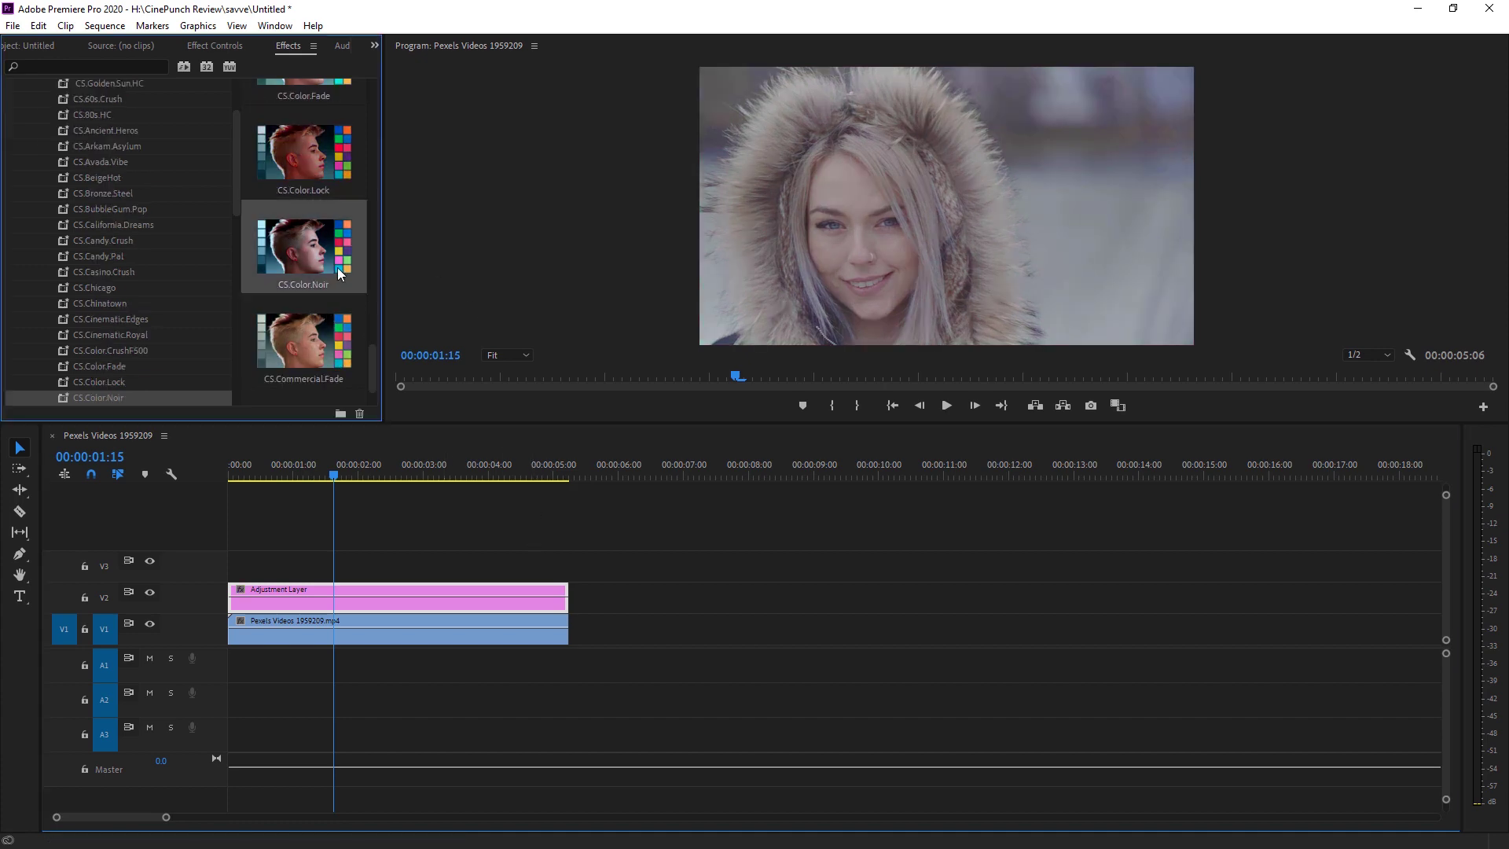
left_click_drag(383, 348, 369, 598)
mouse_move(346, 475)
left_mouse_down()
mouse_move(481, 479)
mouse_move(347, 475)
left_mouse_up()
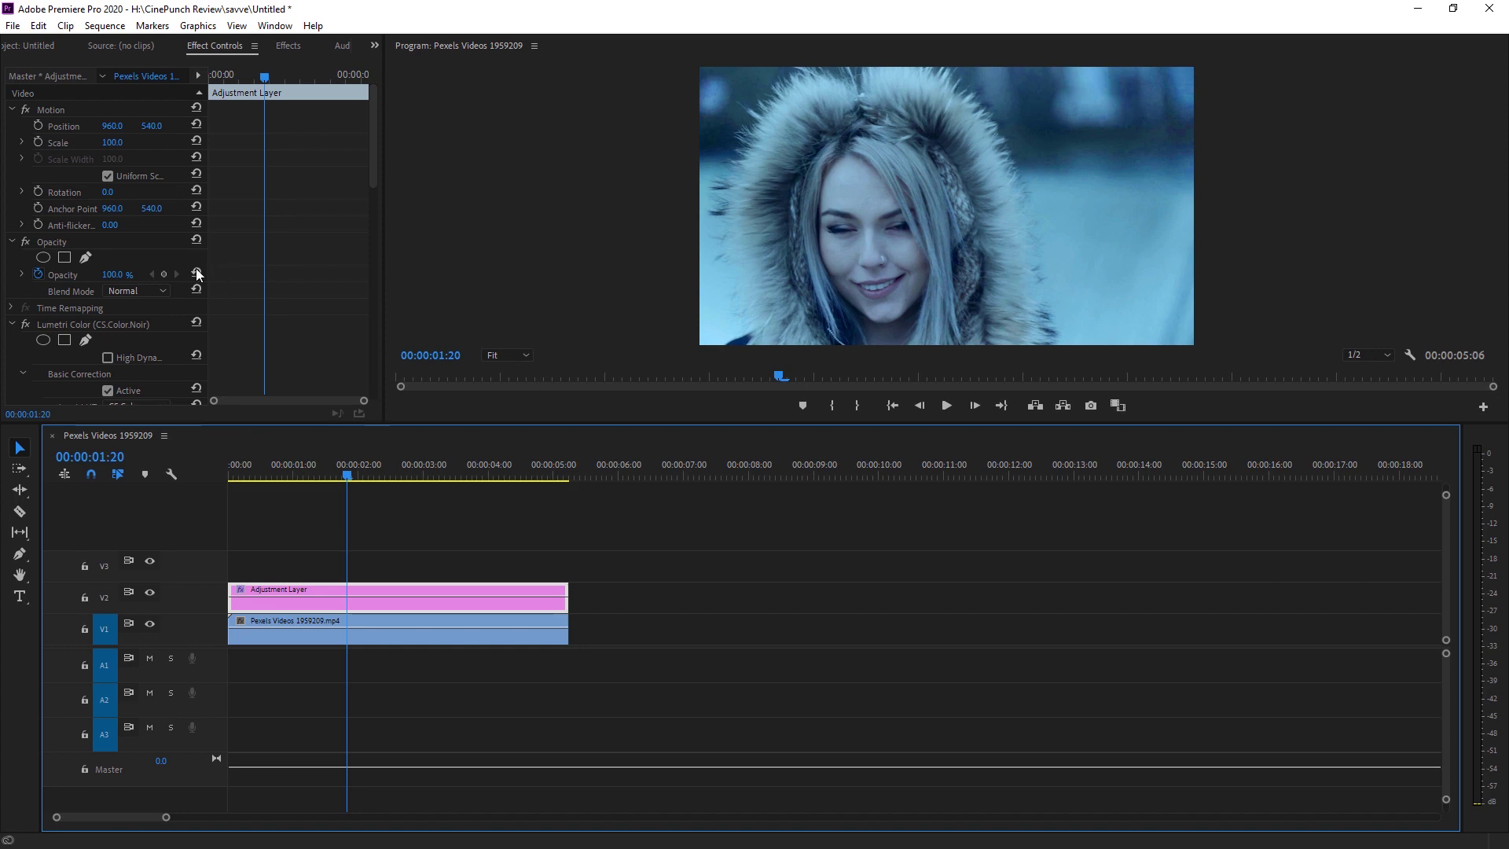
Set the adjustment layer's opacity to 30, fine-tune it to 37%, and preview from 00:00:00:11
left_click(112, 274)
type("30")
key("Return")
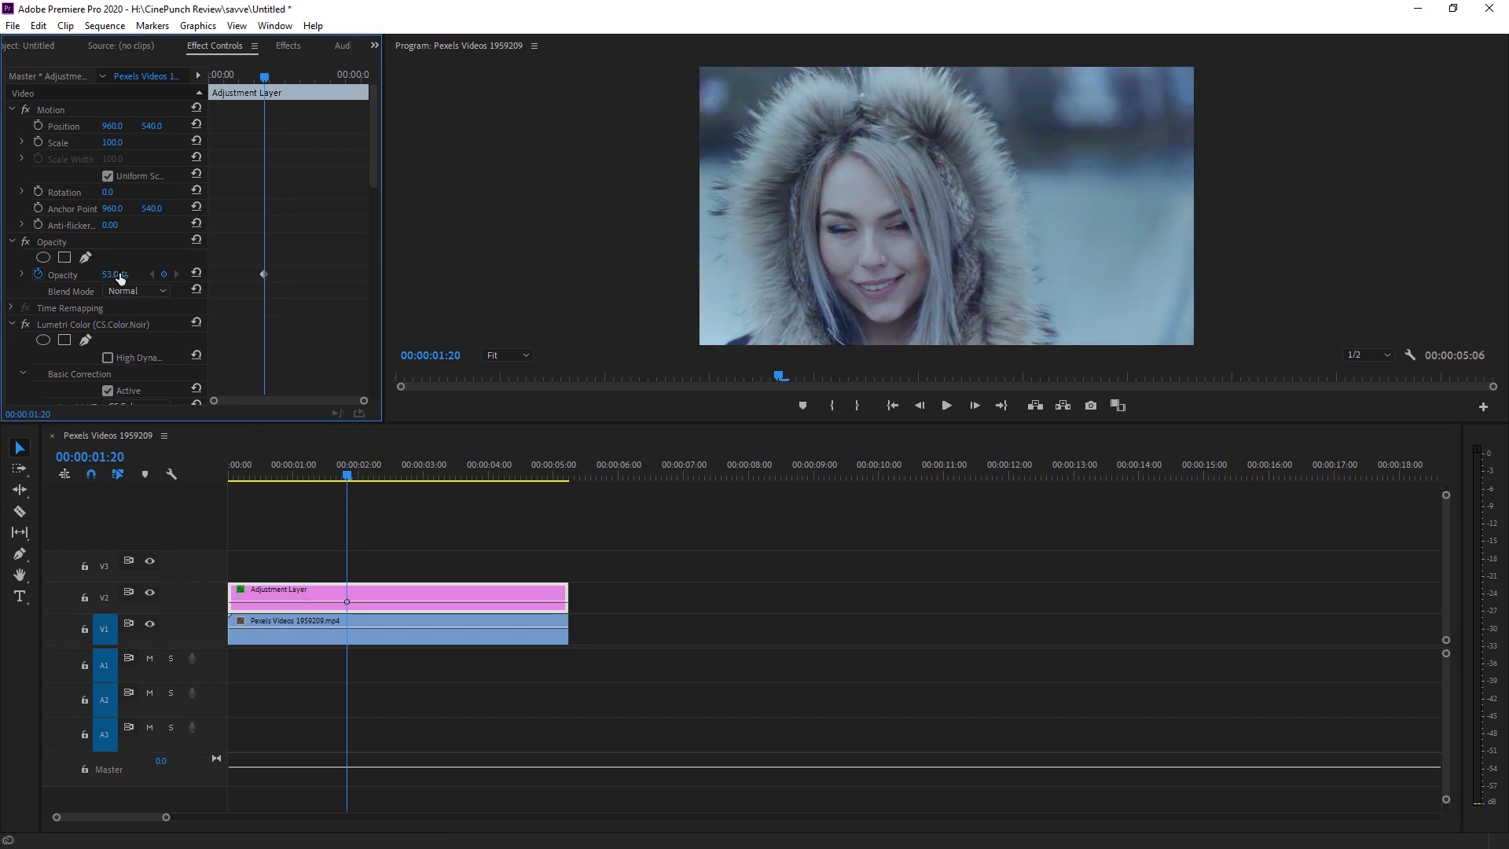
left_click_drag(118, 274, 112, 275)
left_click_drag(346, 475, 257, 476)
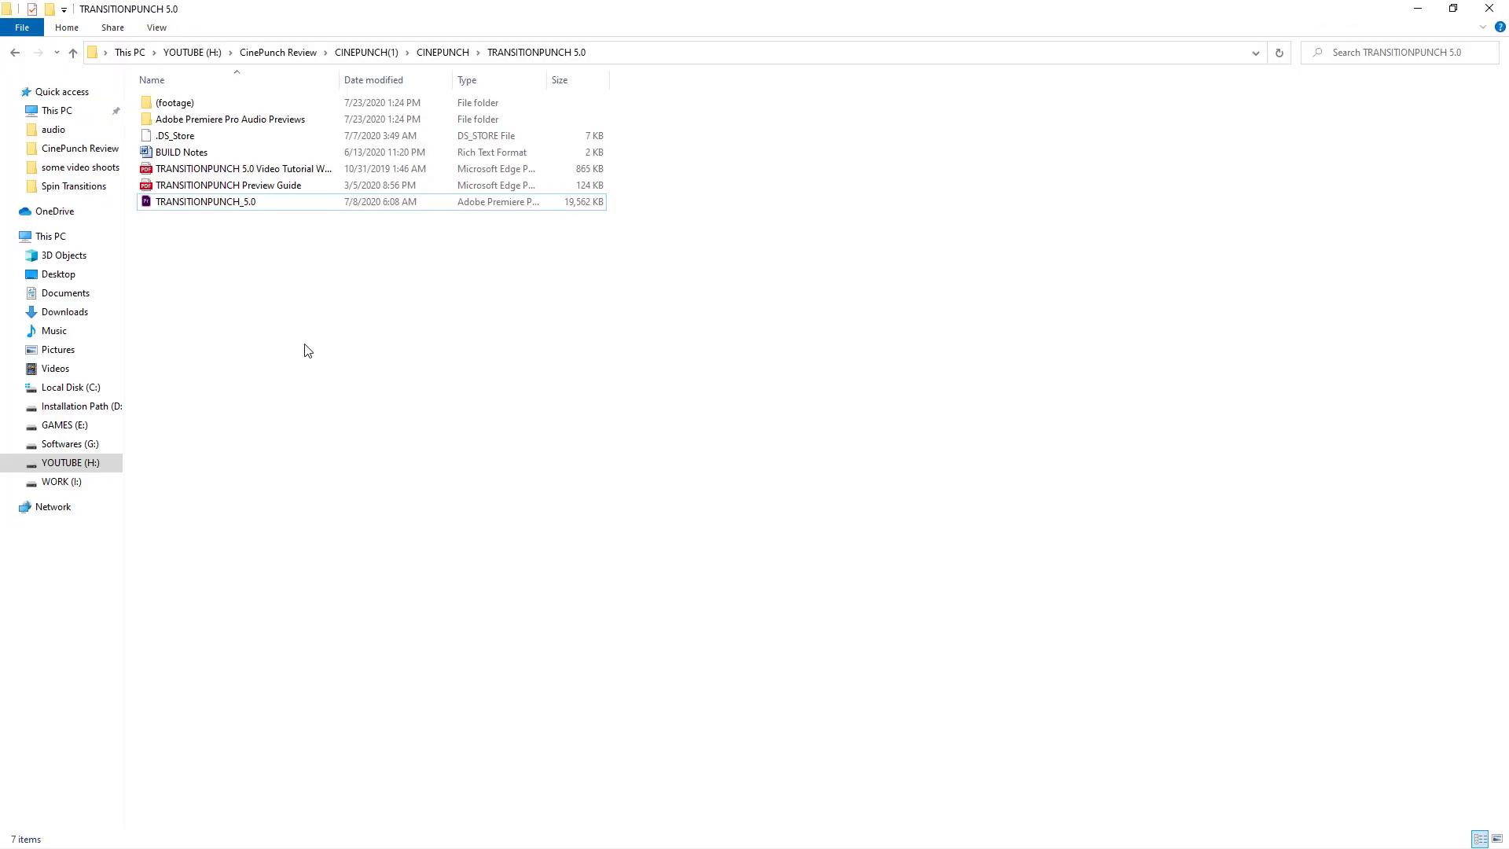
Open TRANSITIONPUNCH_5.0.prproj from File Explorer in Premiere Pro
left_click(242, 207)
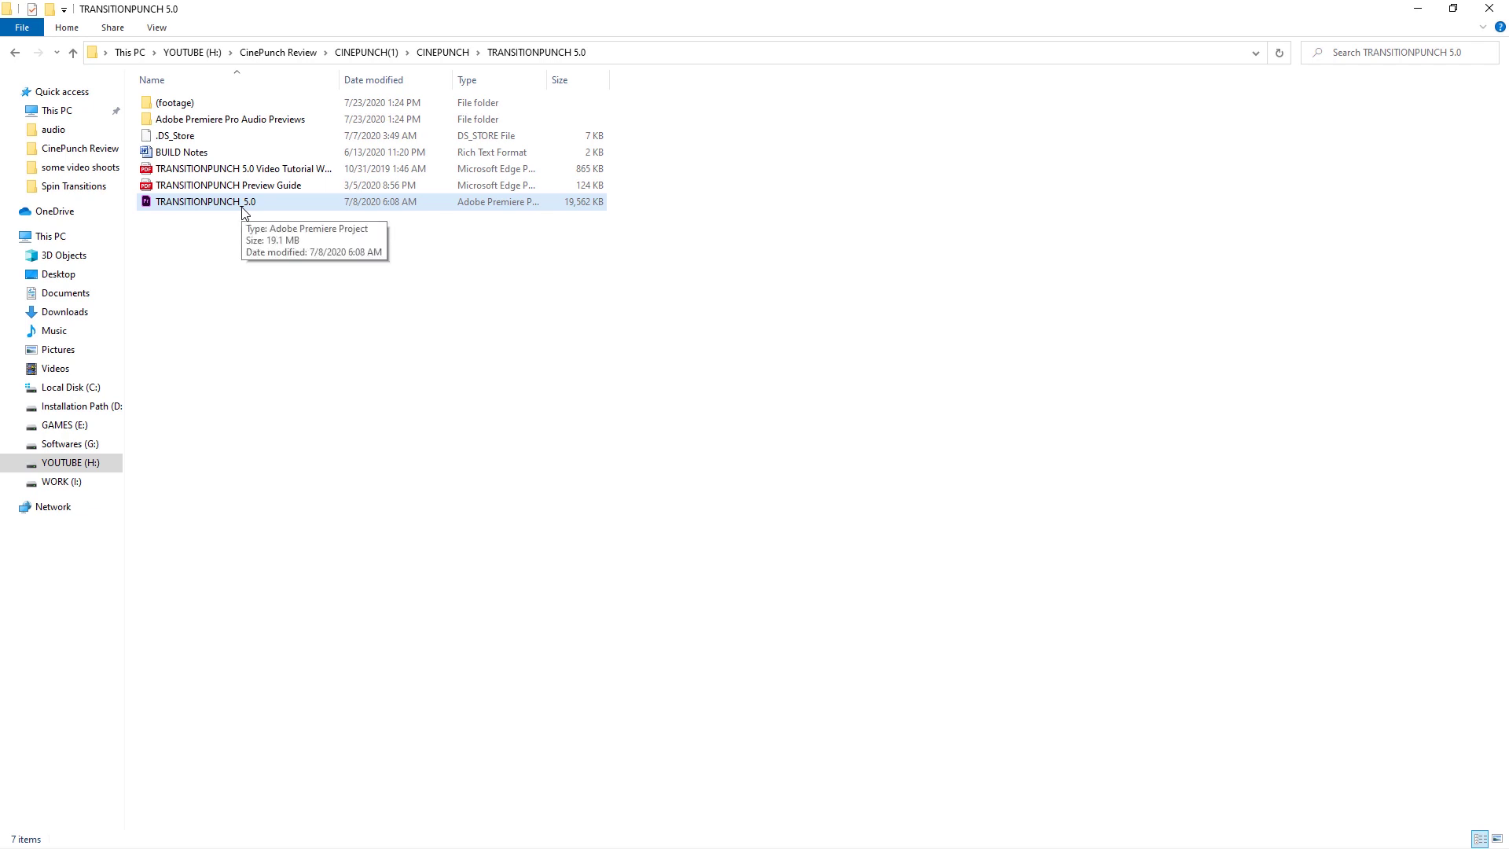
double_click(243, 207)
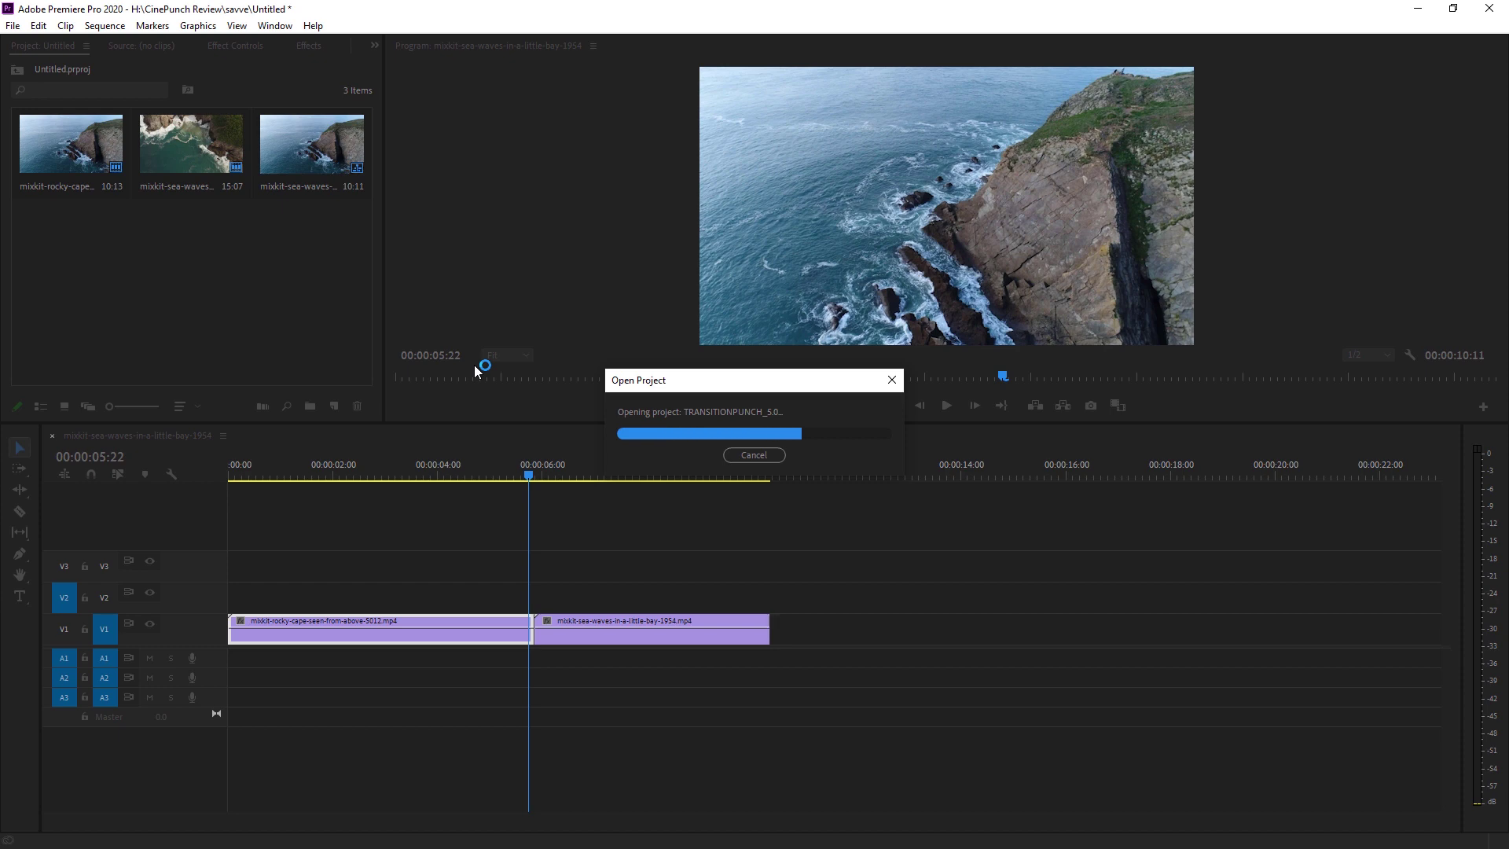
Expand the TRANSITIONPUNCH 5.0 bin, its 2.TRANSITIONS bin, and the 13_FILM REEL bin
left_click(42, 131)
left_click(60, 170)
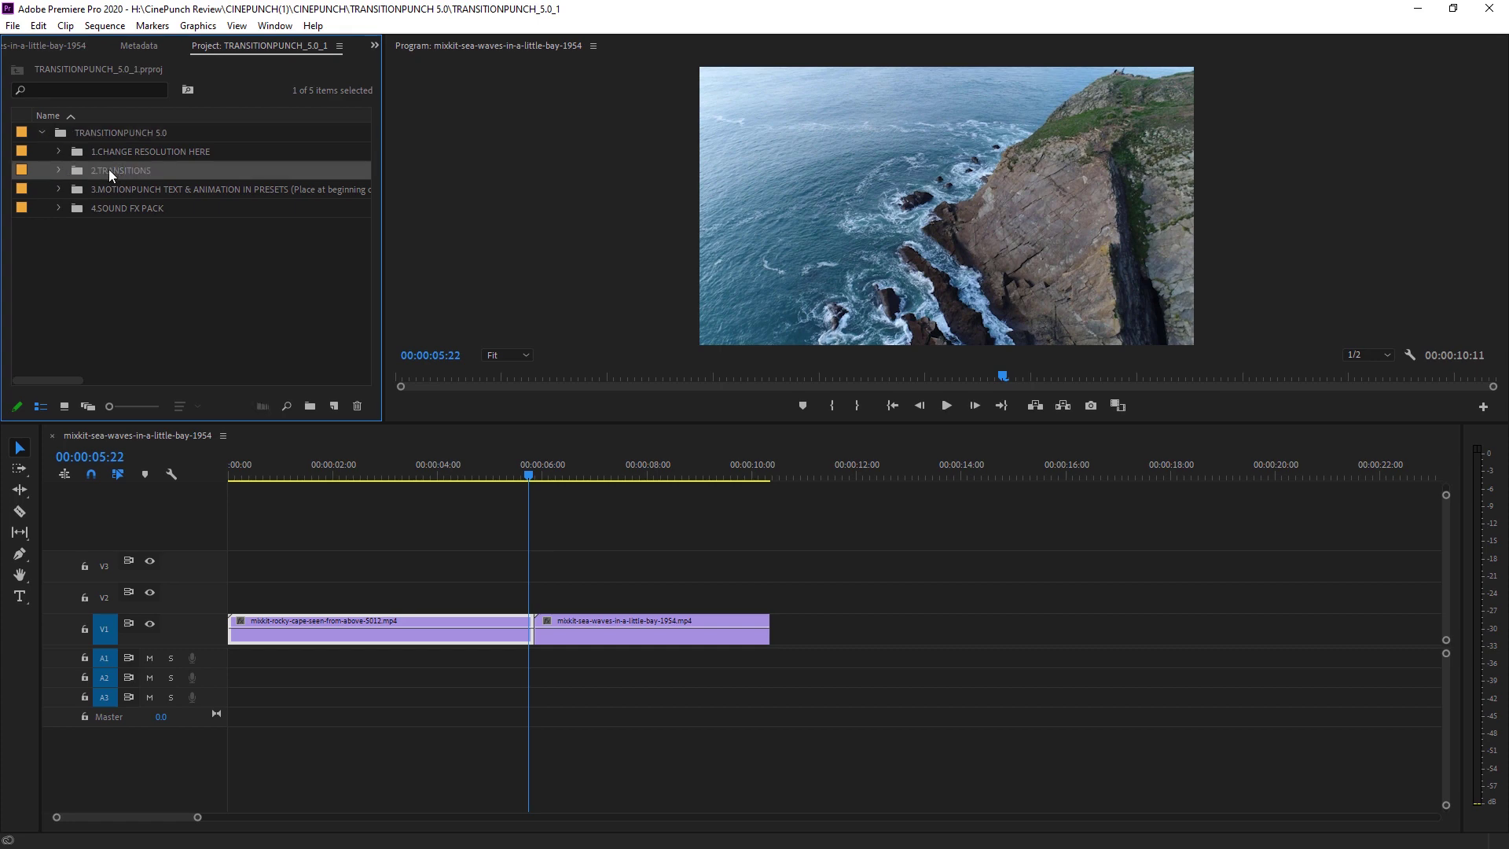
scroll(190, 277, "down", 1)
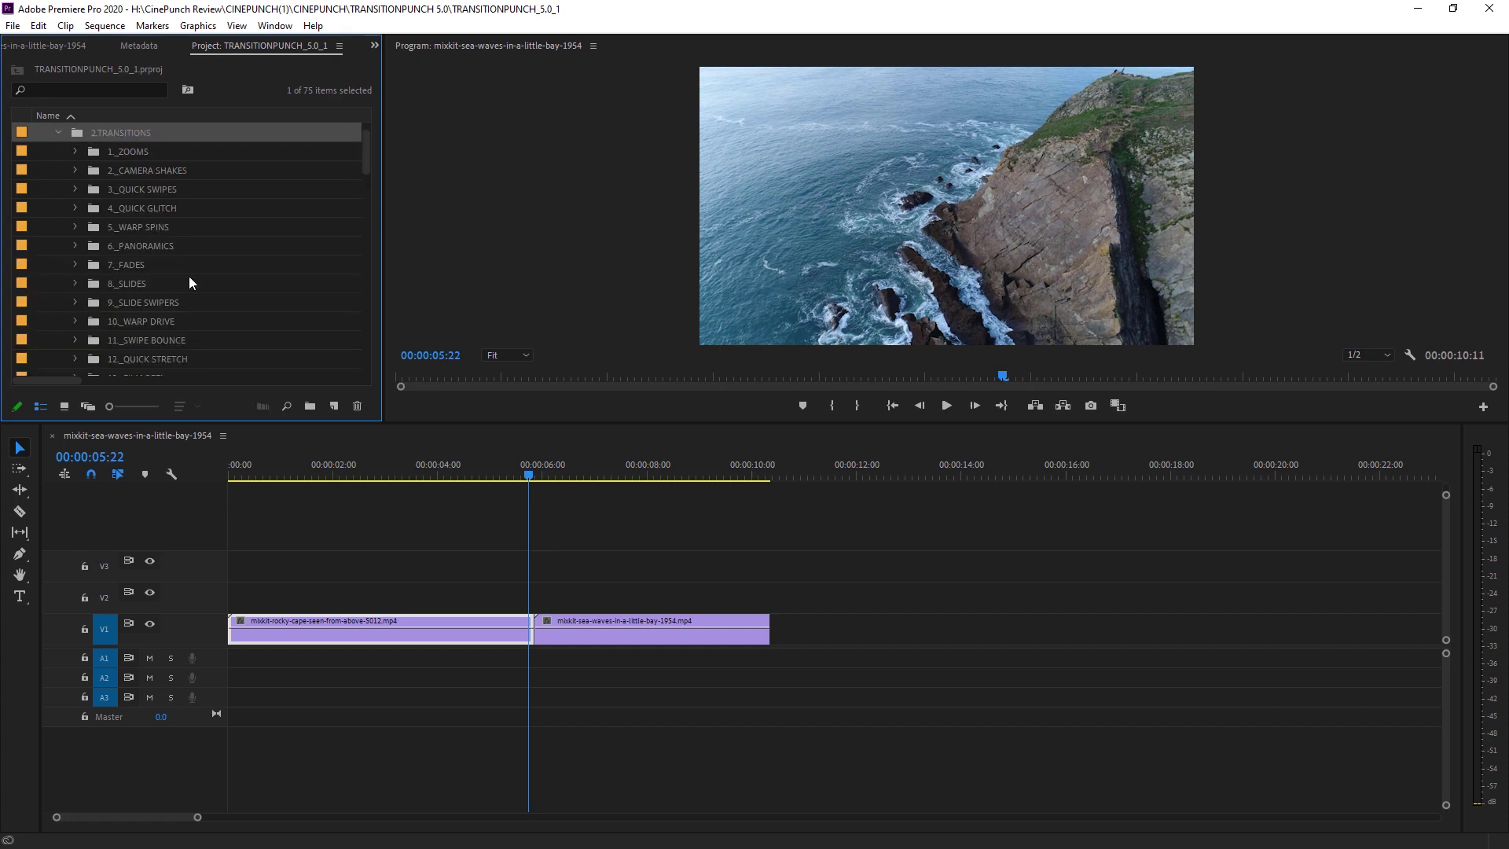
scroll(189, 278, "down", 3)
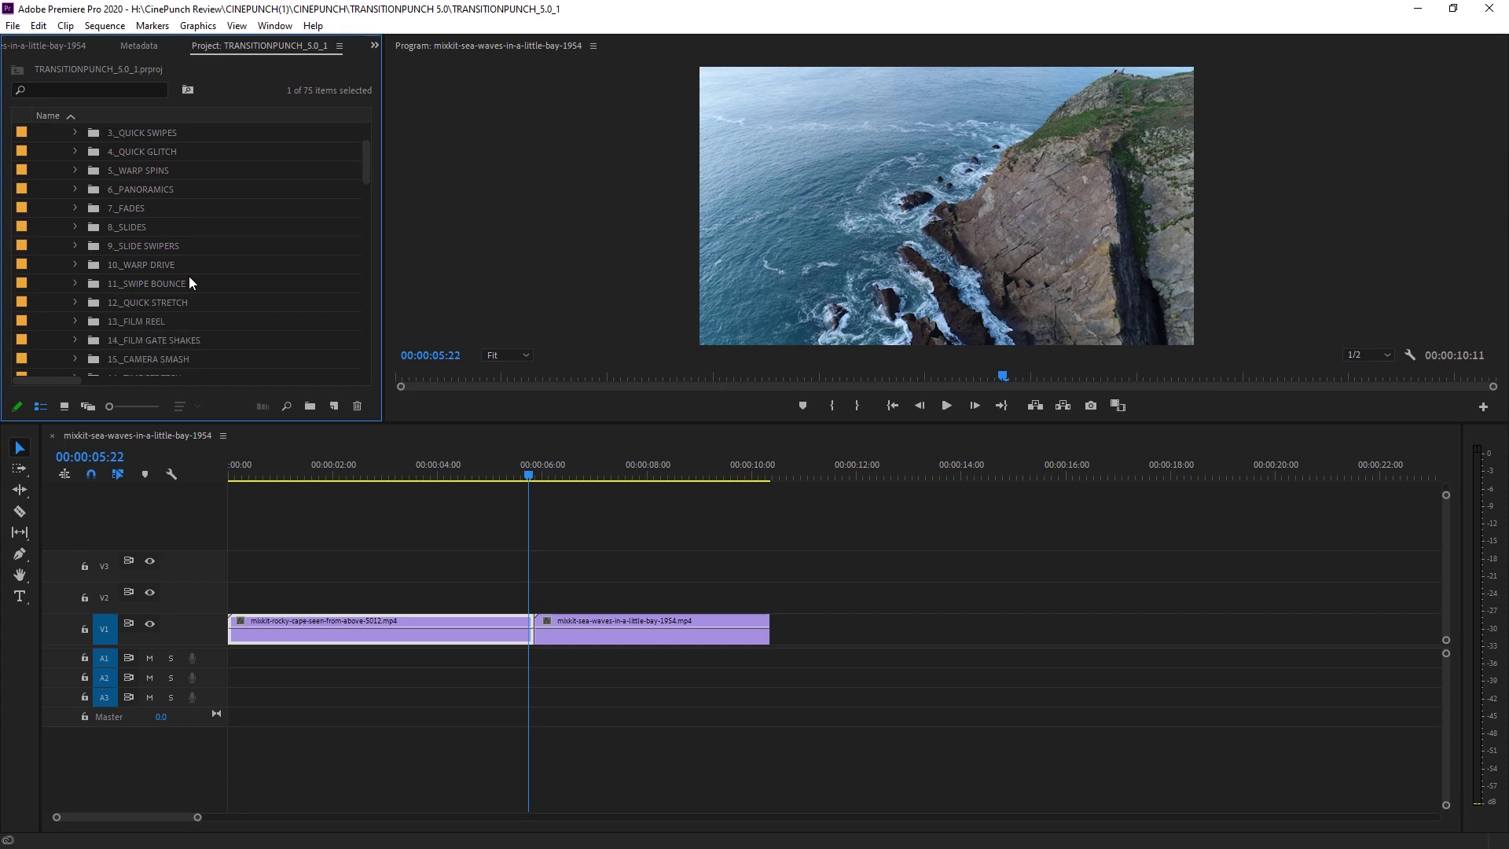
scroll(185, 282, "down", 1)
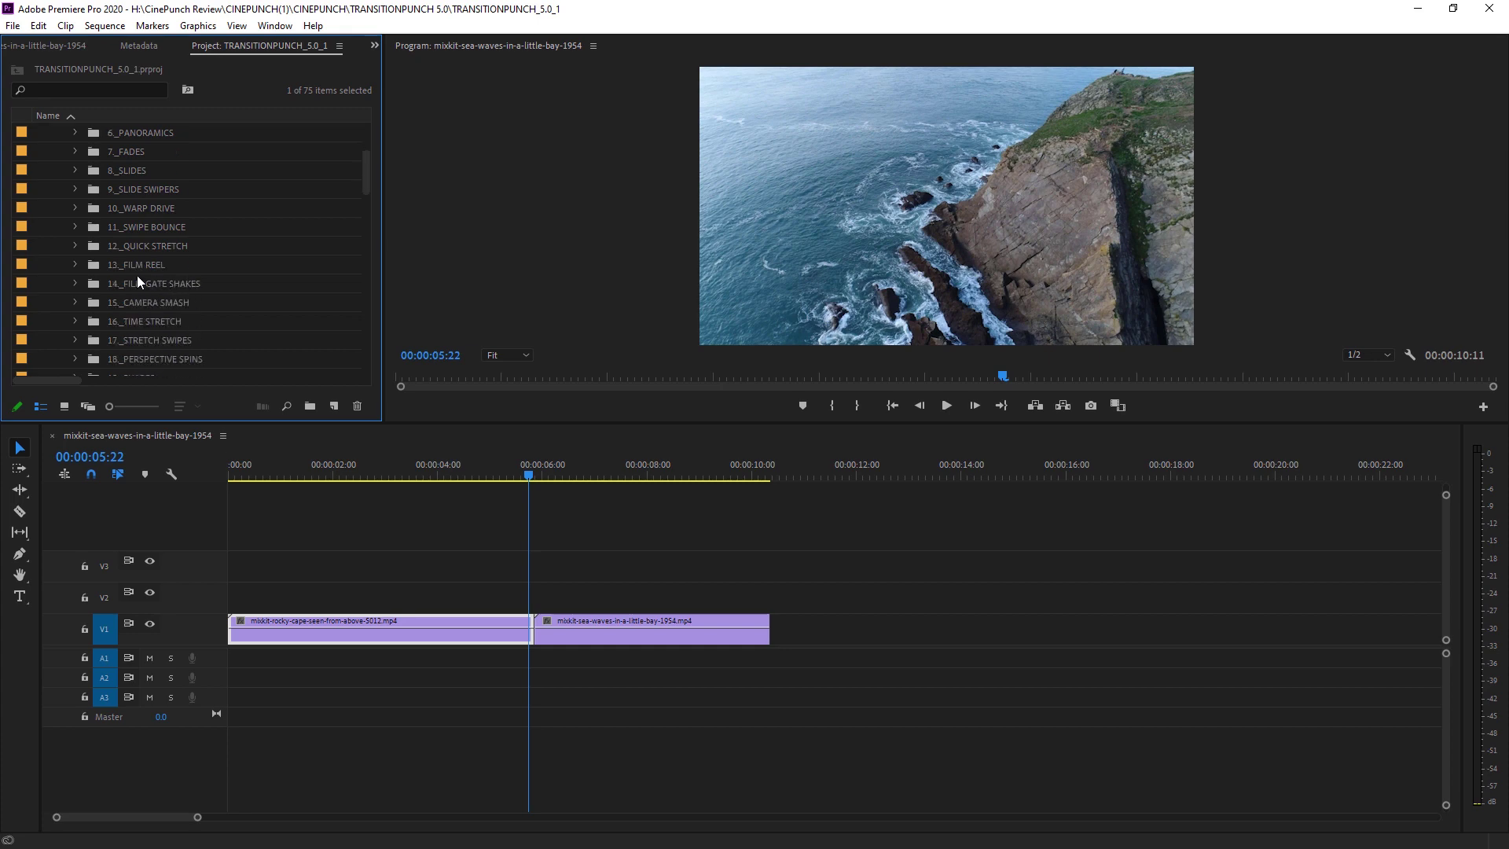
left_click(77, 267)
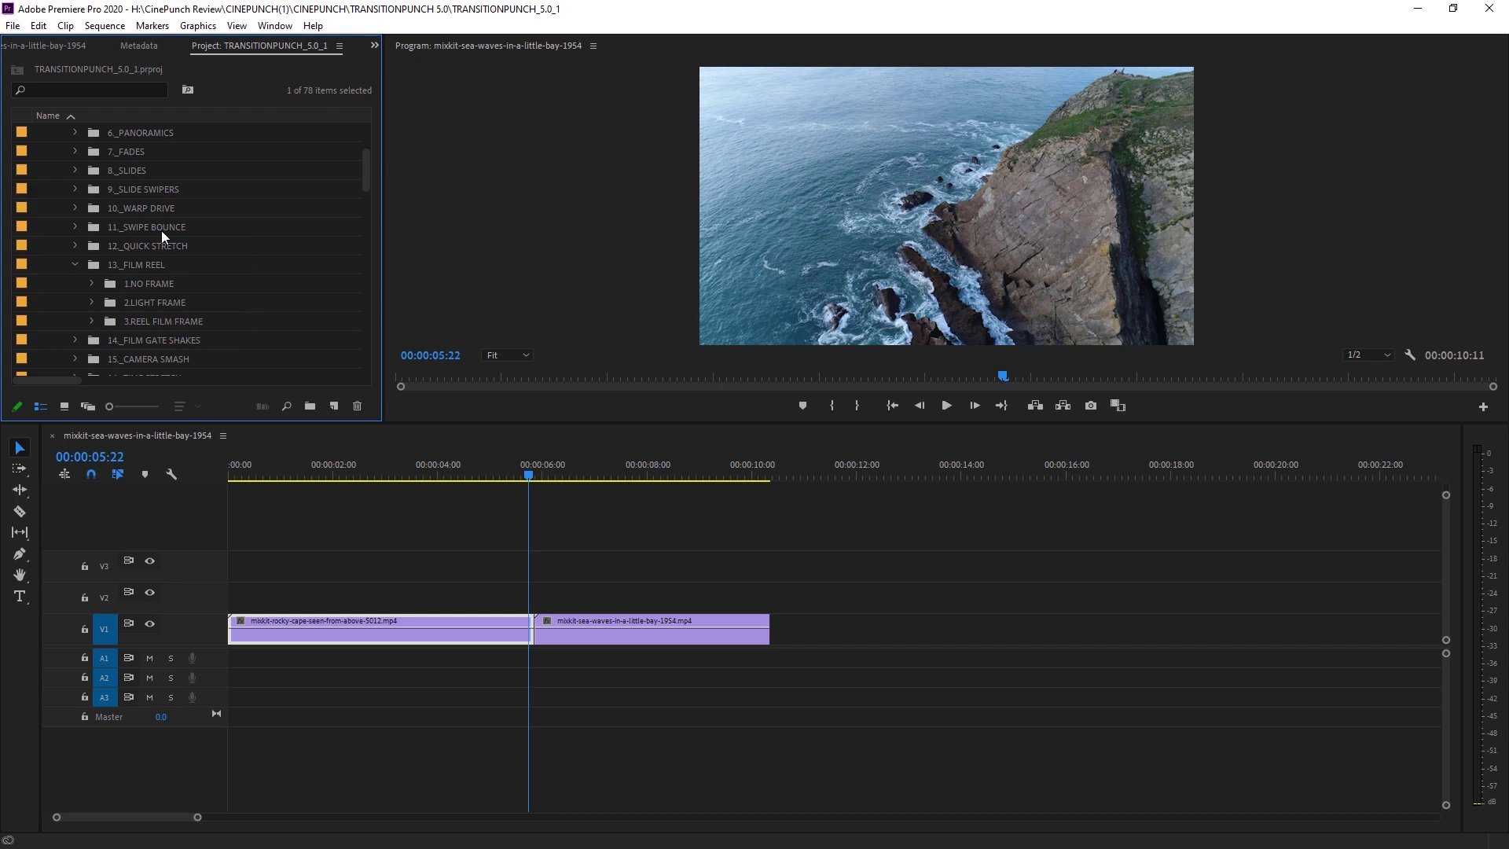
scroll(162, 230, "up", 3)
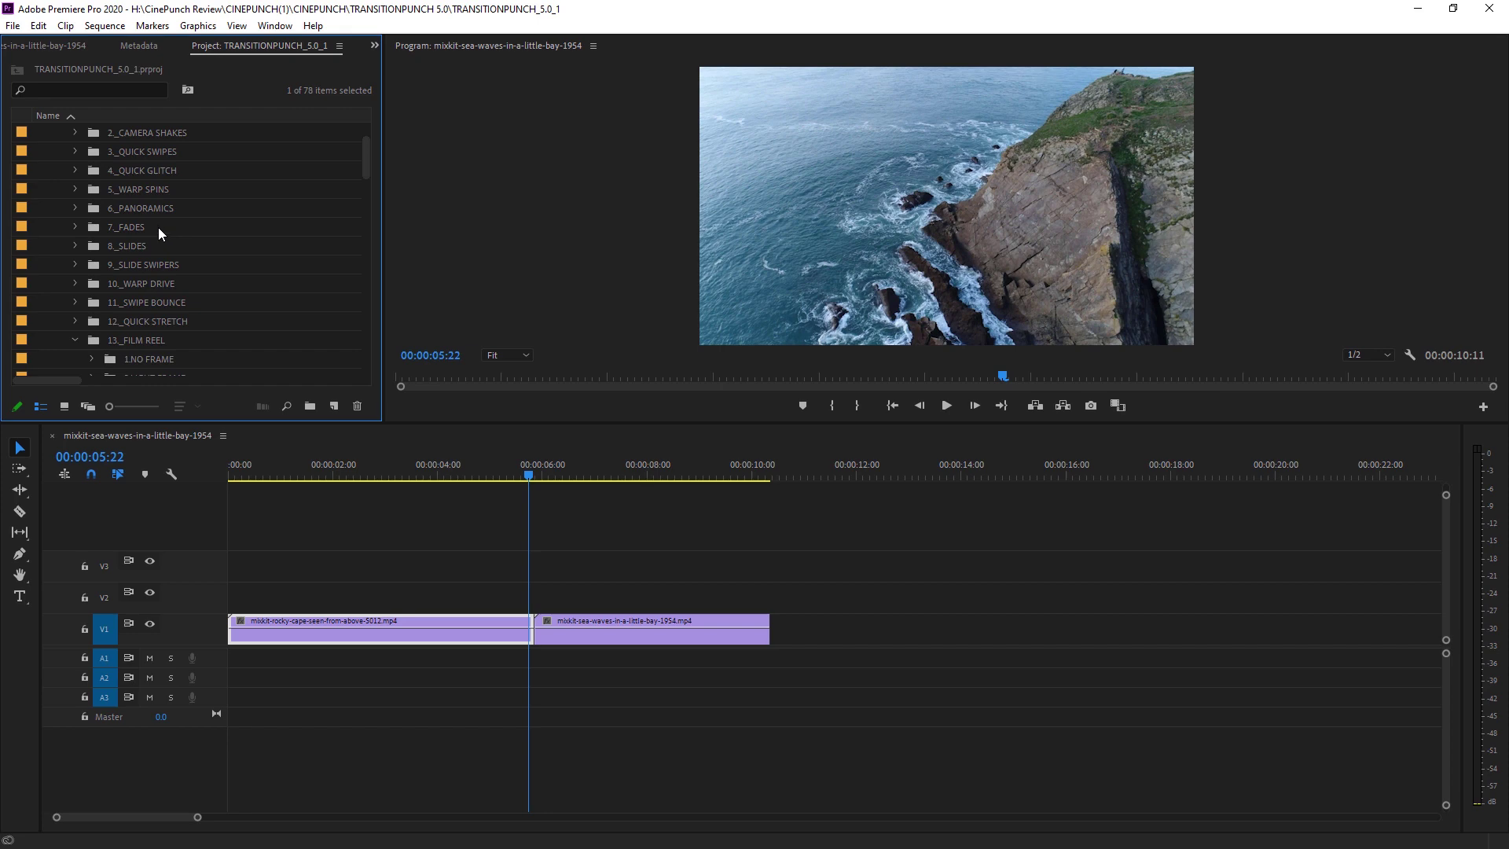
Place 5.PANORAMIC - DOWN RGB GREEN from 6_PANORAMICS over the cut between the clips
left_click(165, 209)
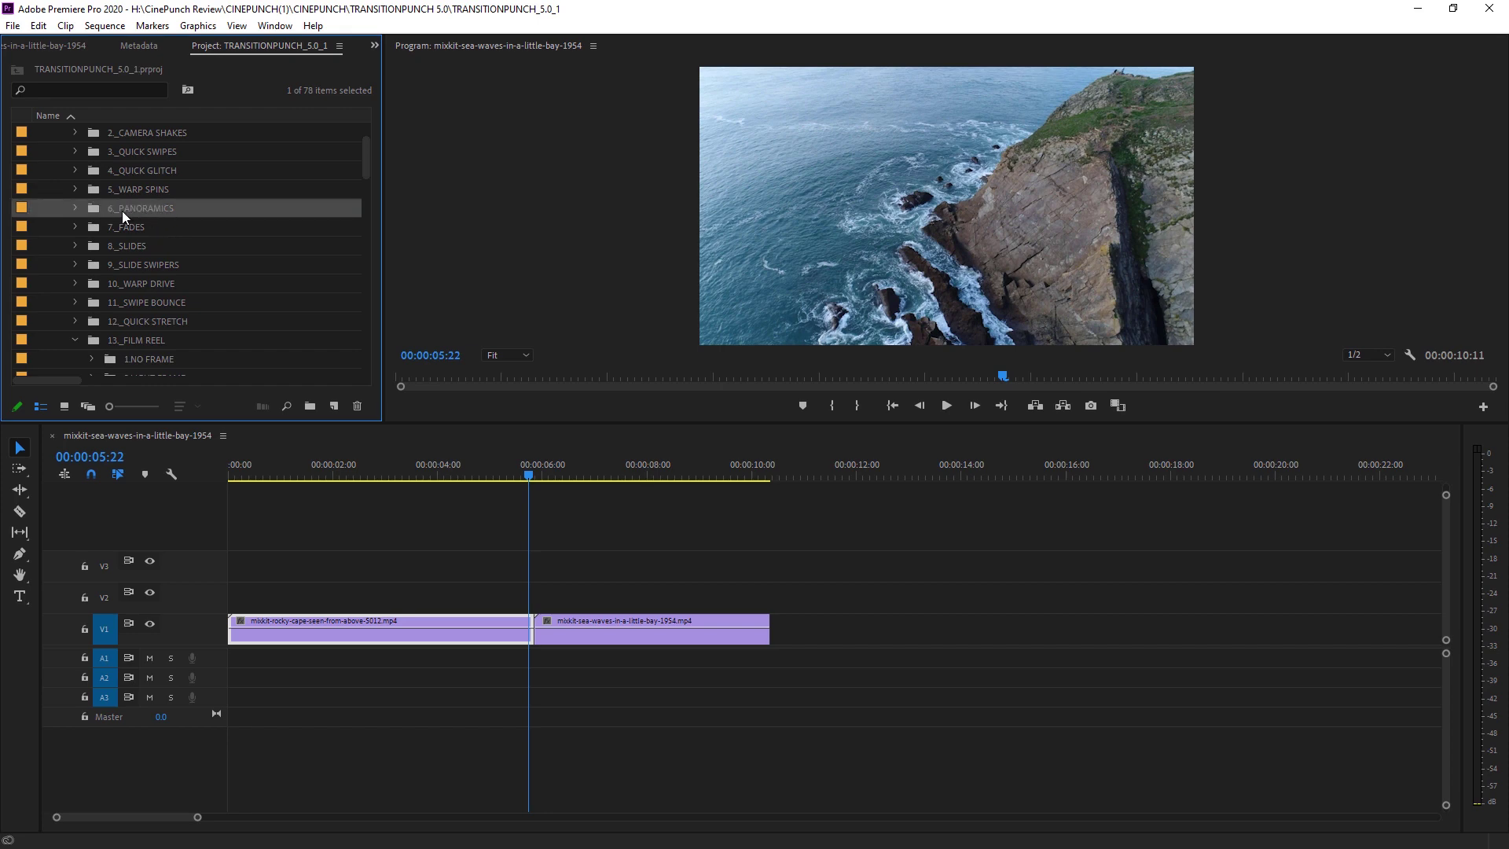
left_click(79, 208)
scroll(169, 256, "down", 2)
left_click(232, 267)
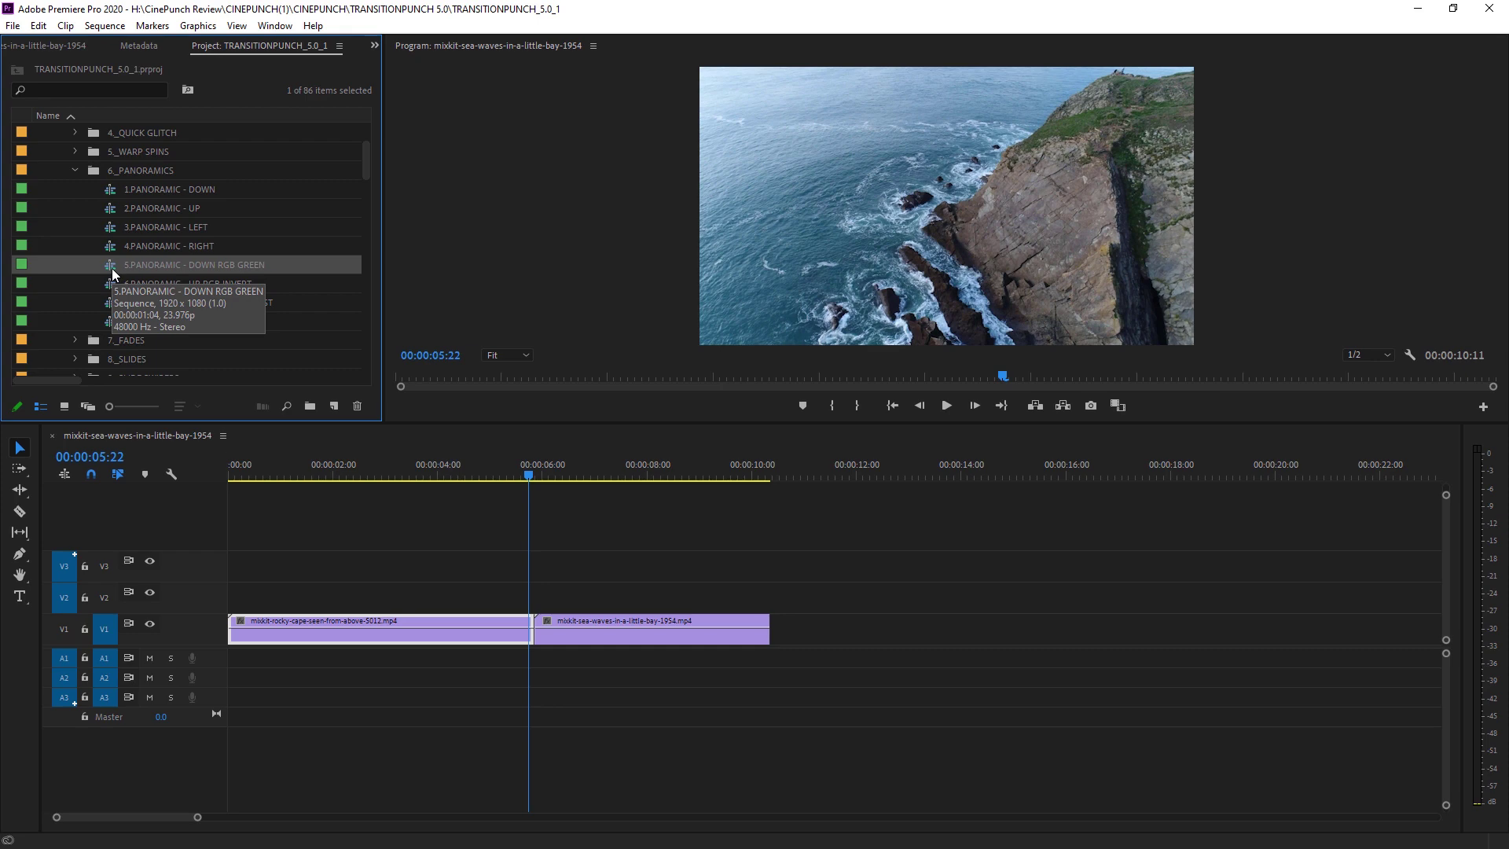
left_click_drag(112, 272, 471, 545)
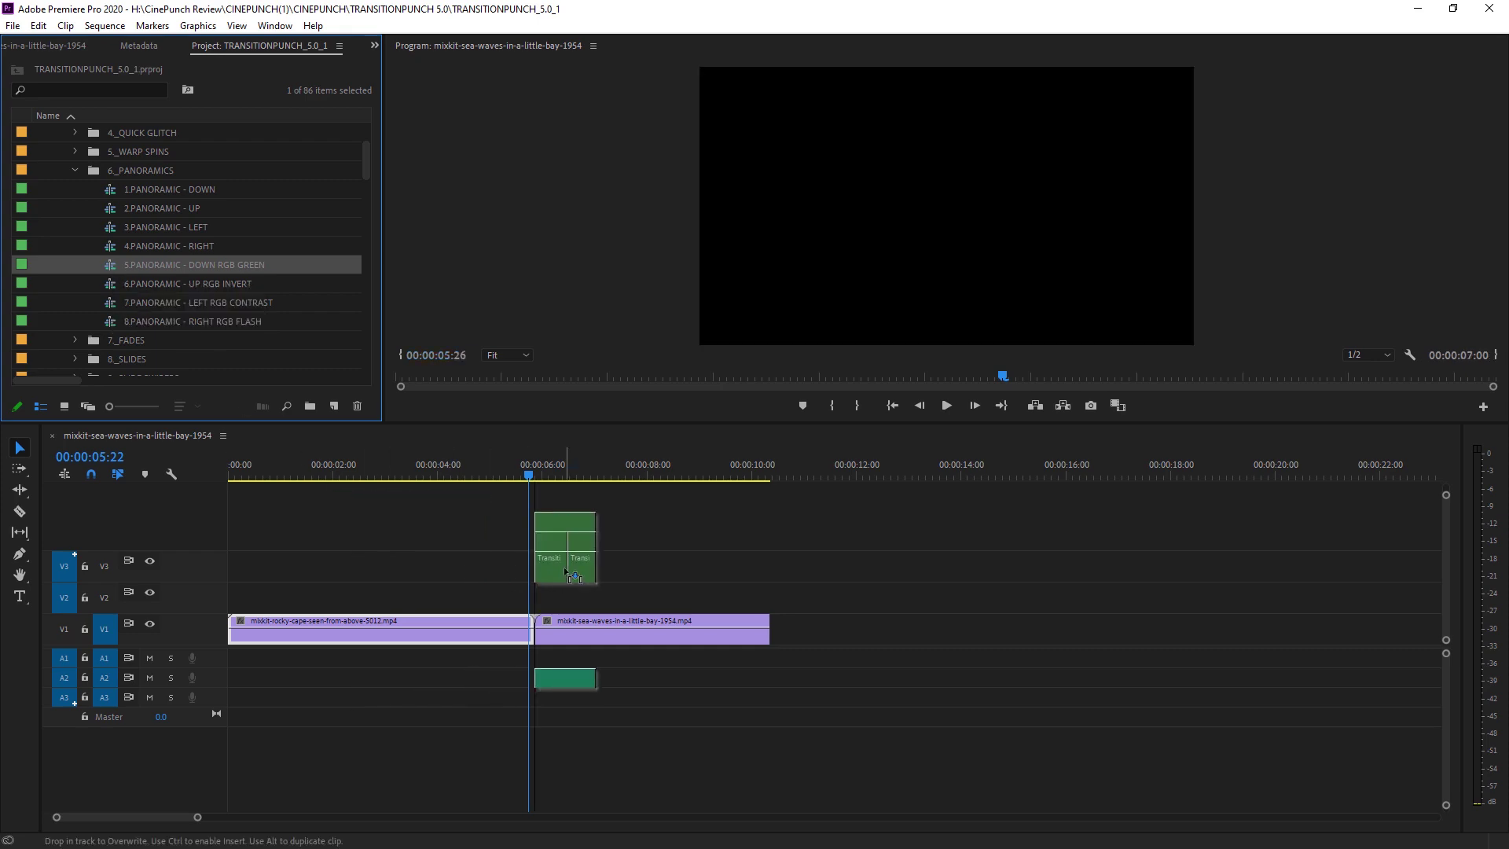
left_click_drag(566, 572, 533, 585)
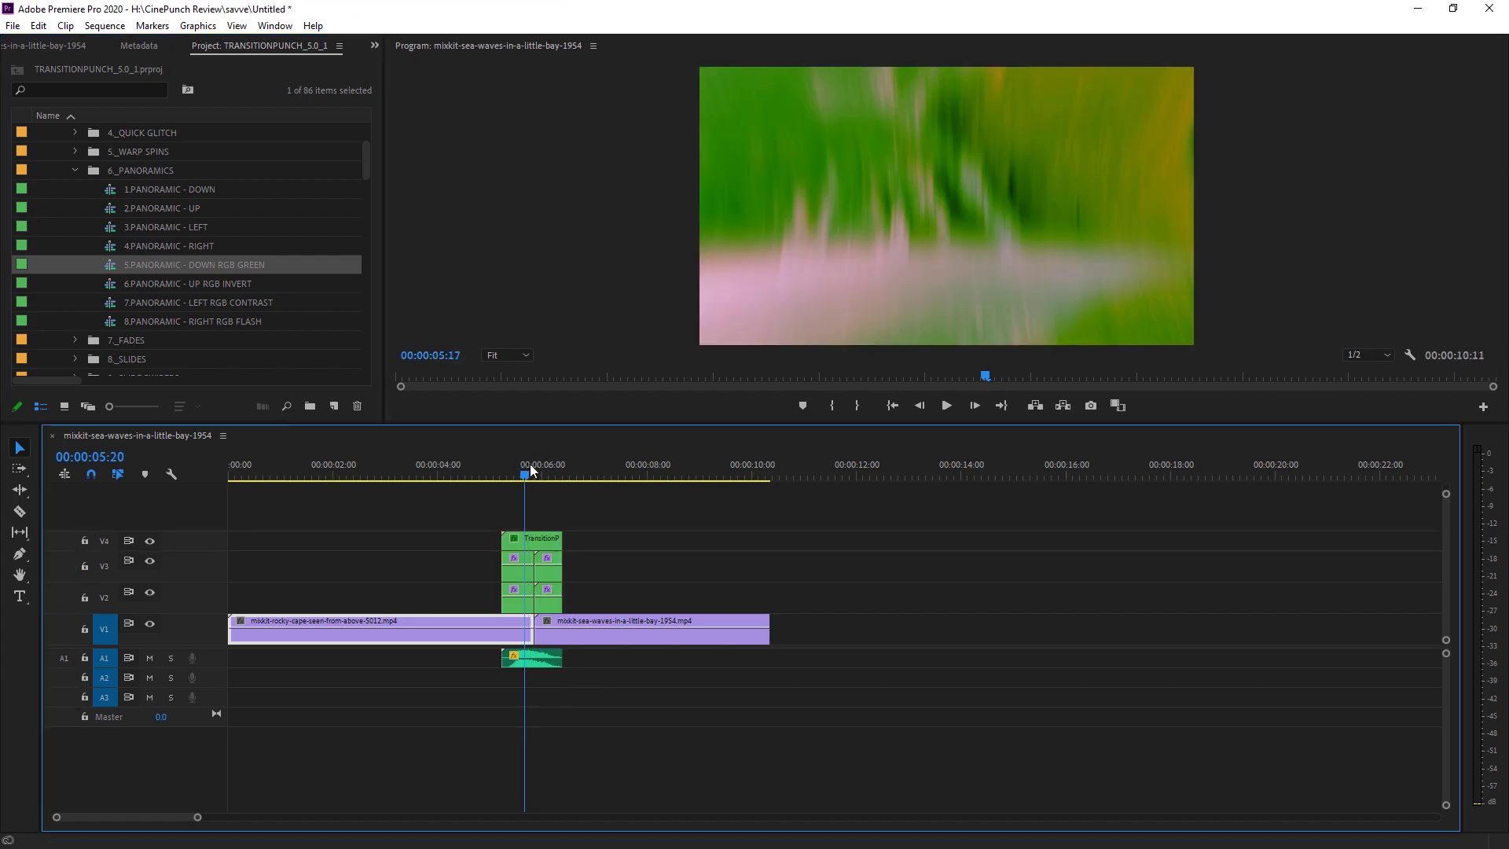
Preview the panoramic transition from just before the cut, then select its A1 sound clip
left_click_drag(531, 470, 459, 482)
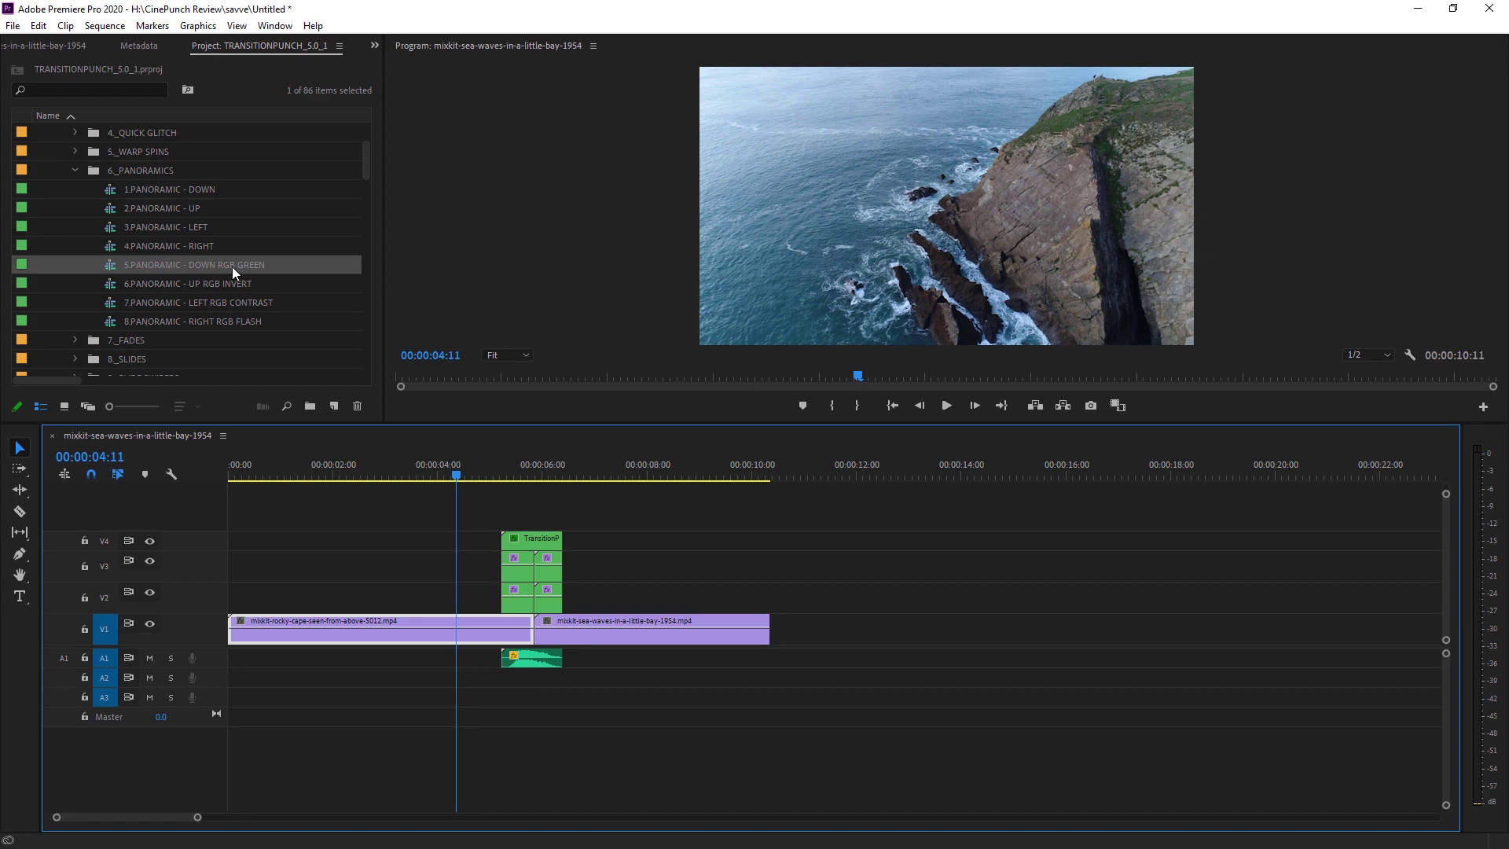
key("space")
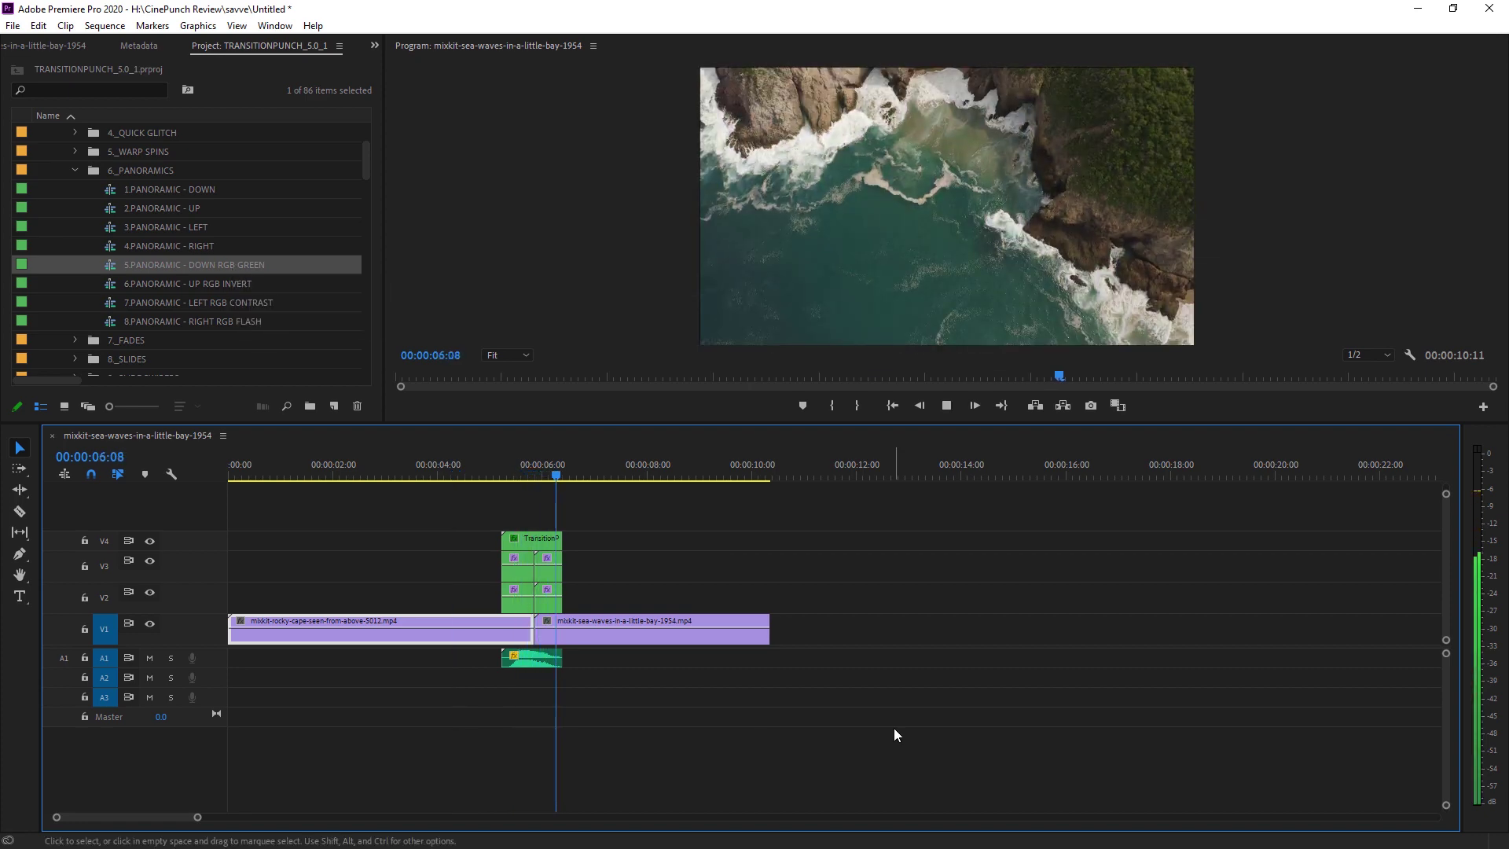
key("space")
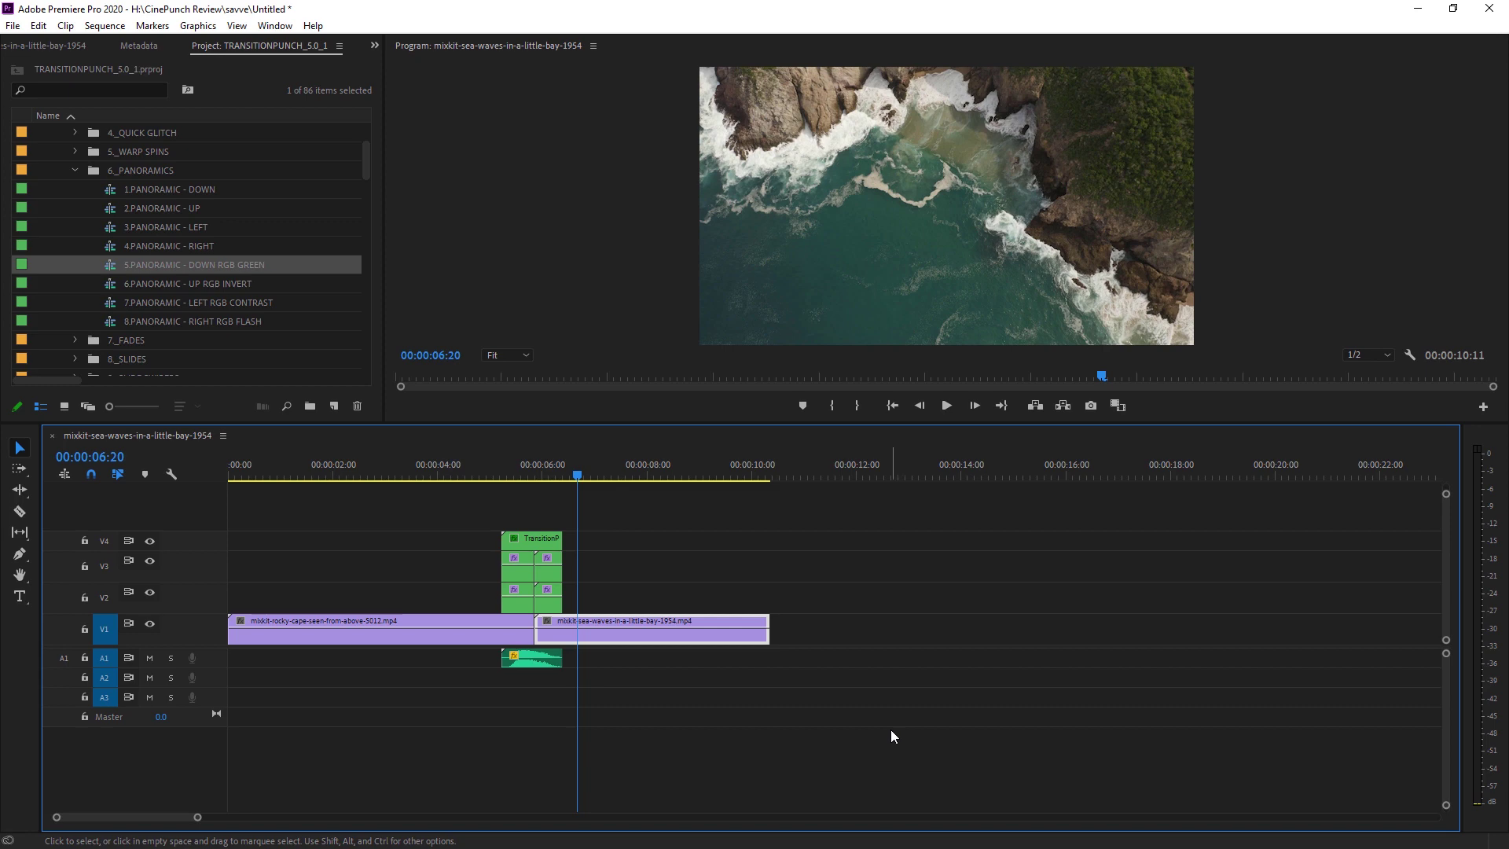
left_click(542, 666)
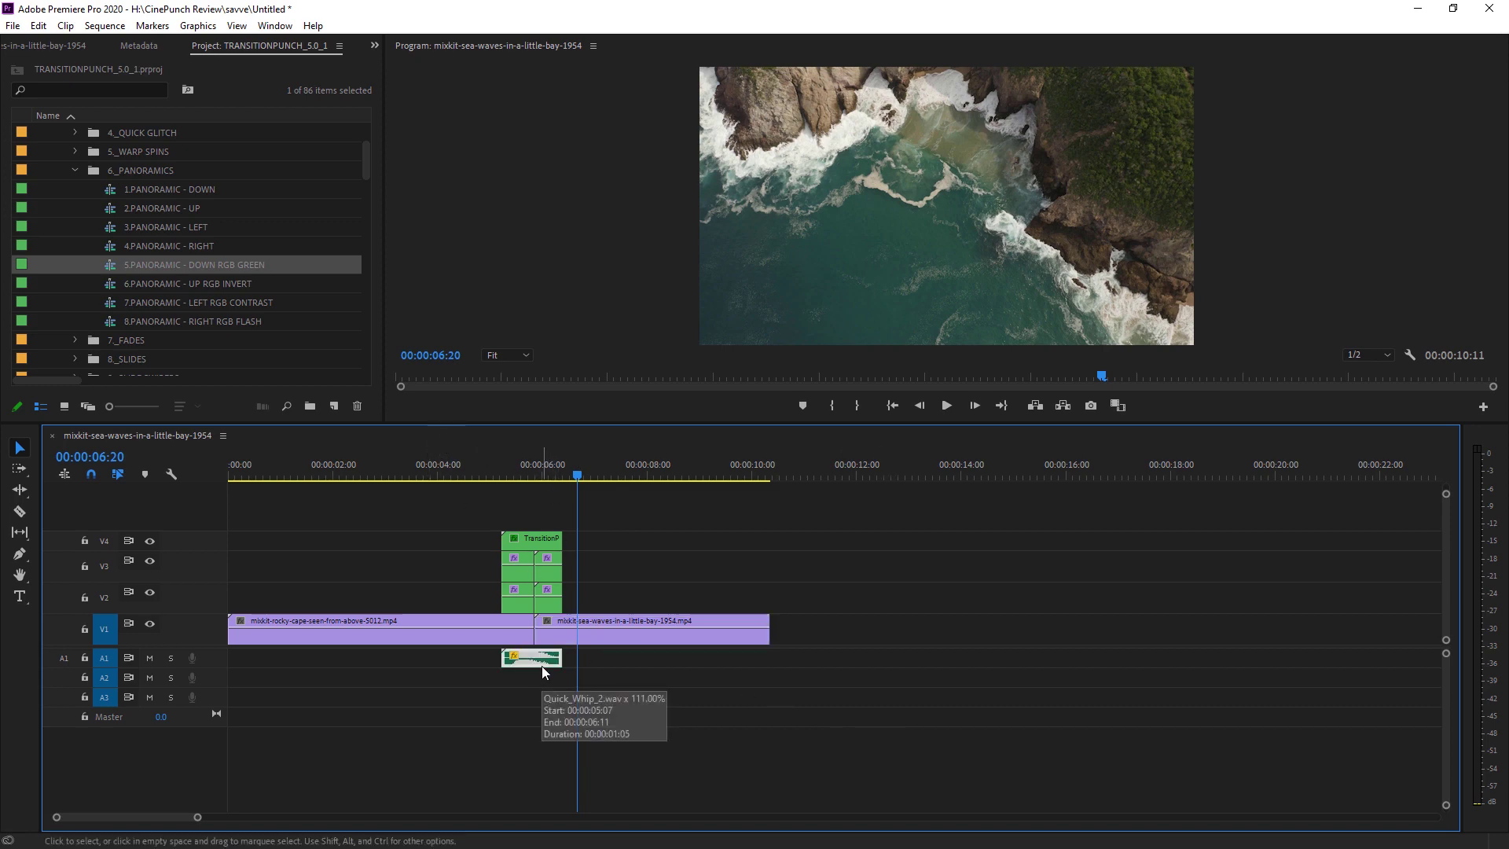
left_click_drag(488, 477, 490, 523)
Undo the panoramic transition and save the project
key("ctrl+z")
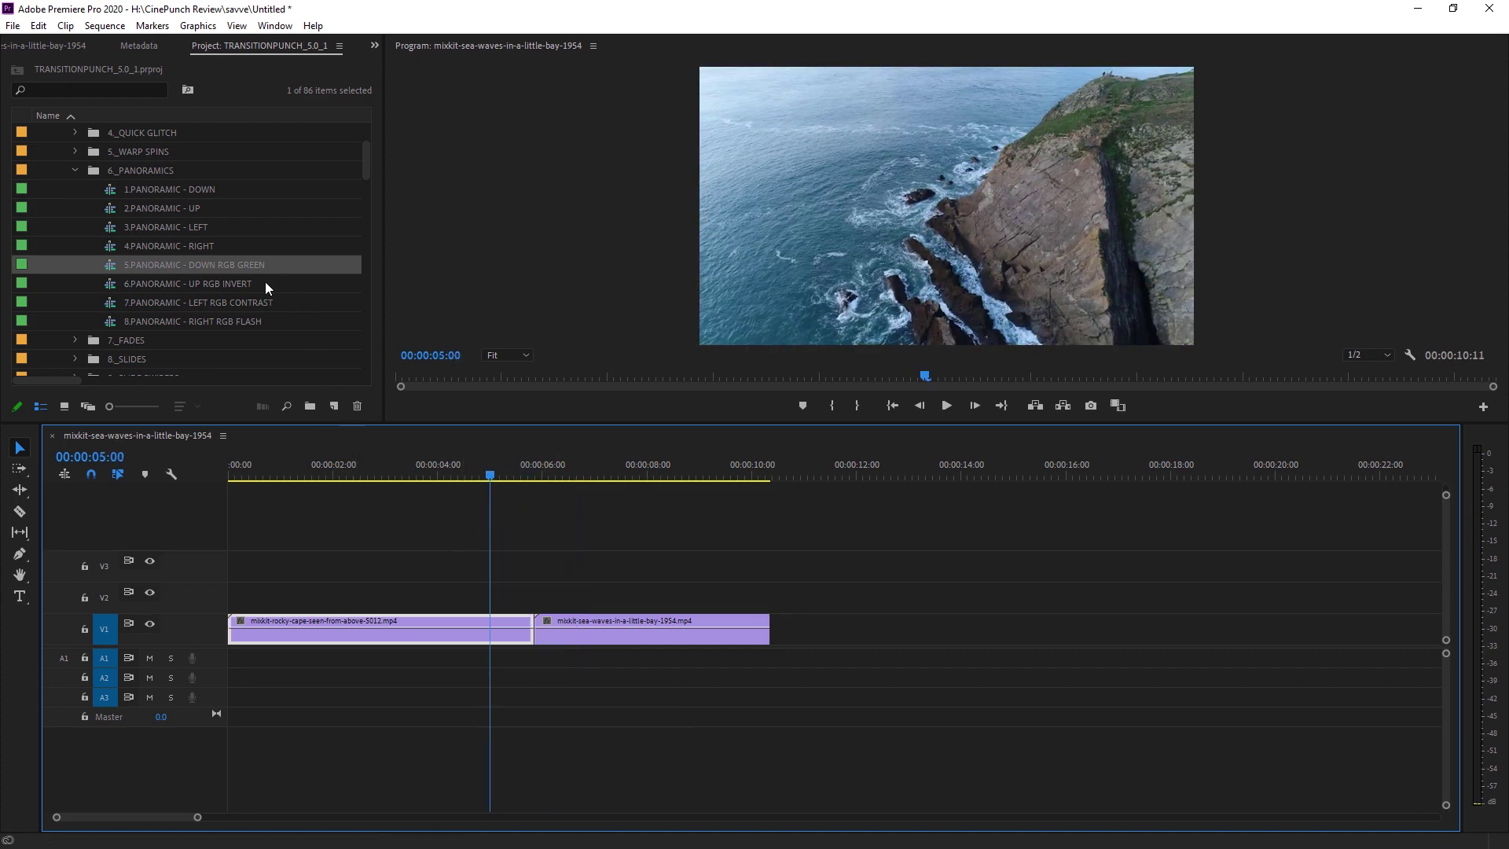
scroll(266, 282, "up", 2)
scroll(177, 299, "down", 3)
scroll(177, 294, "down", 5)
left_click(153, 265)
key("ctrl+s")
Place 3.PERSPECTIVE SPIN Zoom In from 18_PERSPECTIVE SPINS over the cut and preview it
left_click(73, 265)
scroll(172, 317, "down", 1)
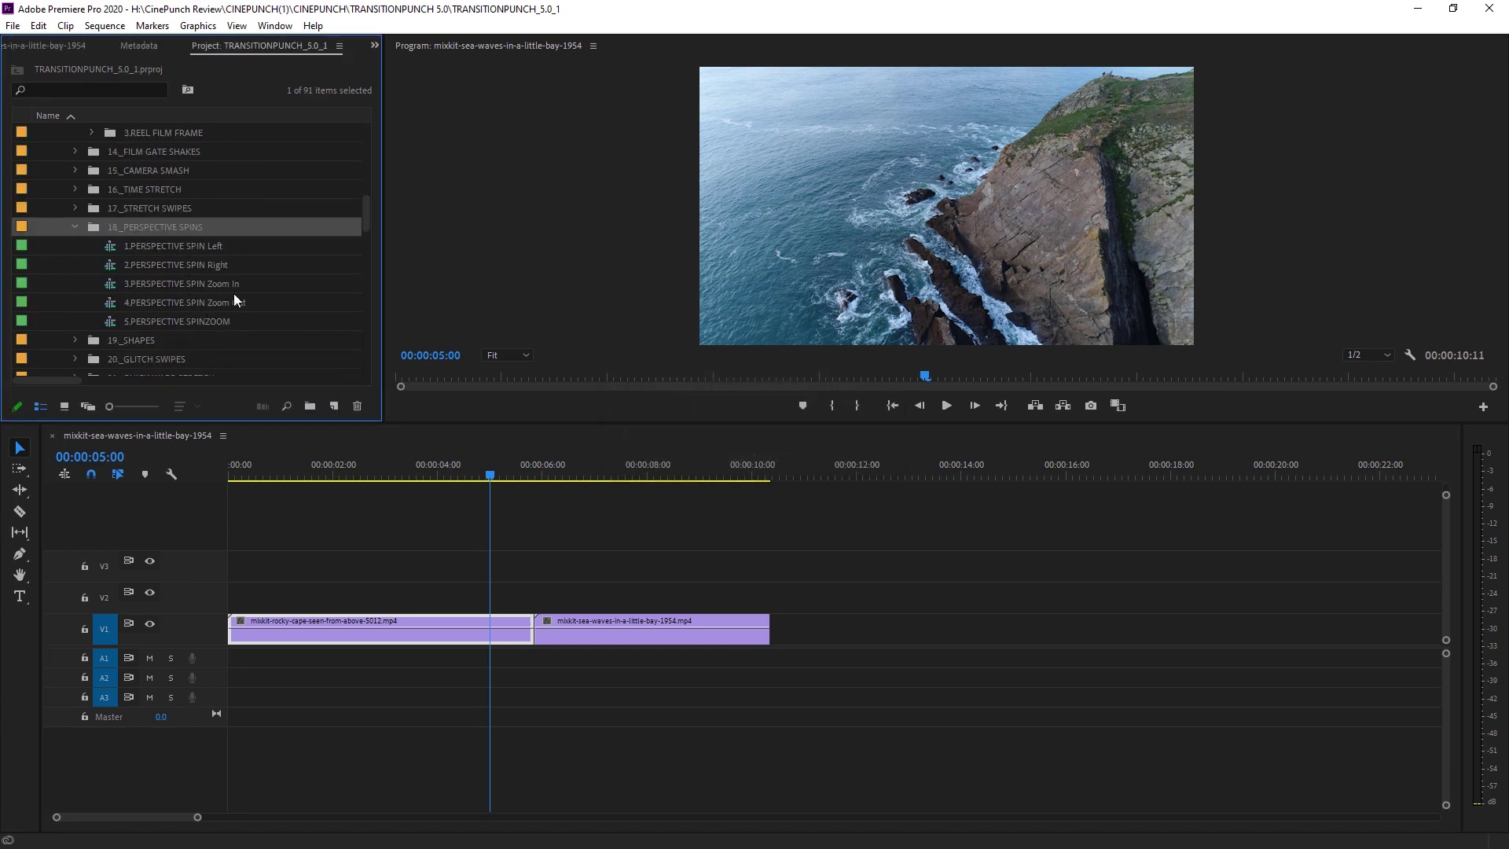
left_click(190, 281)
left_click_drag(122, 293, 542, 591)
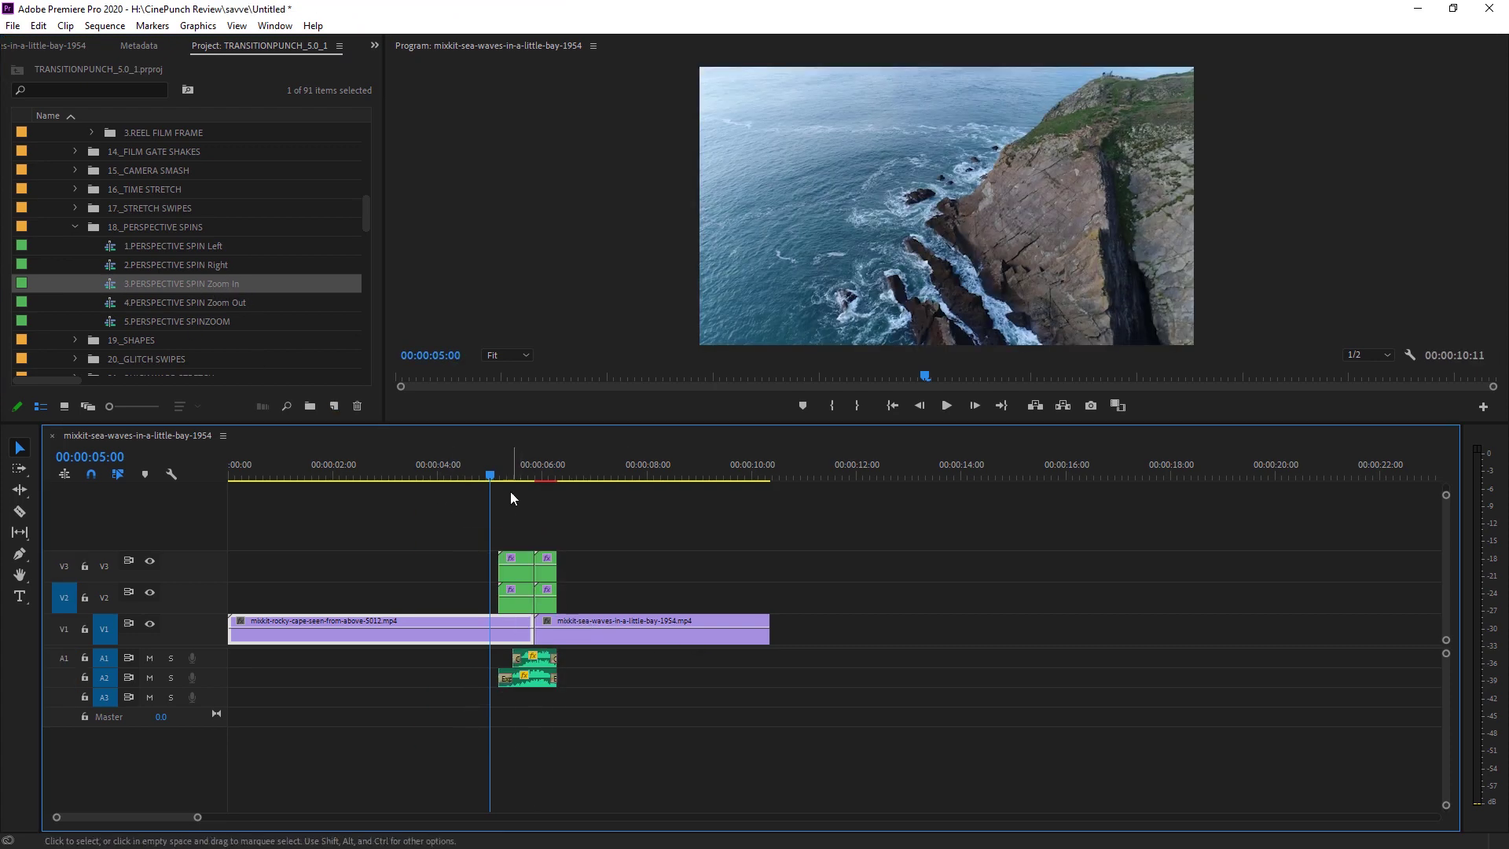
left_click(484, 471)
key("space")
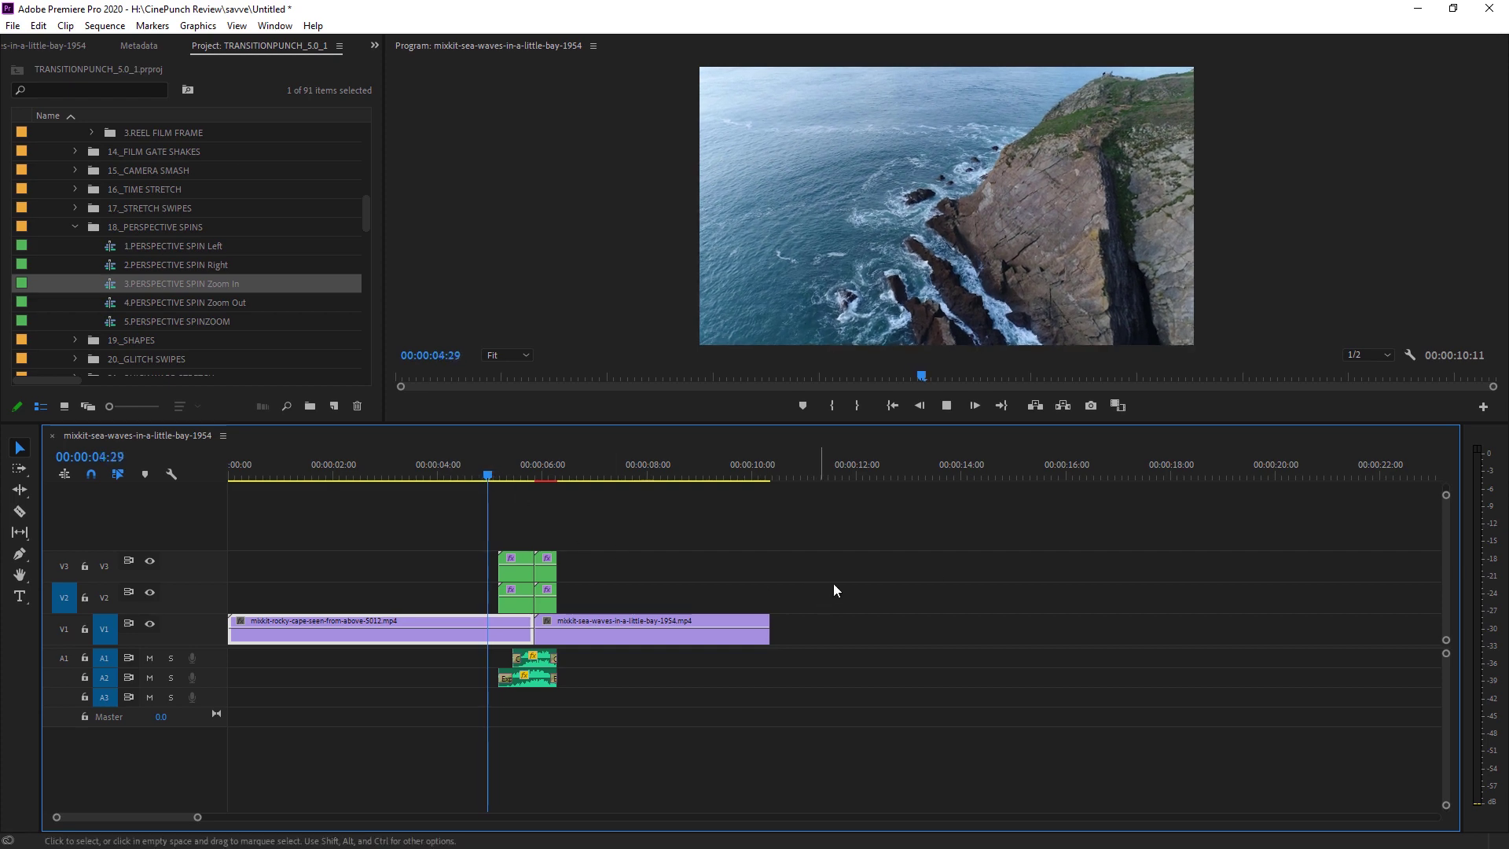
key("space")
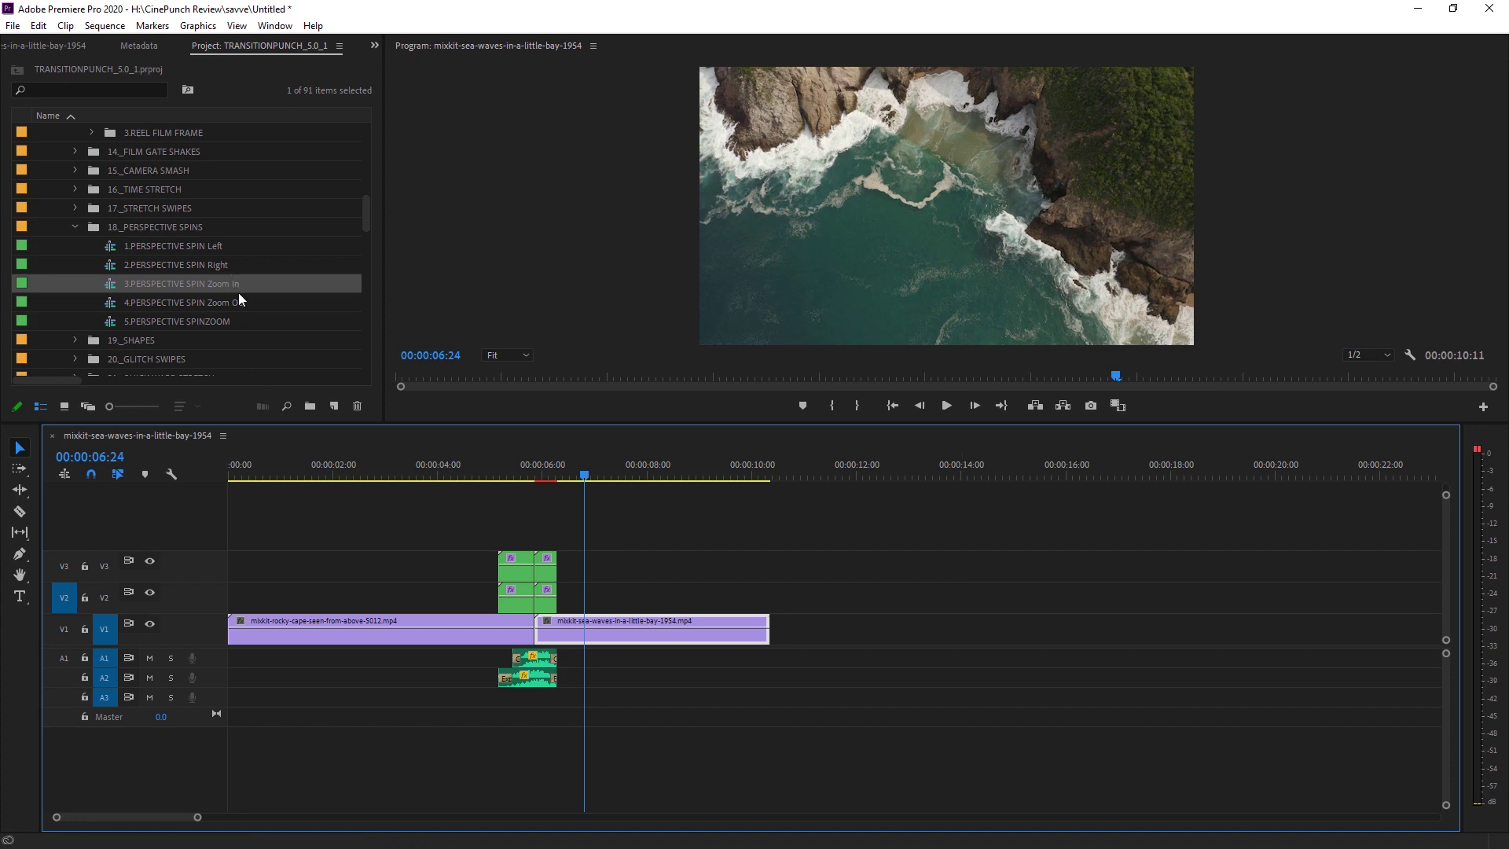
Open 11_SWIPE BOUNCE, pick 3.SWIPE BOUNCE UP, and delete the old transition clips on V2–V3
scroll(159, 237, "up", 4)
left_click(162, 245)
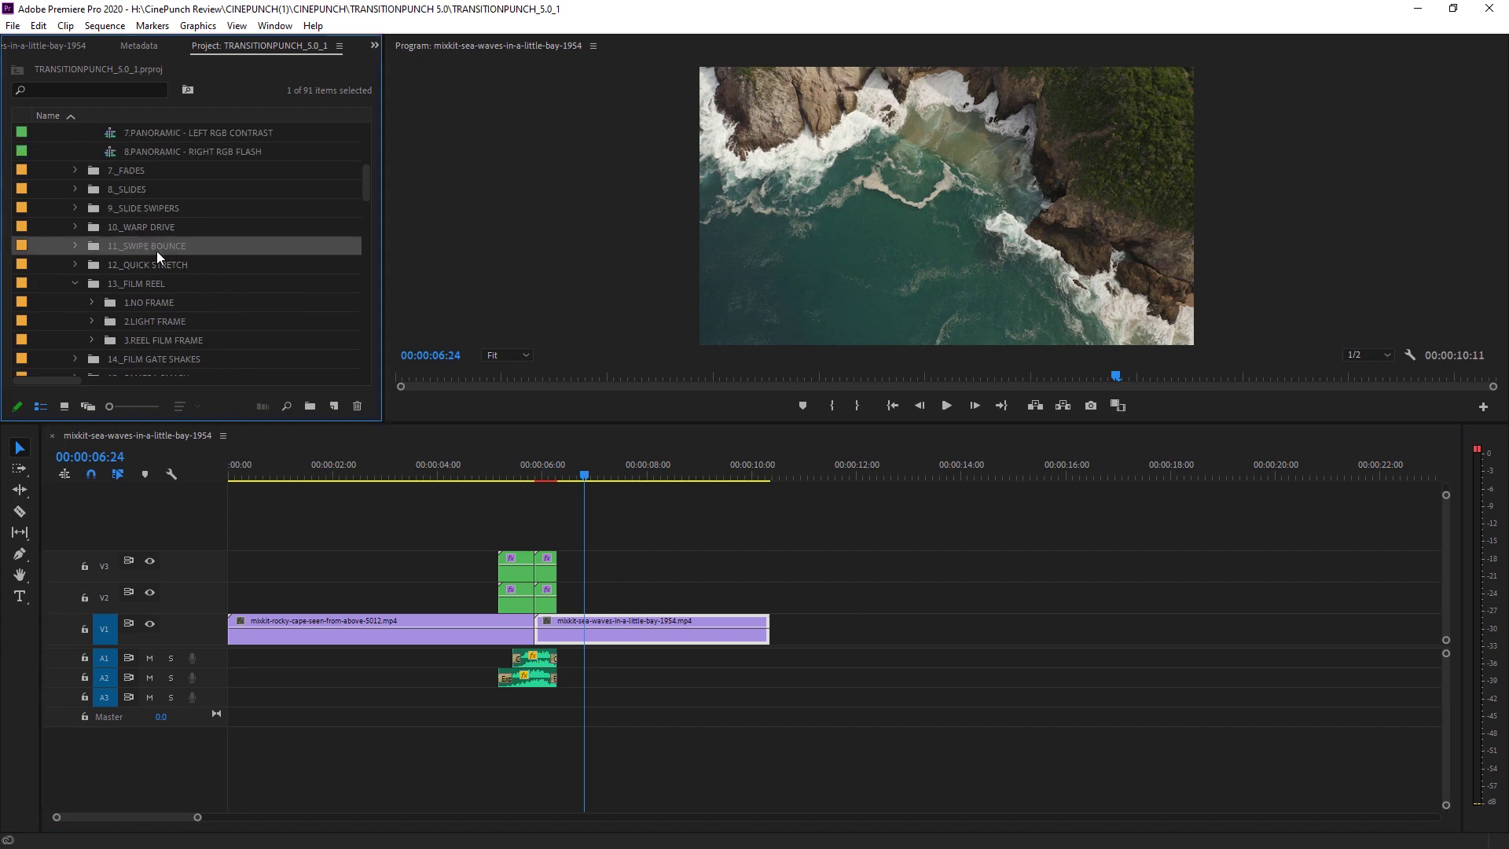
left_click(75, 246)
scroll(143, 281, "down", 1)
left_click(219, 250)
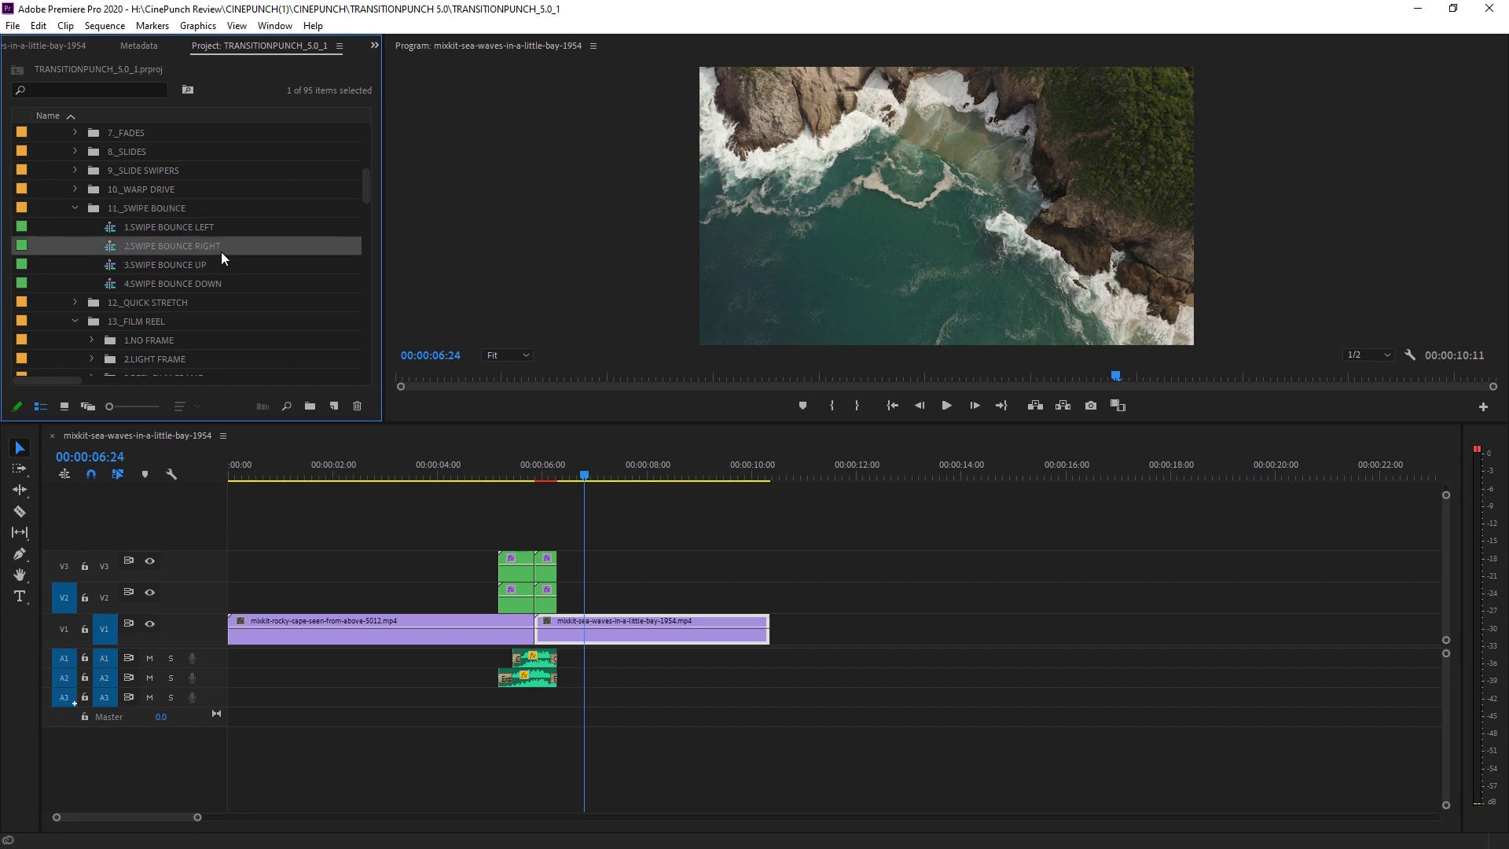
left_click(188, 265)
left_click_drag(454, 514, 515, 690)
key("Delete")
key("Delete")
Place 3.SWIPE BOUNCE UP on V3 over the cut, preview it, and park the playhead at 00:00:05:19
left_click_drag(256, 267, 546, 583)
left_click_drag(551, 474, 489, 474)
key("space")
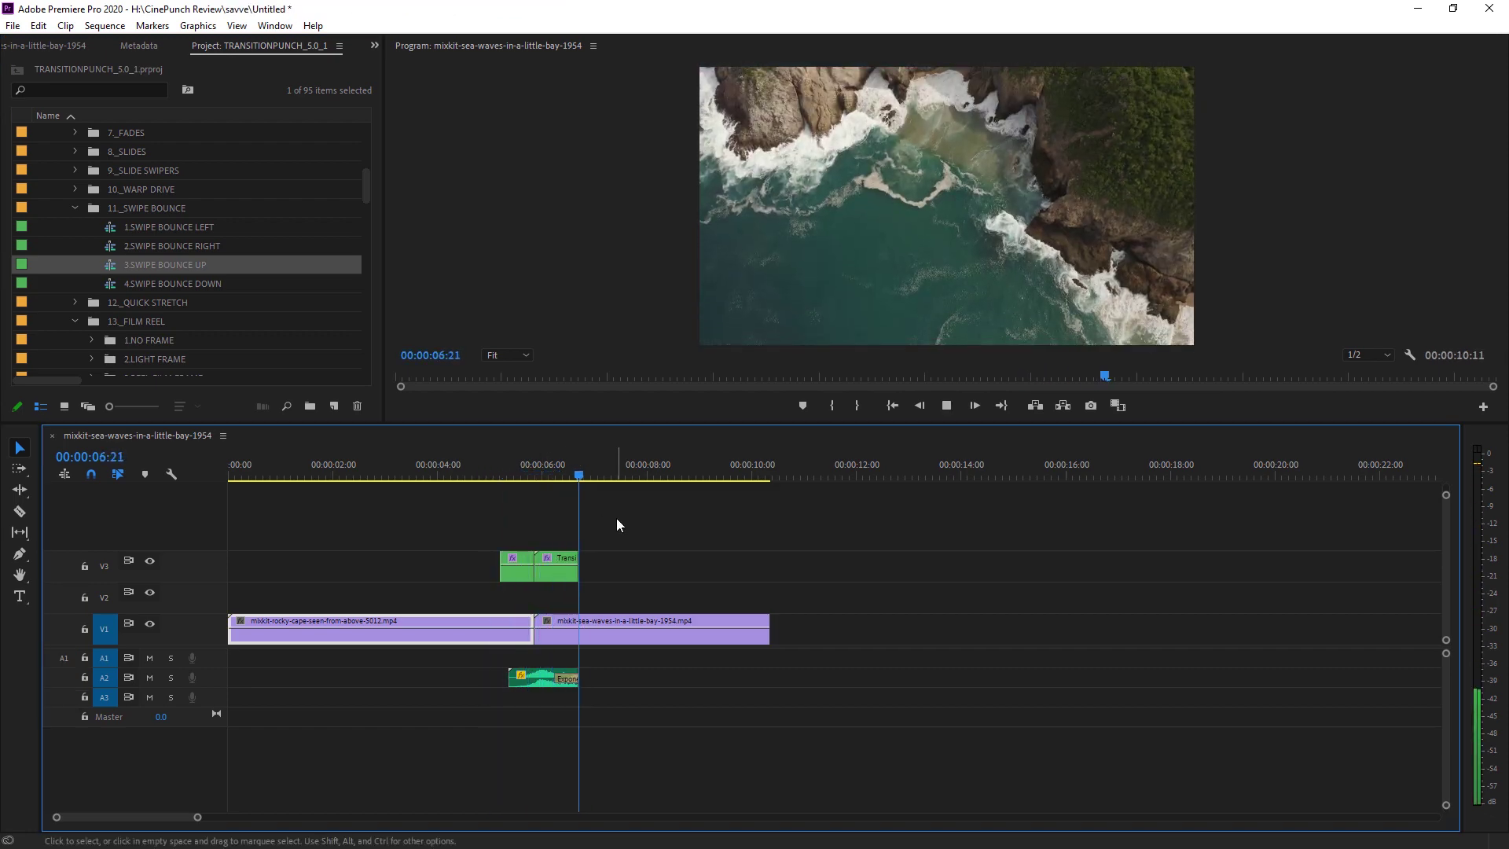
key("space")
left_click_drag(590, 474, 524, 477)
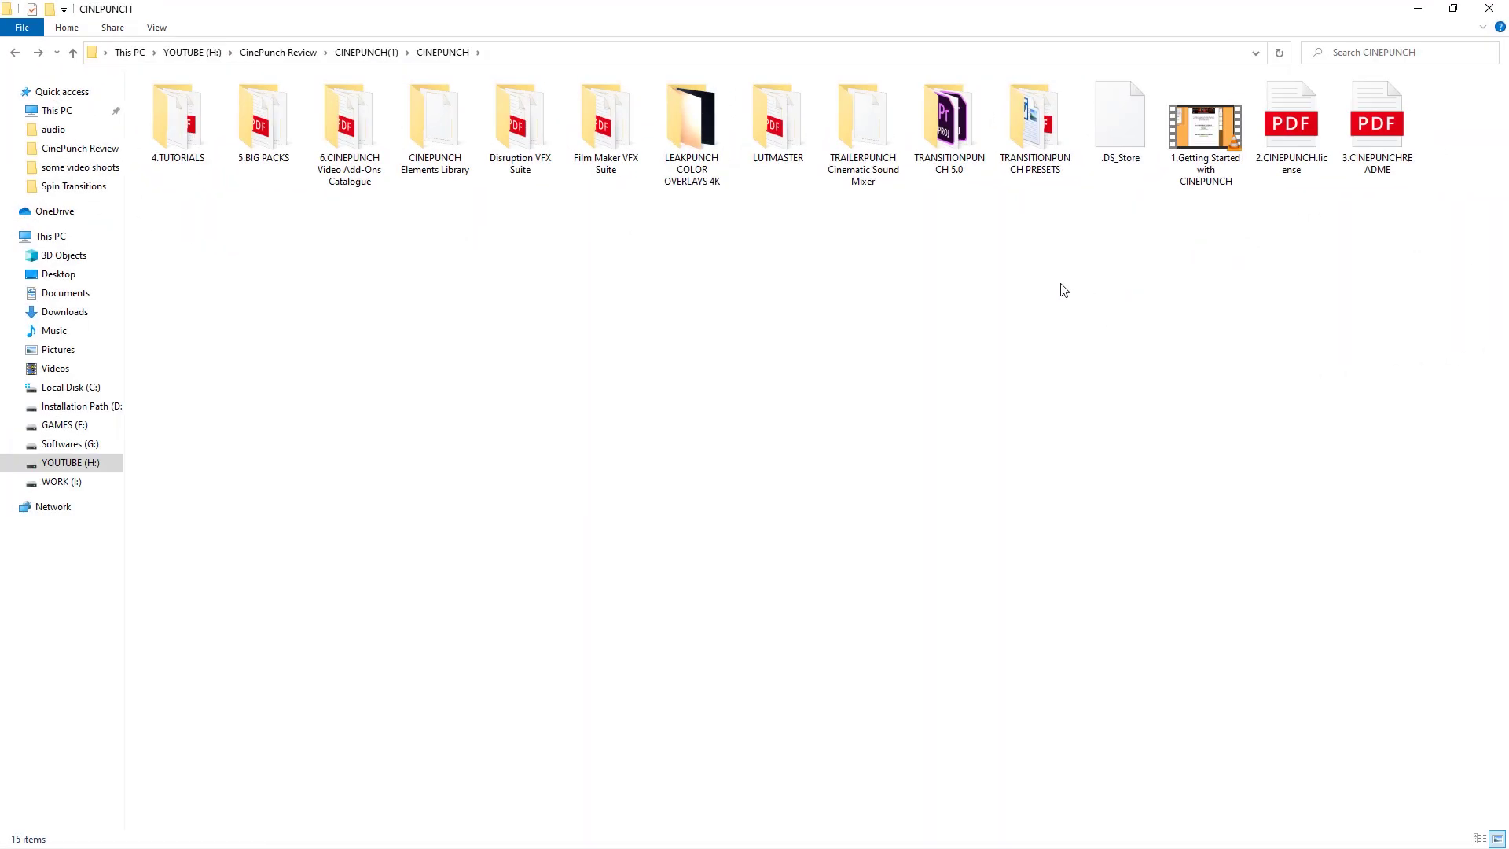
Locate TRANSITIONPUNCH.V5 in TRANSITIONPUNCH PRESETS > INSTALL, then switch back to Premiere Pro
double_click(1020, 157)
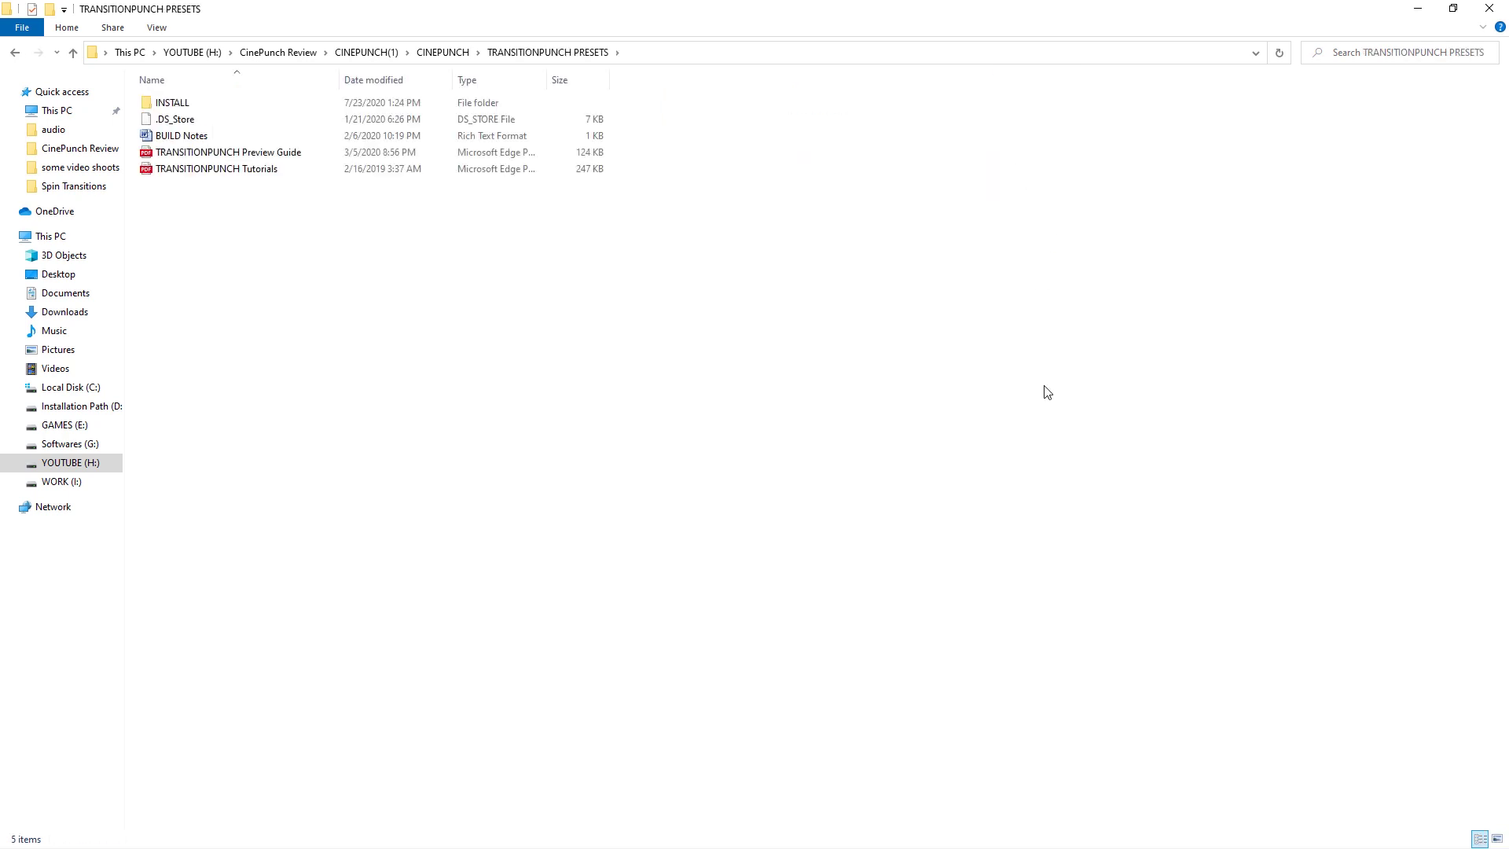
double_click(197, 104)
left_click(196, 121)
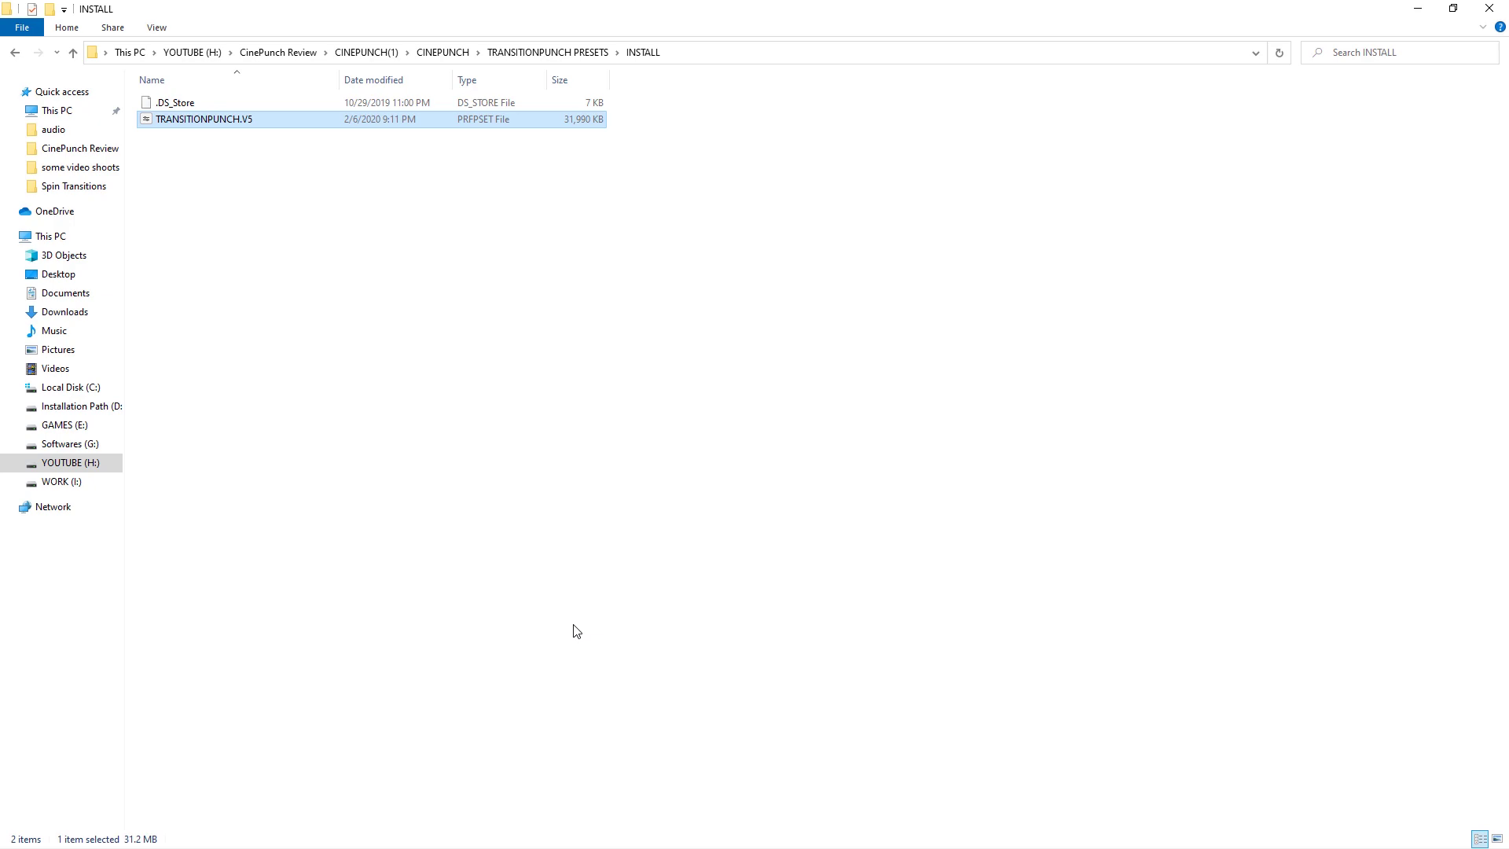
key("super")
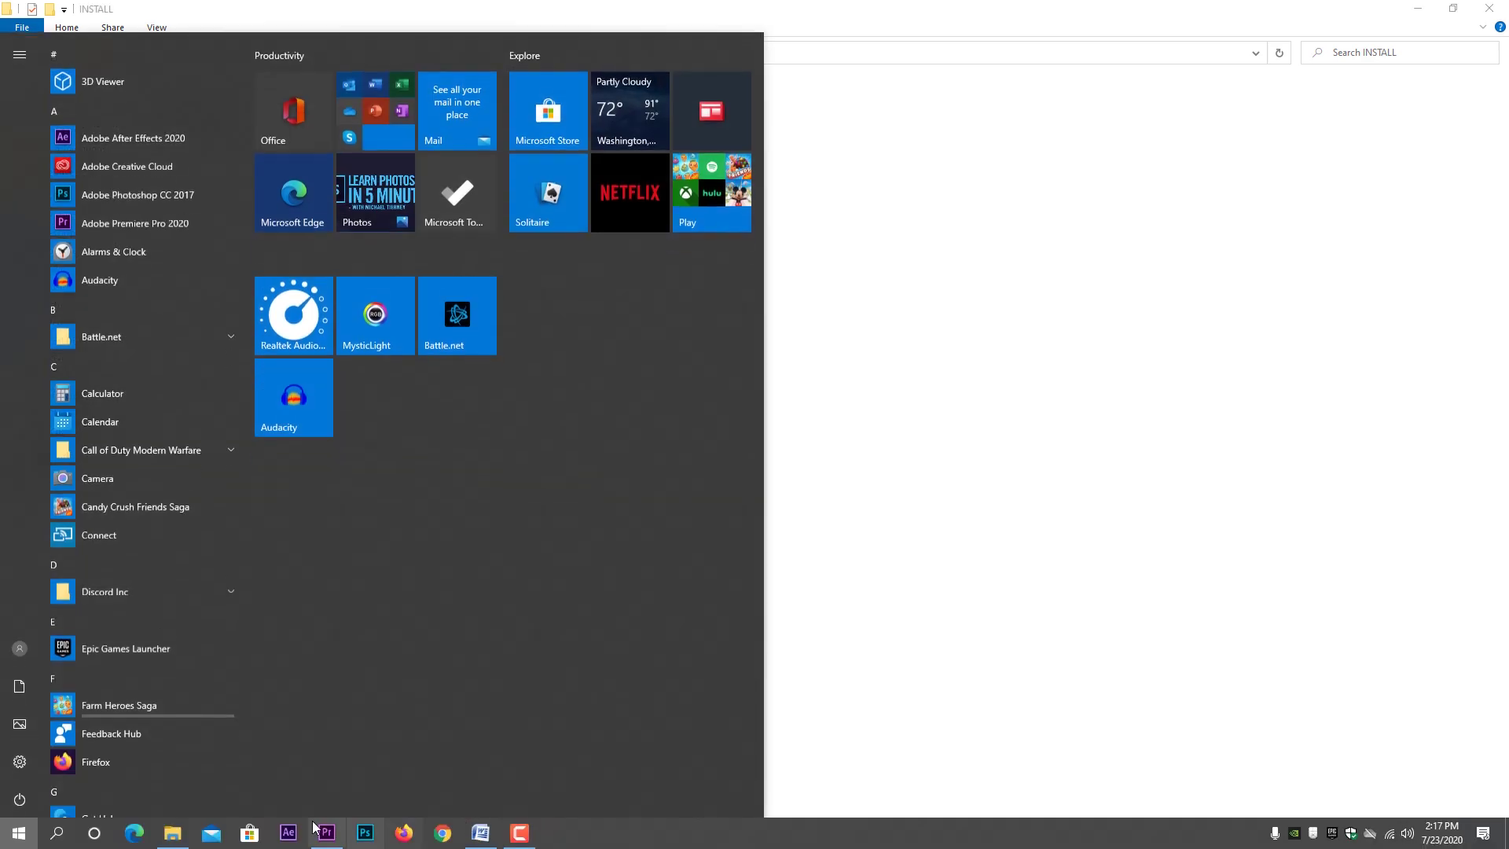
left_click(330, 835)
Import the TRANSITIONPUNCH.V5 file into the Effects panel's Presets folder via Import Presets
left_click(310, 52)
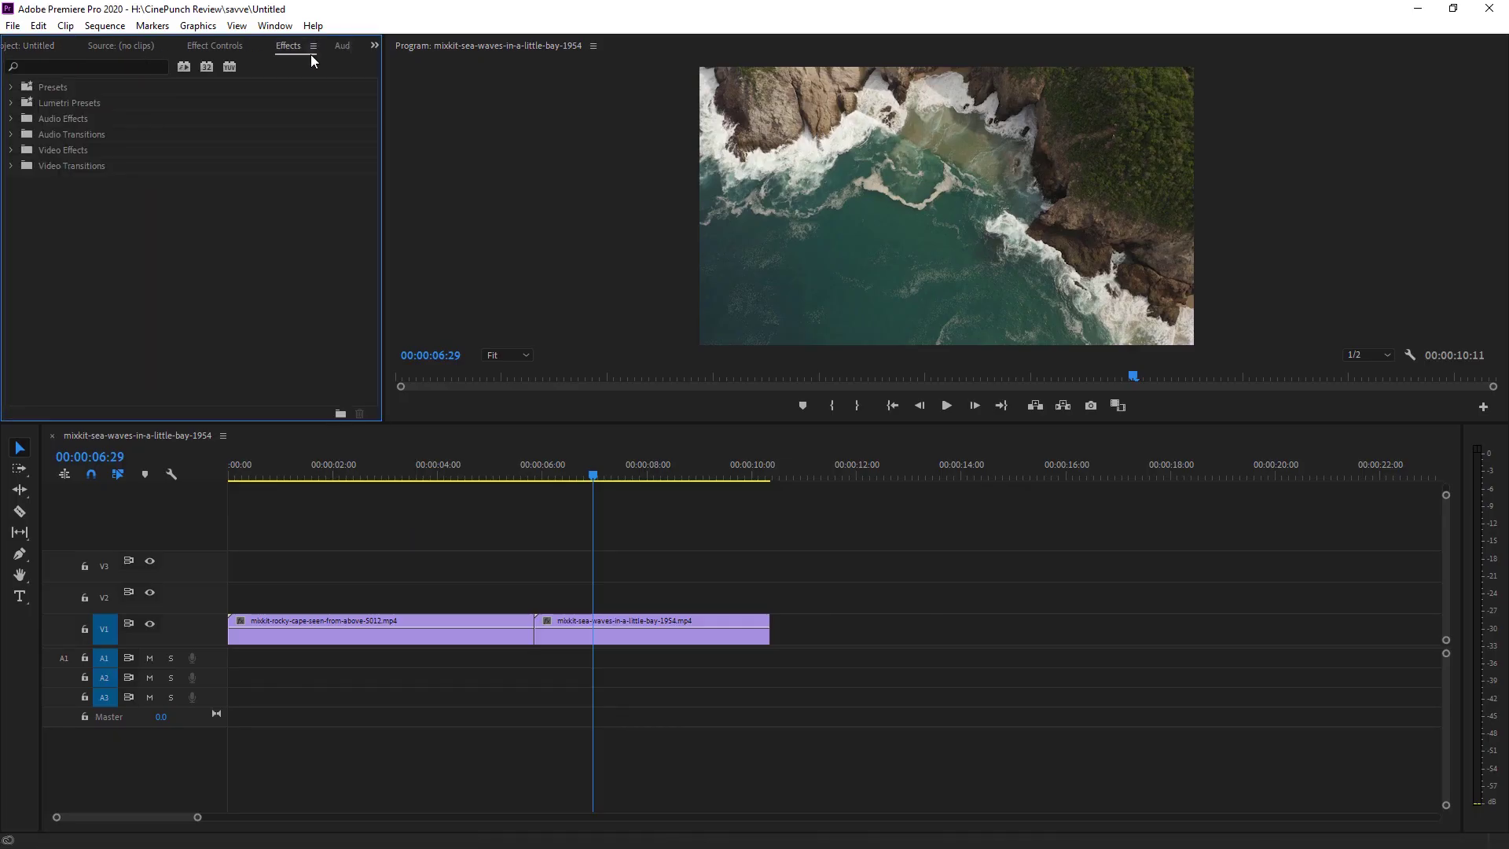
double_click(48, 88)
right_click(257, 135)
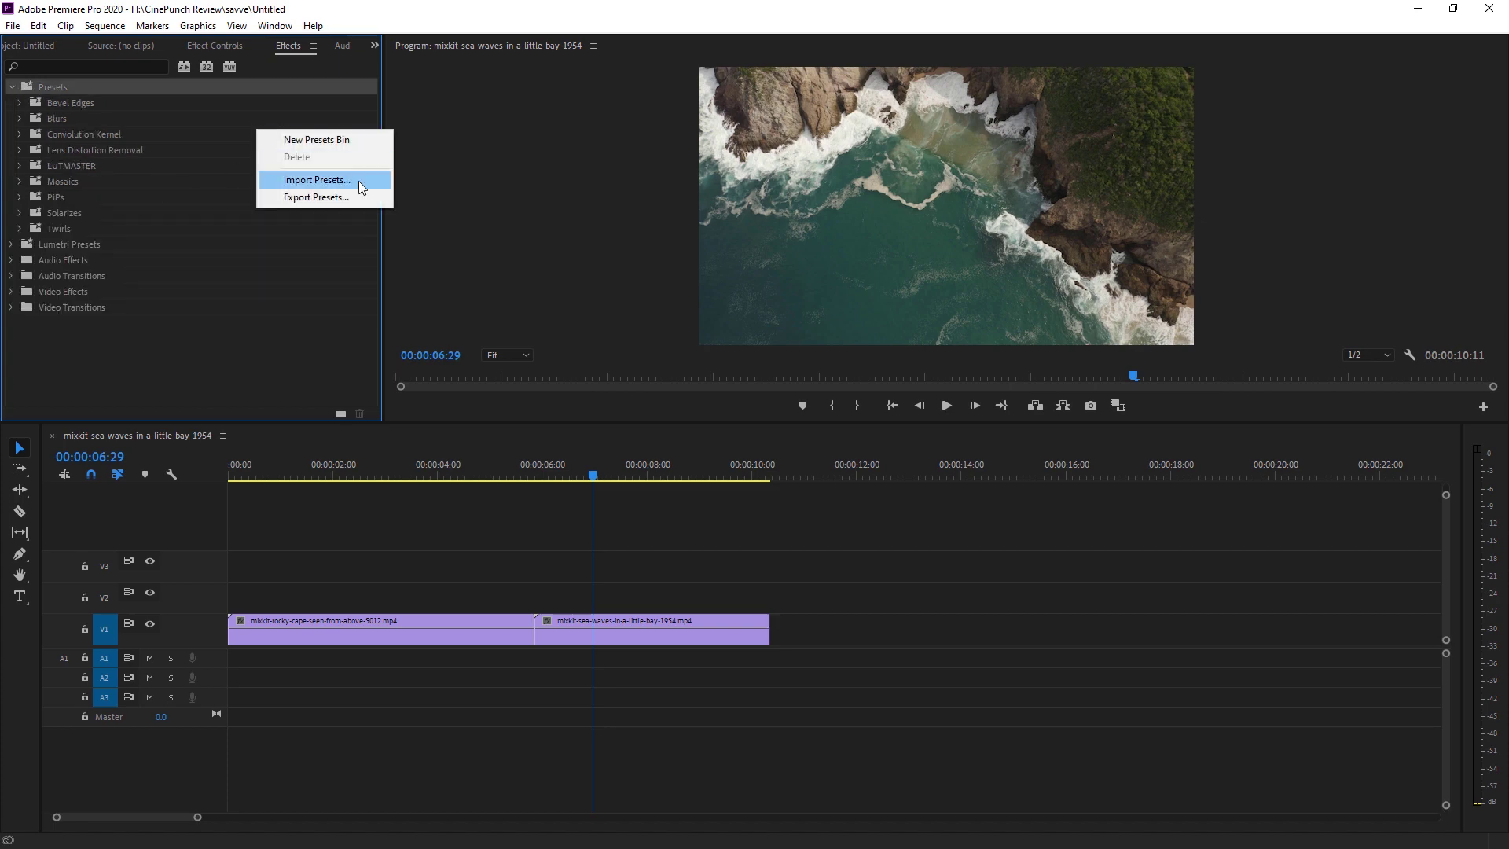
left_click(353, 185)
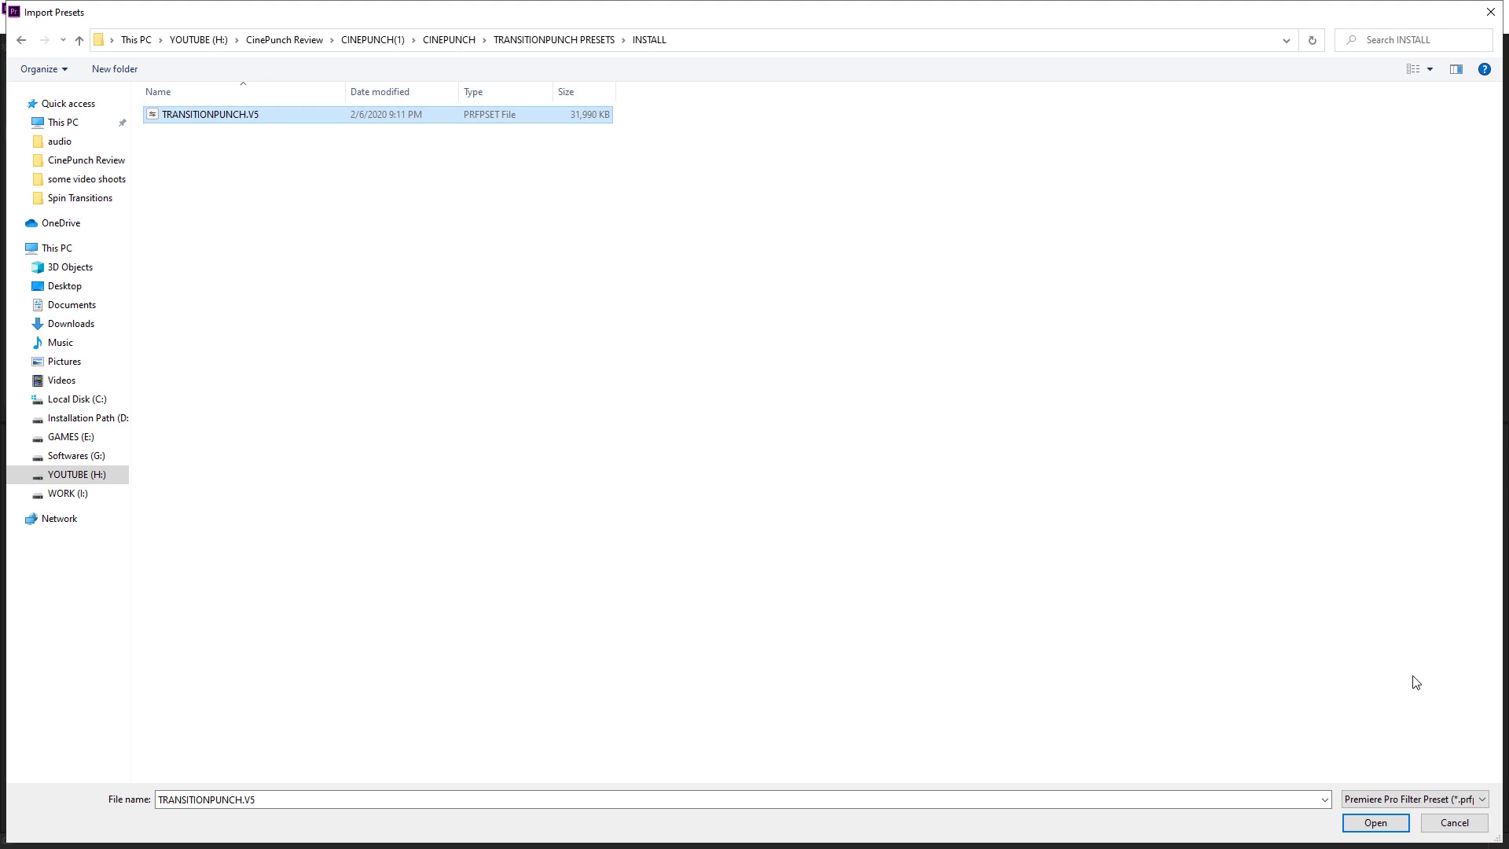
left_click(1397, 825)
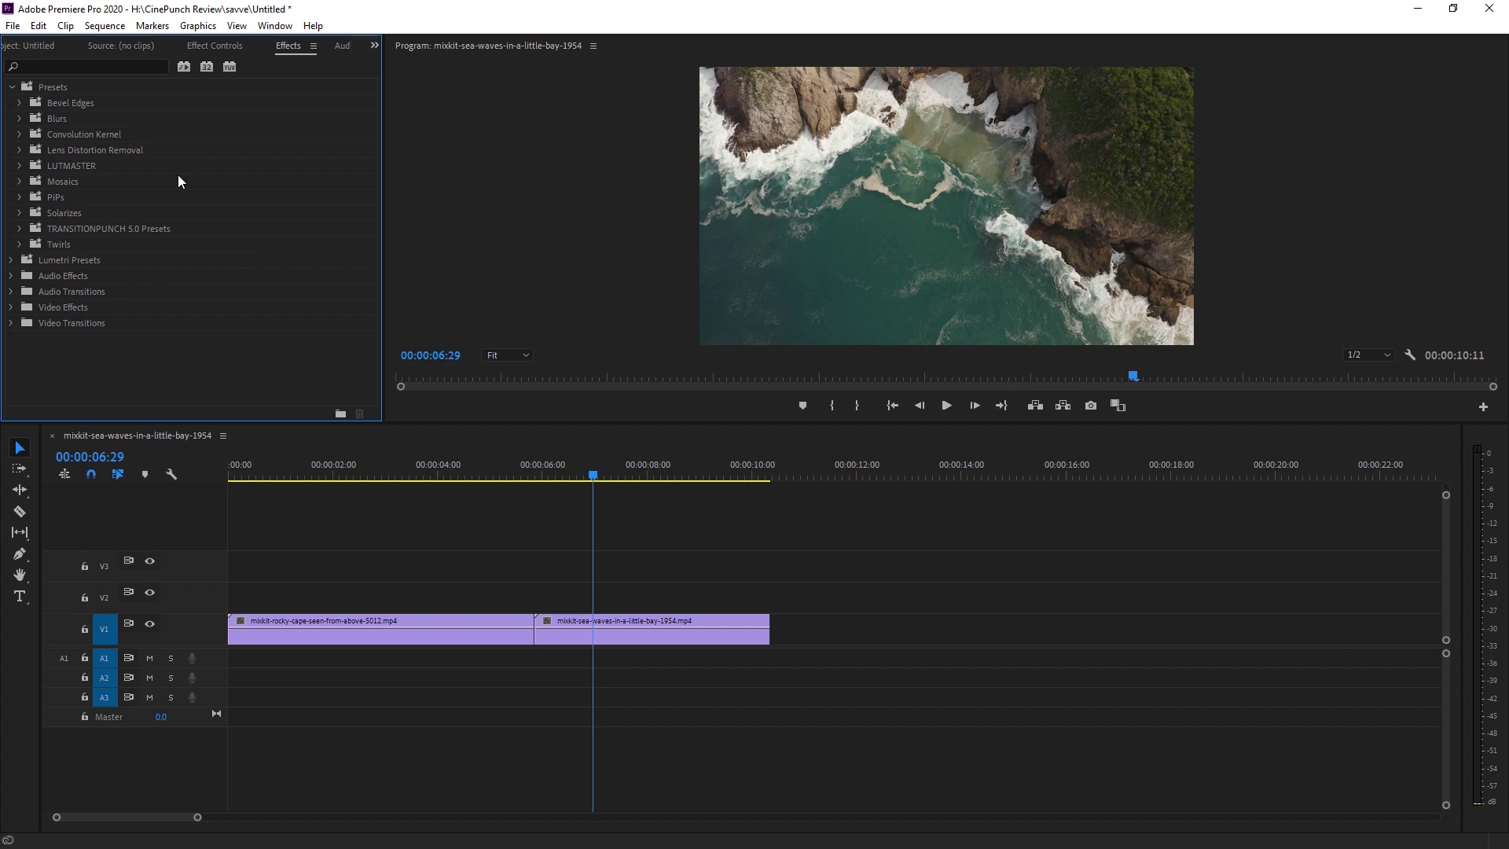
Expand the new TRANSITIONPUNCH 5.0 Presets bin in the Effects panel
left_click(145, 228)
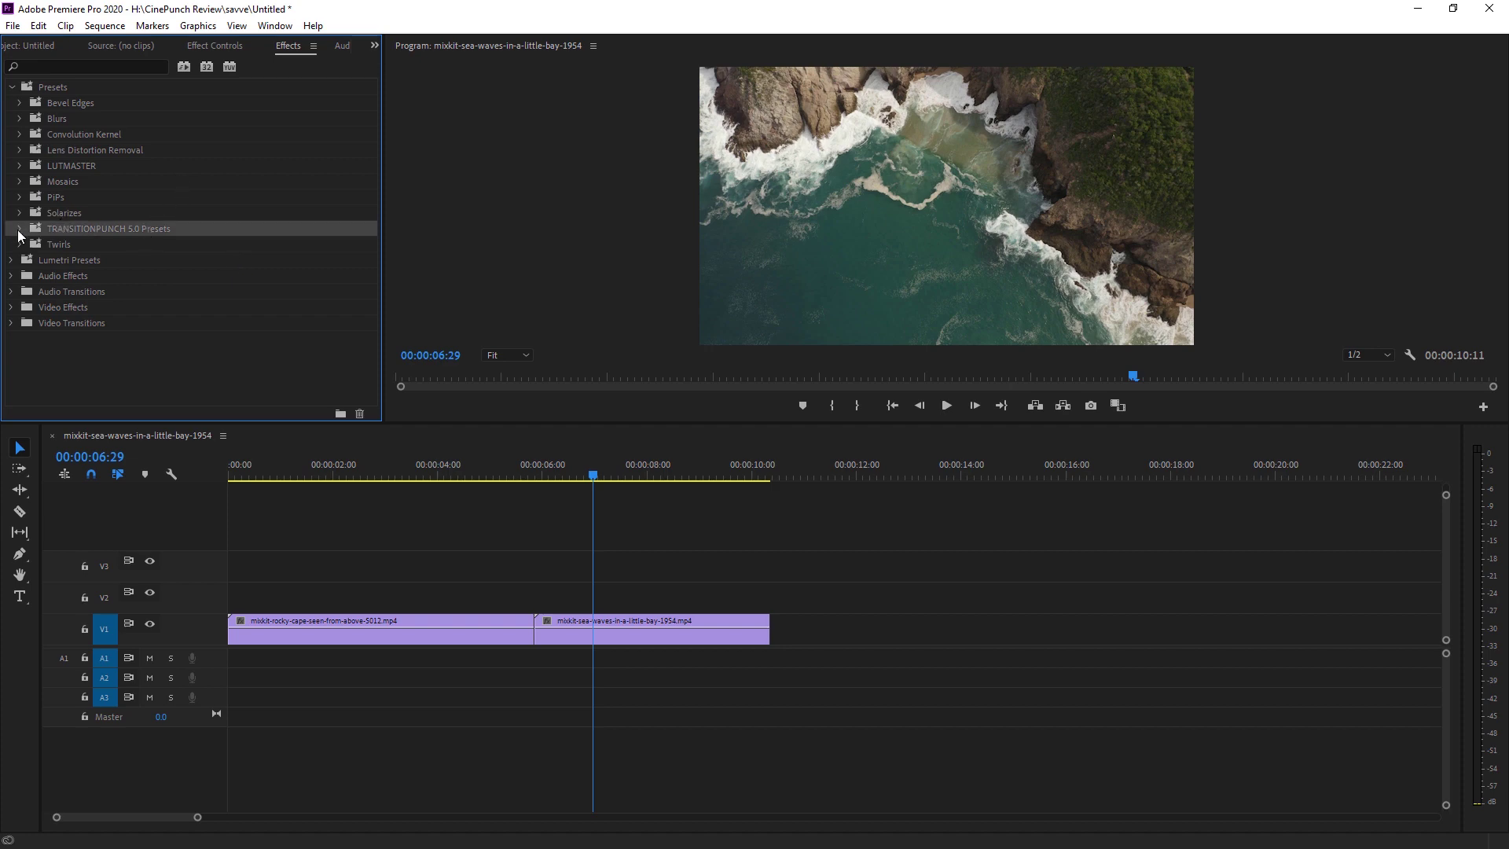
left_click(25, 230)
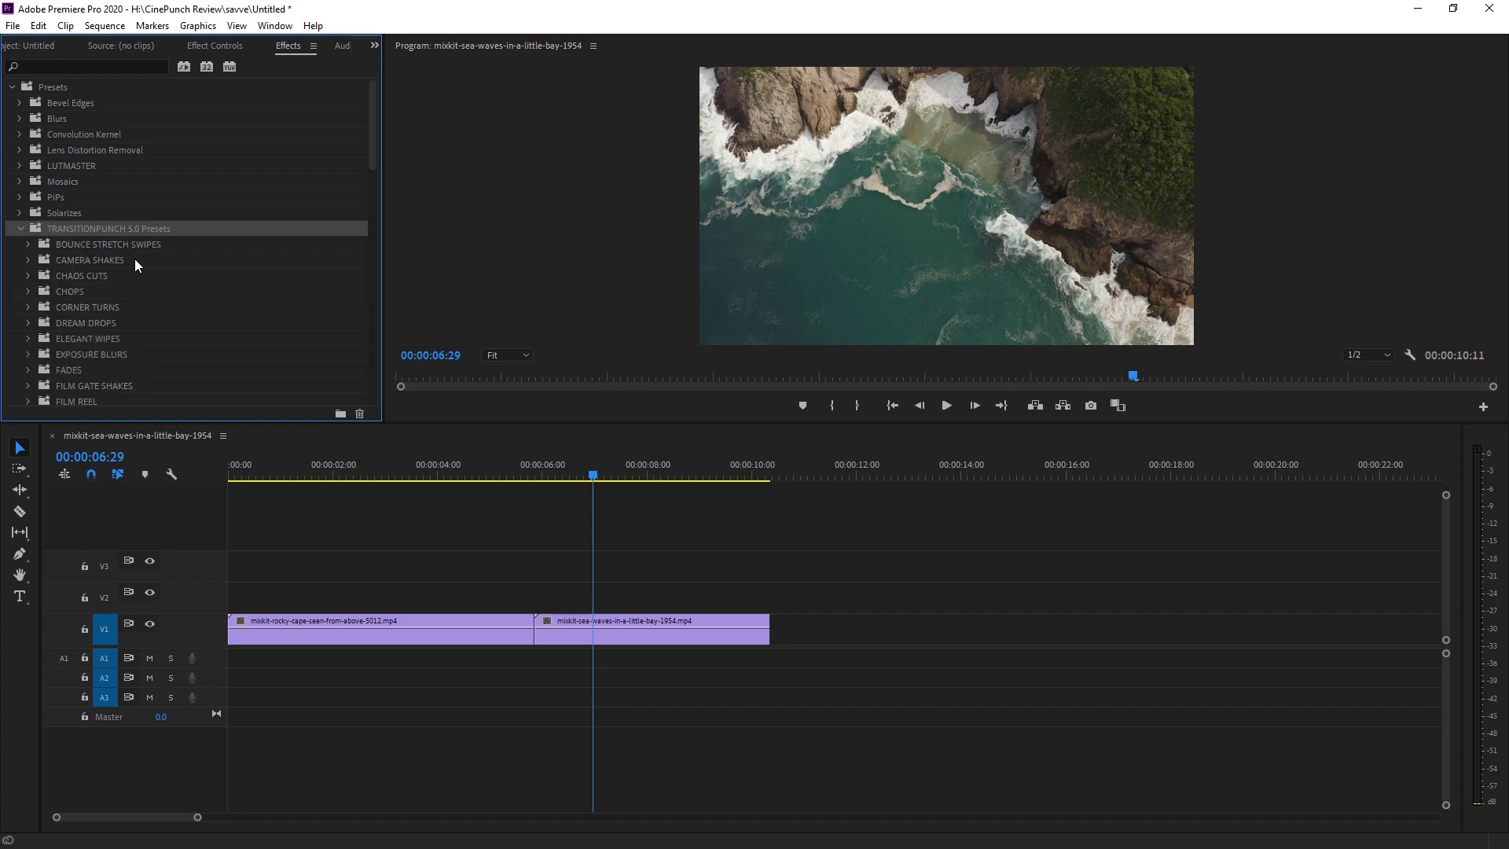
scroll(134, 258, "down", 1)
left_click(91, 263)
Expand the GLITCHES folder and its GLITCH SWIPES group to list the presets
scroll(63, 270, "down", 2)
scroll(63, 270, "up", 1)
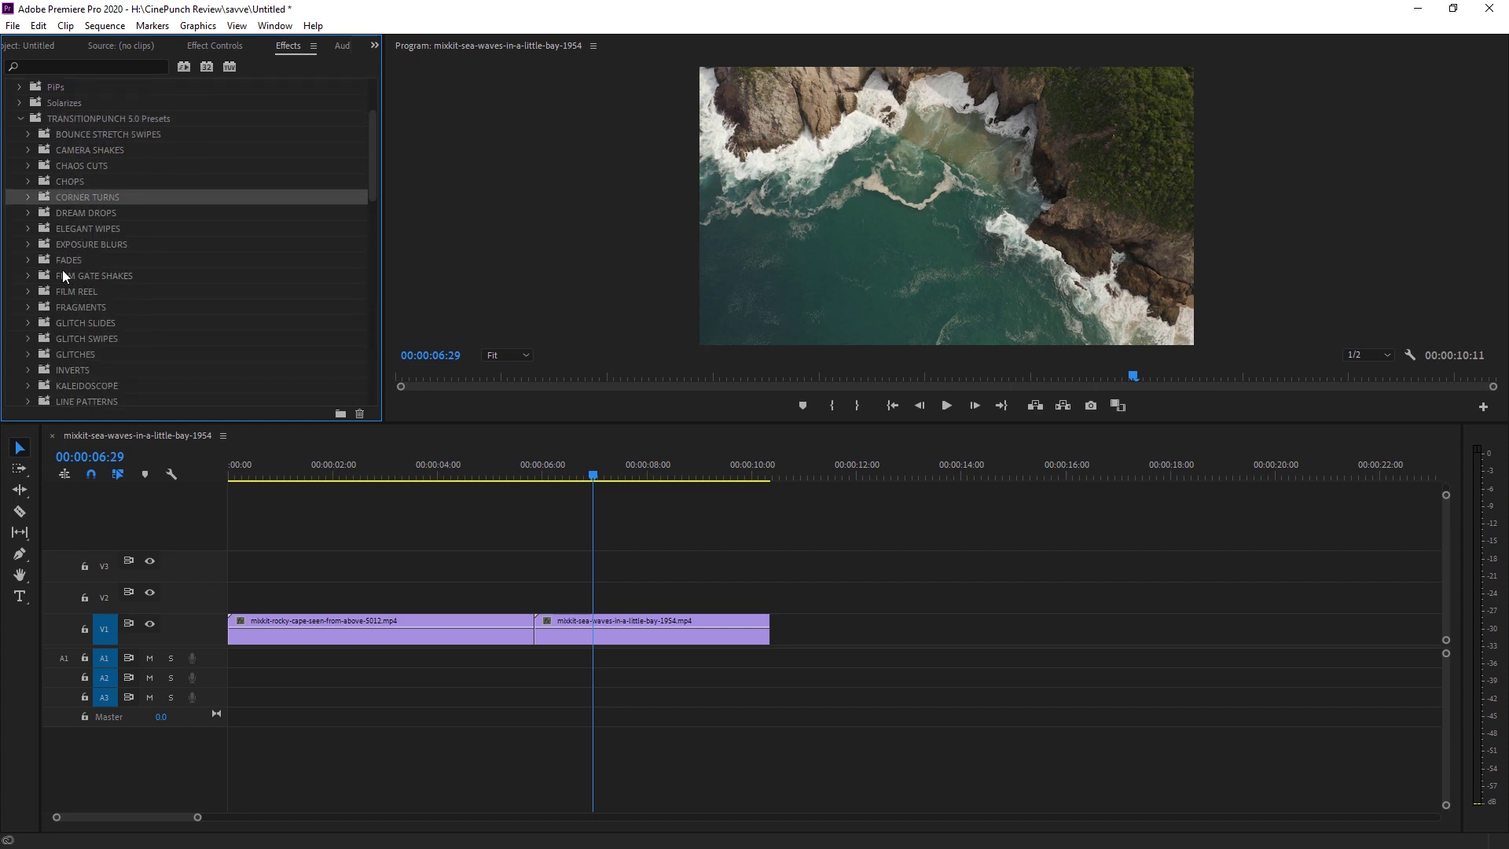
scroll(63, 270, "down", 6)
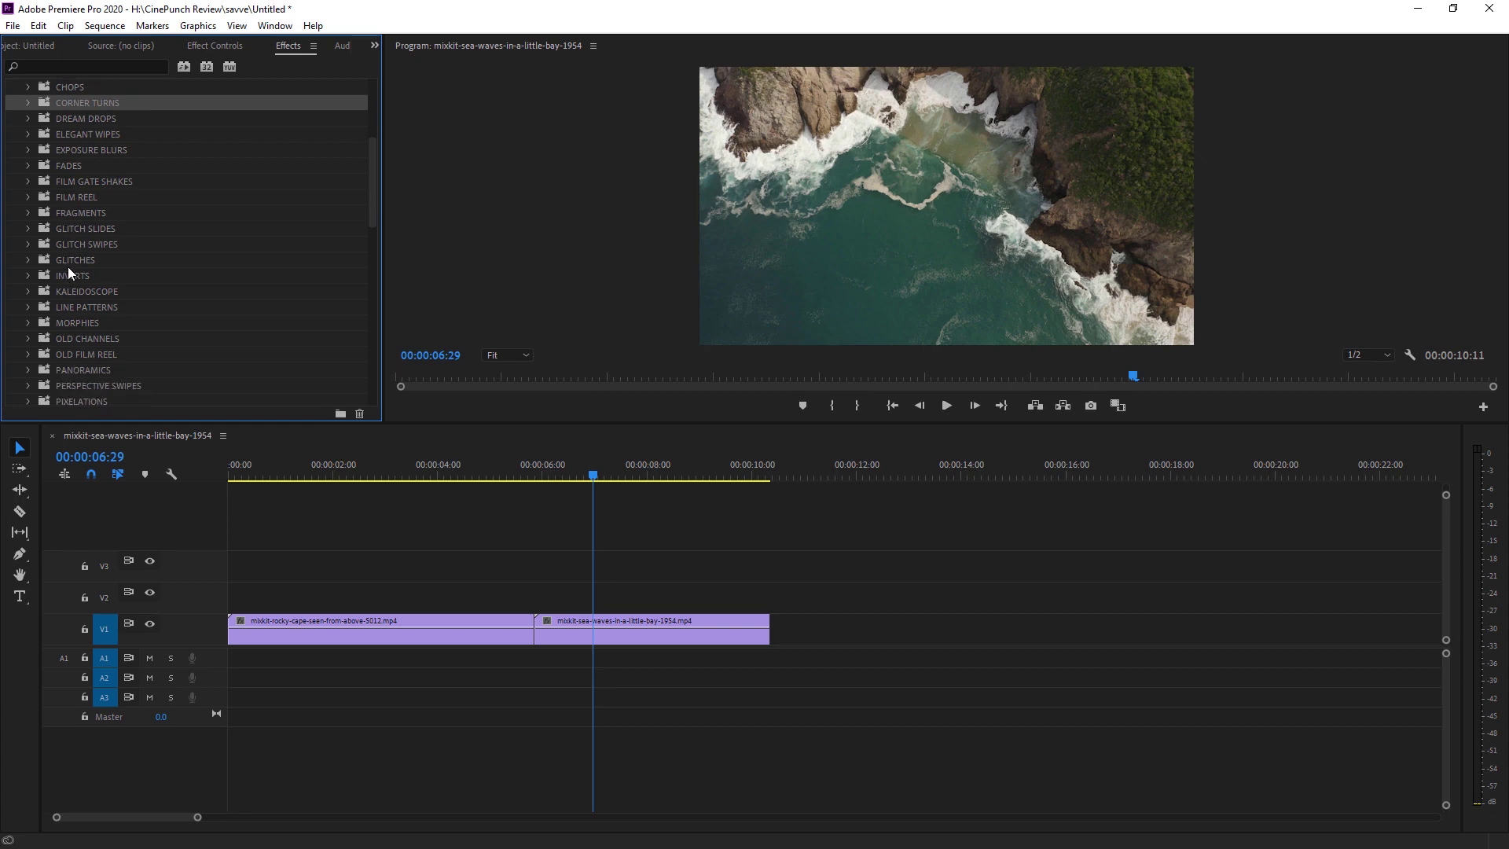
left_click(27, 260)
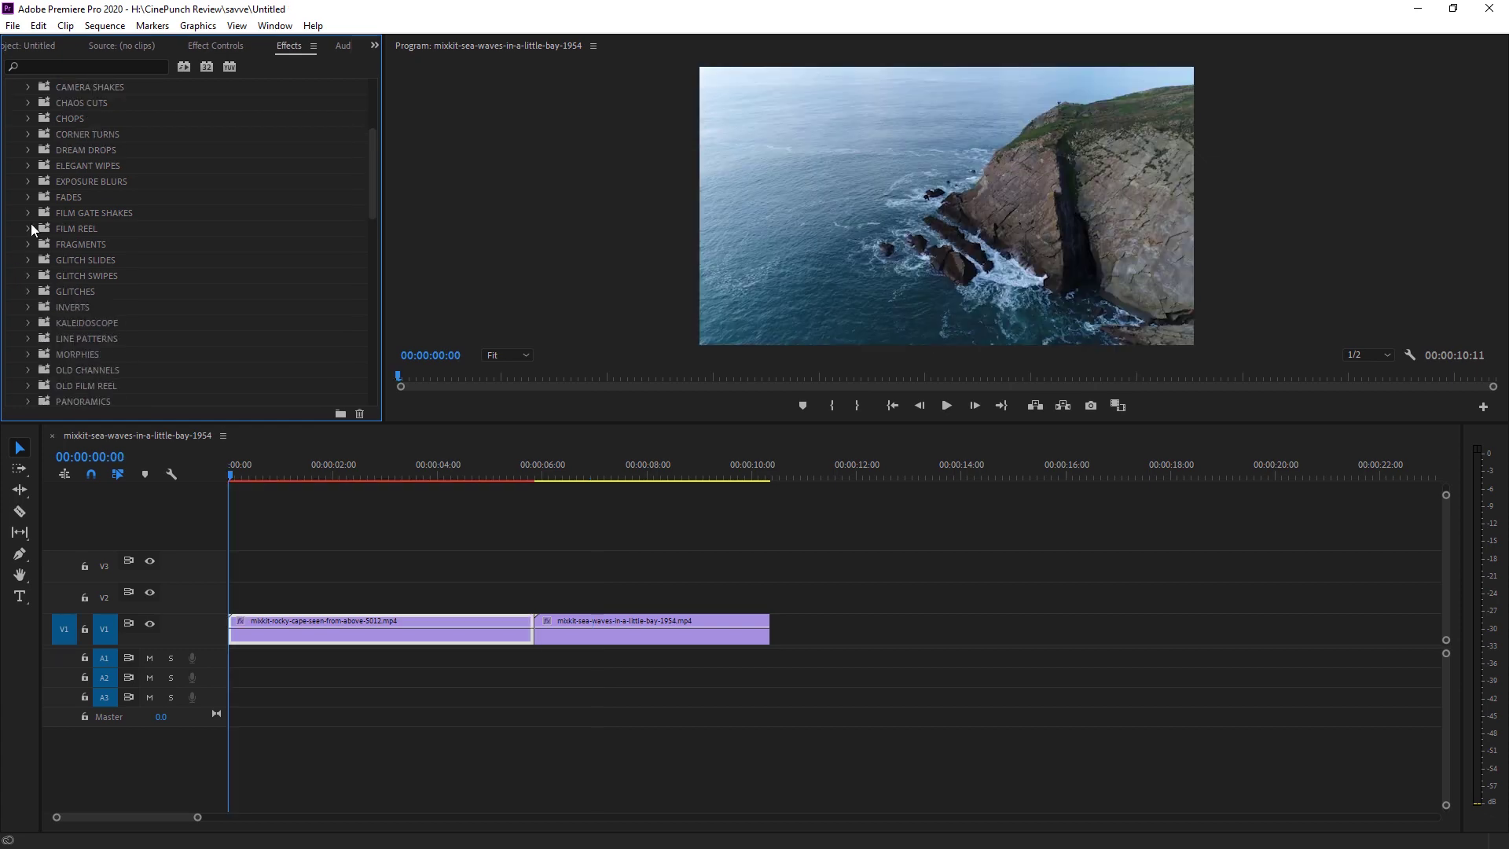
scroll(82, 253, "down", 4)
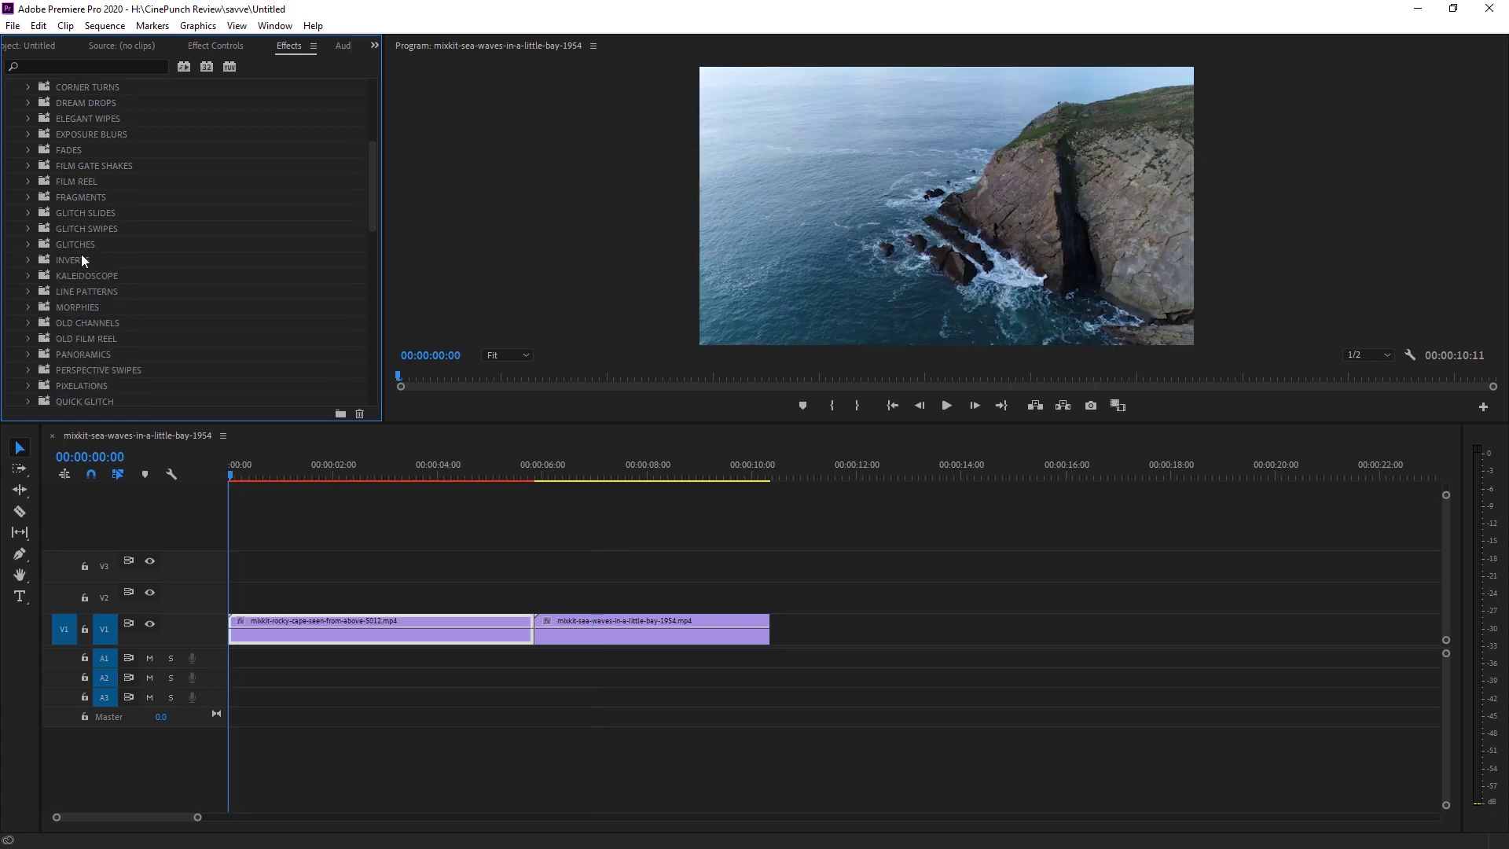
left_click(40, 212)
left_click(27, 212)
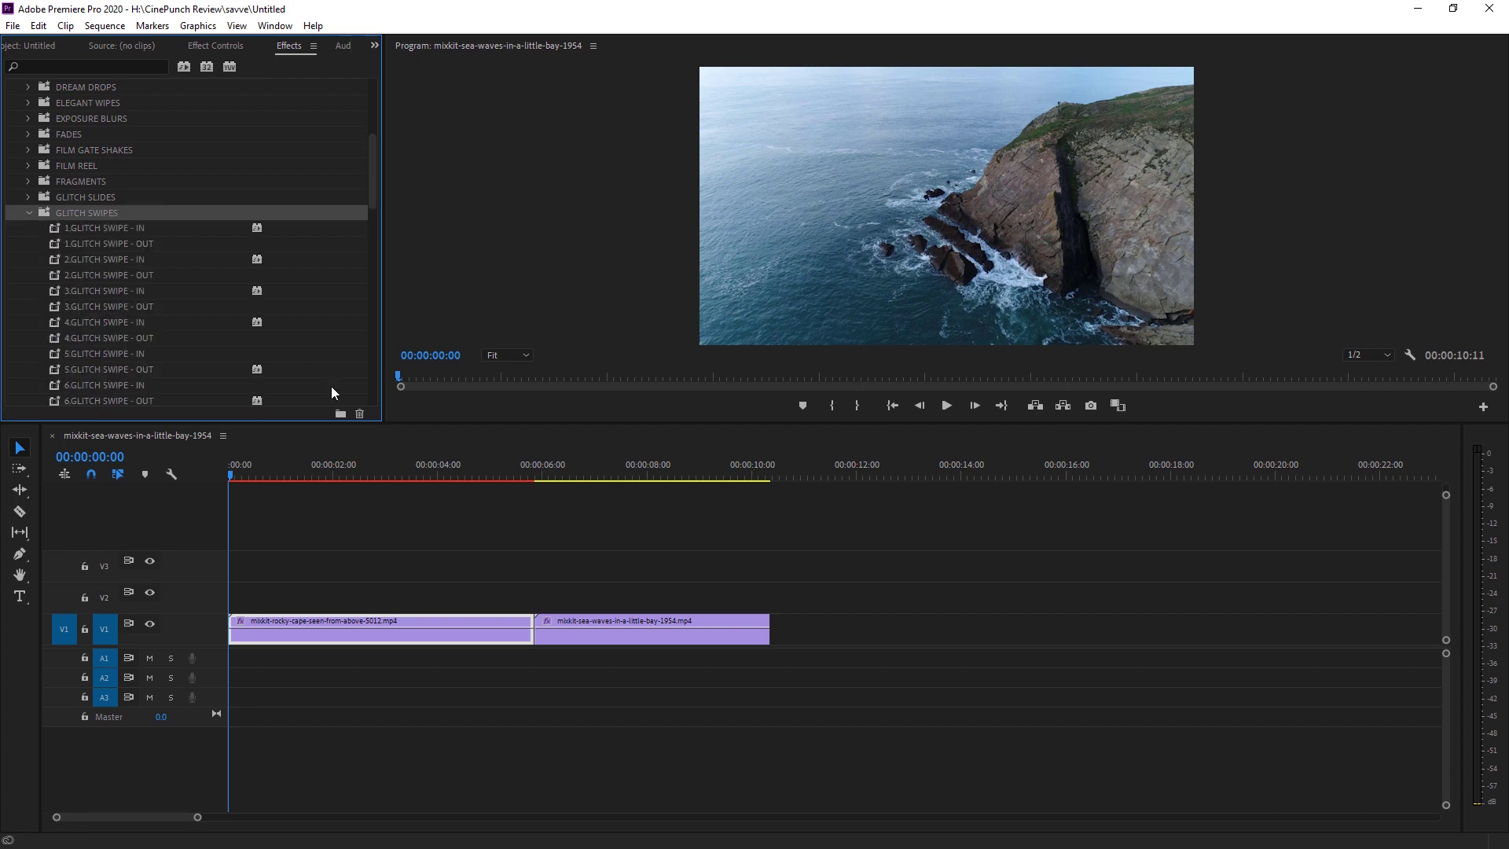
scroll(315, 362, "down", 2)
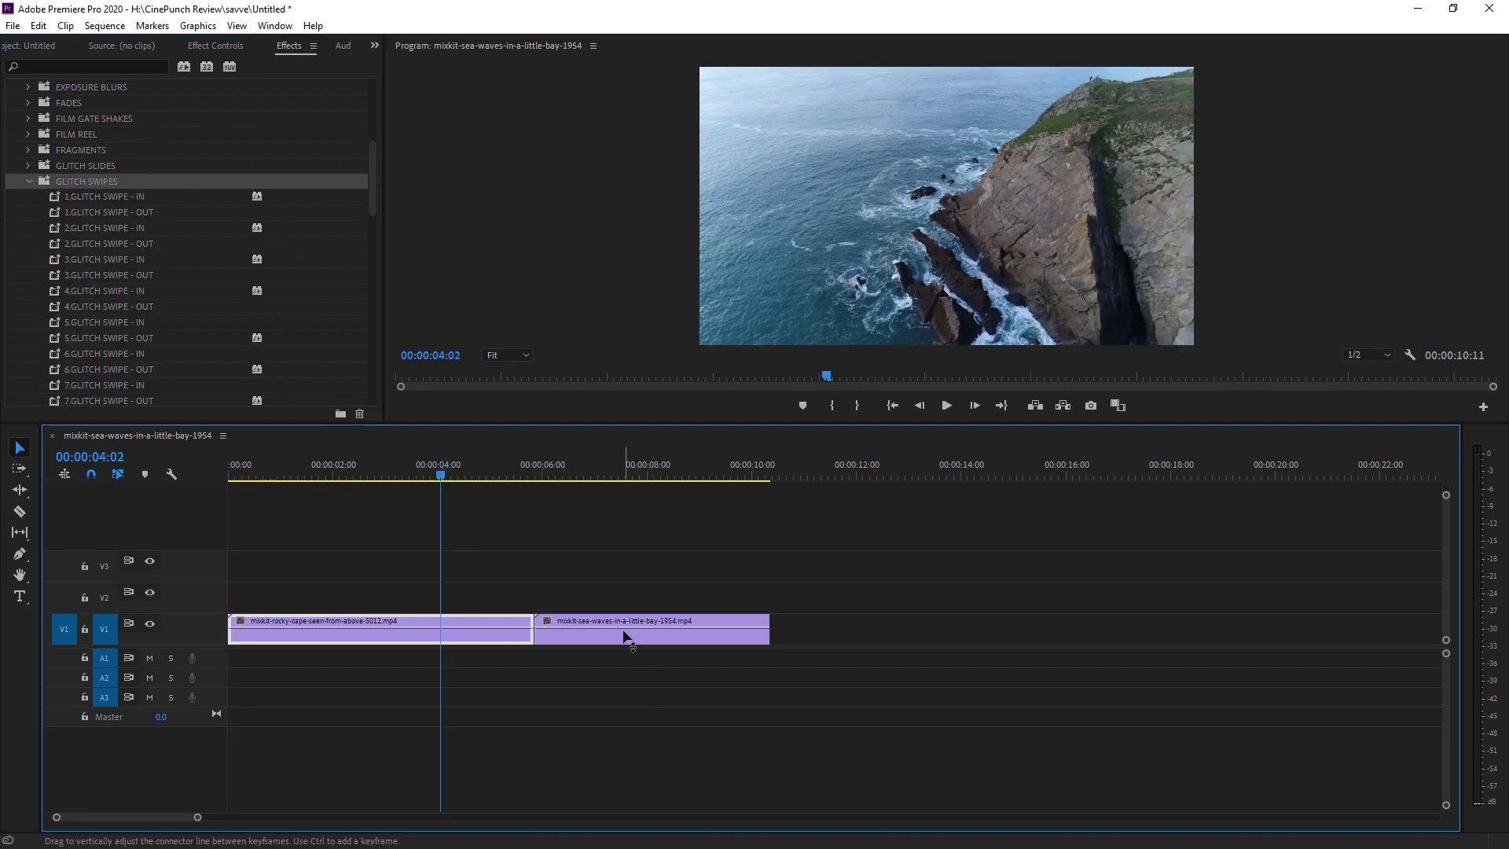
Apply 1.GLITCH SWIPE - OUT to the rocky-cape clip and 1.GLITCH SWIPE - IN to the sea-waves clip
left_click_drag(451, 470, 503, 473)
left_click(149, 214)
left_click_drag(55, 212, 517, 626)
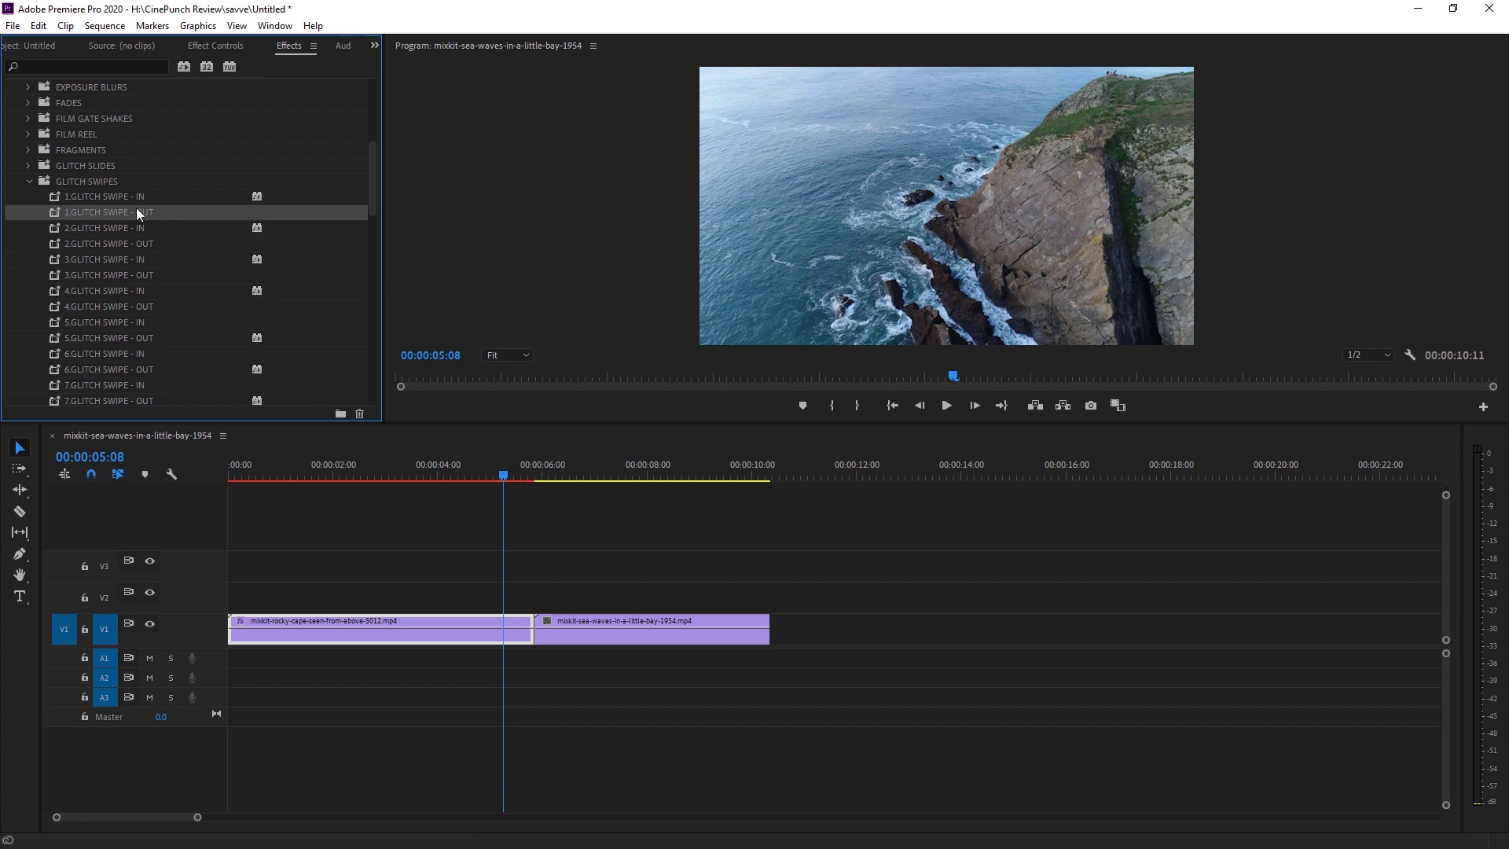
left_click(561, 472)
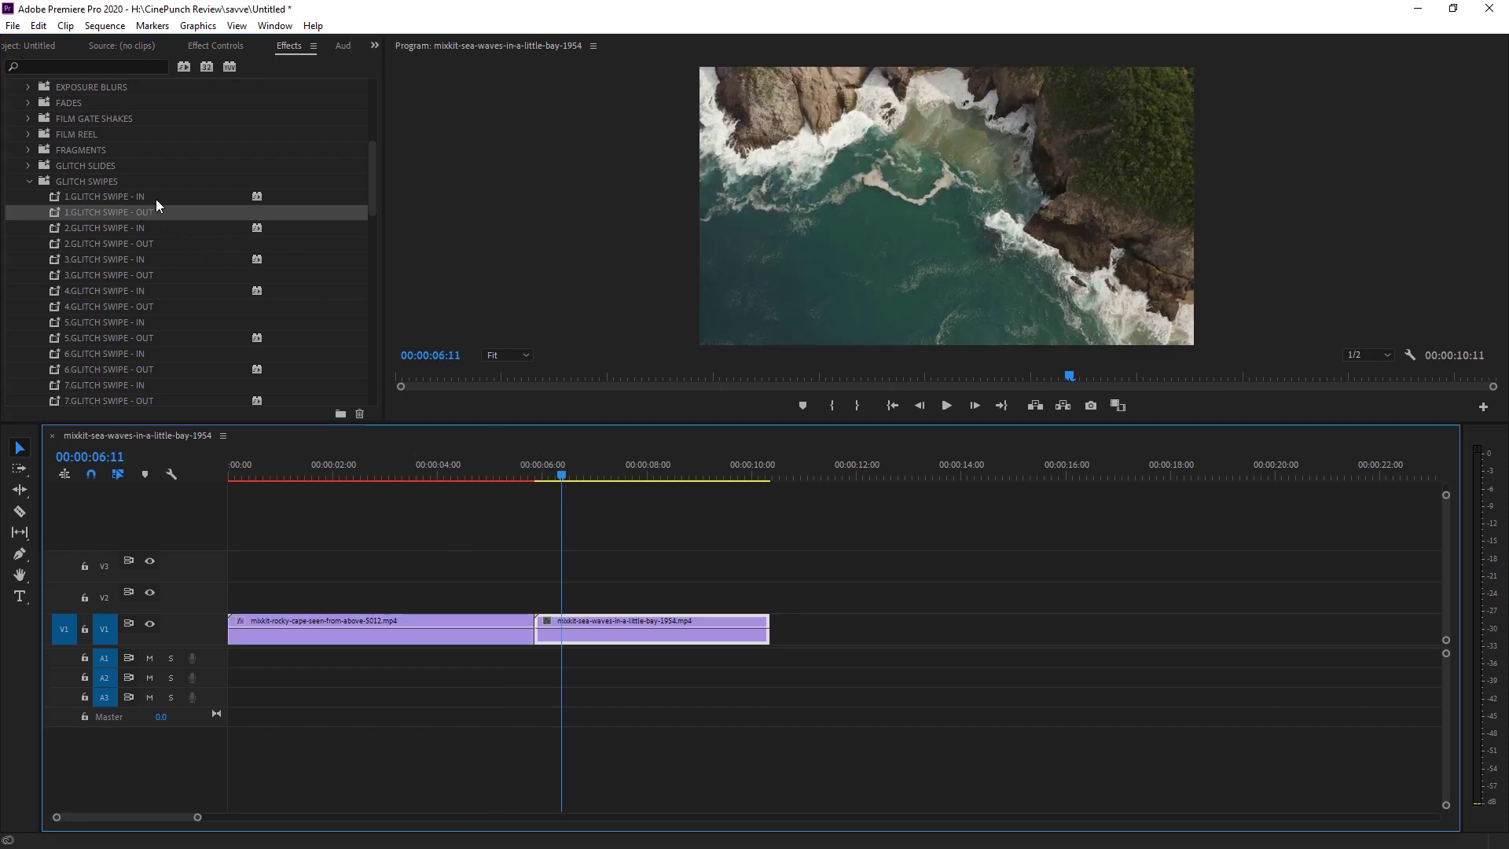
left_click_drag(54, 193, 598, 631)
Preview the glitch swipe across the cut, then collapse the GLITCH SWIPES folder
left_click(476, 471)
key("space")
left_click(649, 632)
key("space")
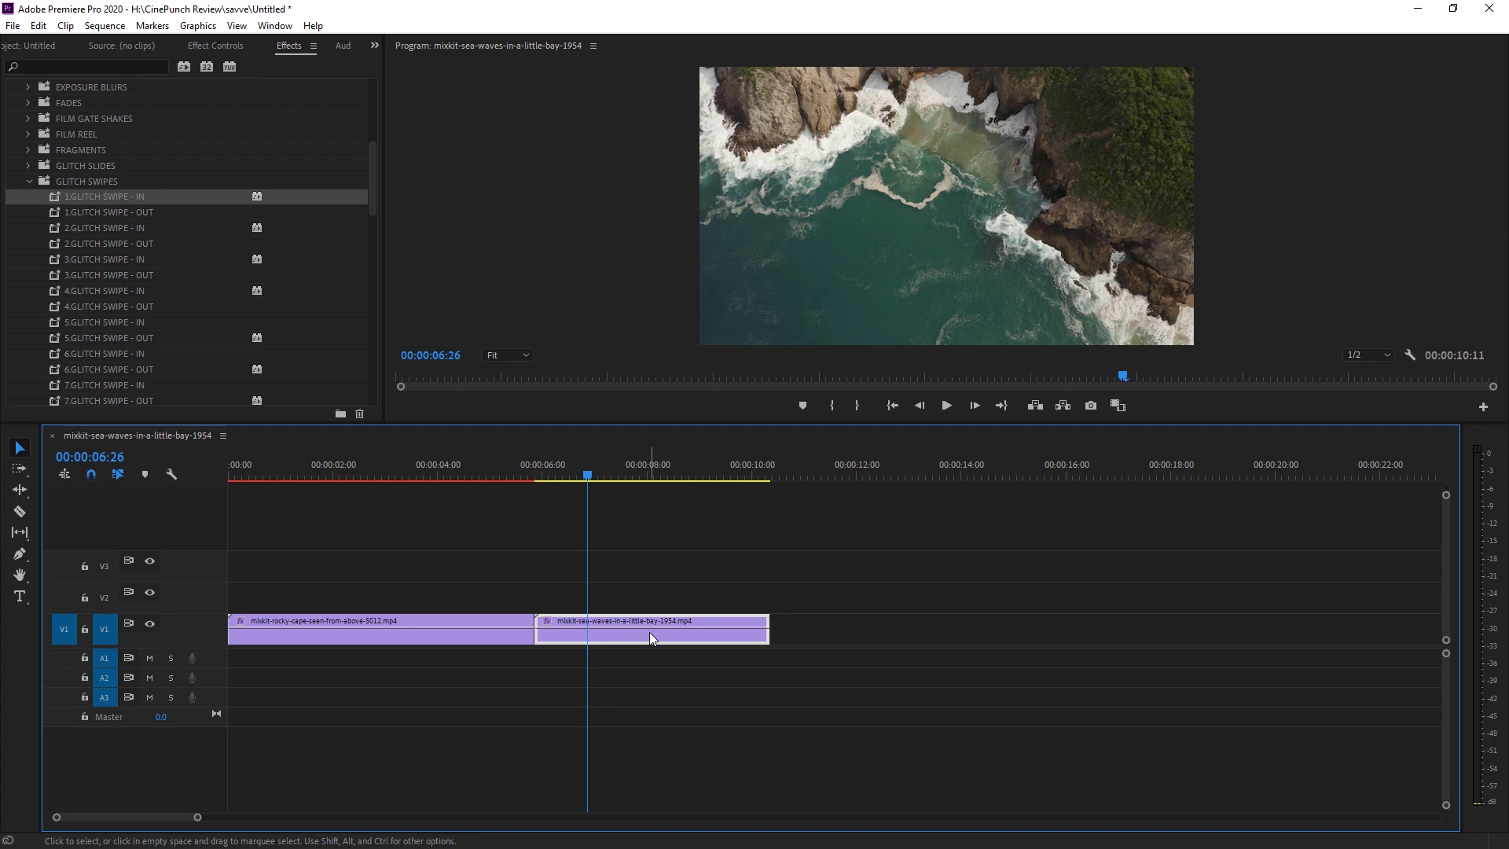
left_click(28, 182)
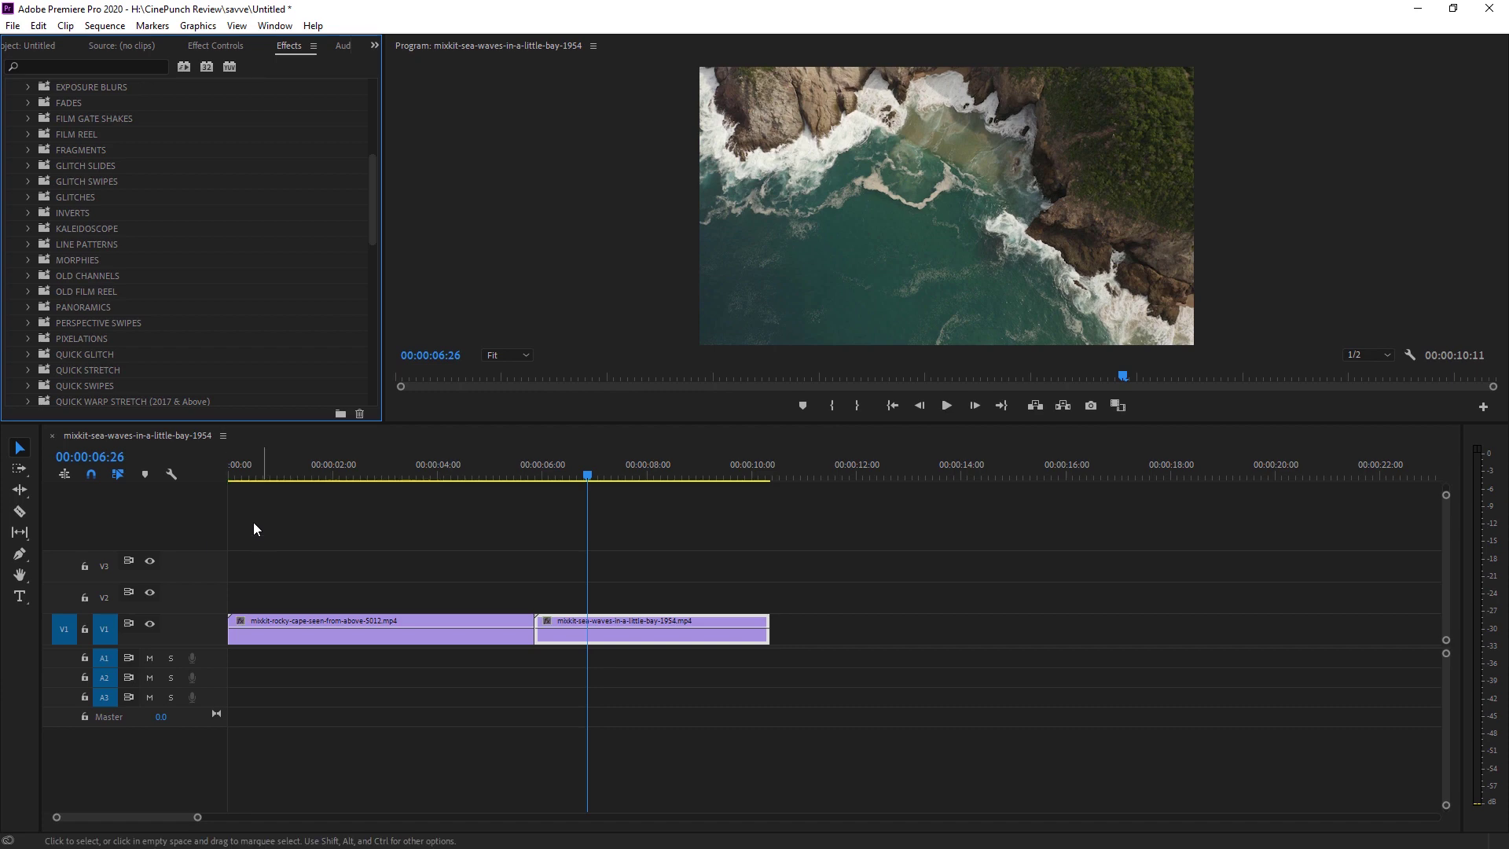
Expand SHAKERS and apply 1.SHAKERS Horizontal - (IN) to the sea-waves clip
scroll(145, 357, "down", 3)
scroll(141, 341, "down", 2)
left_click(90, 261)
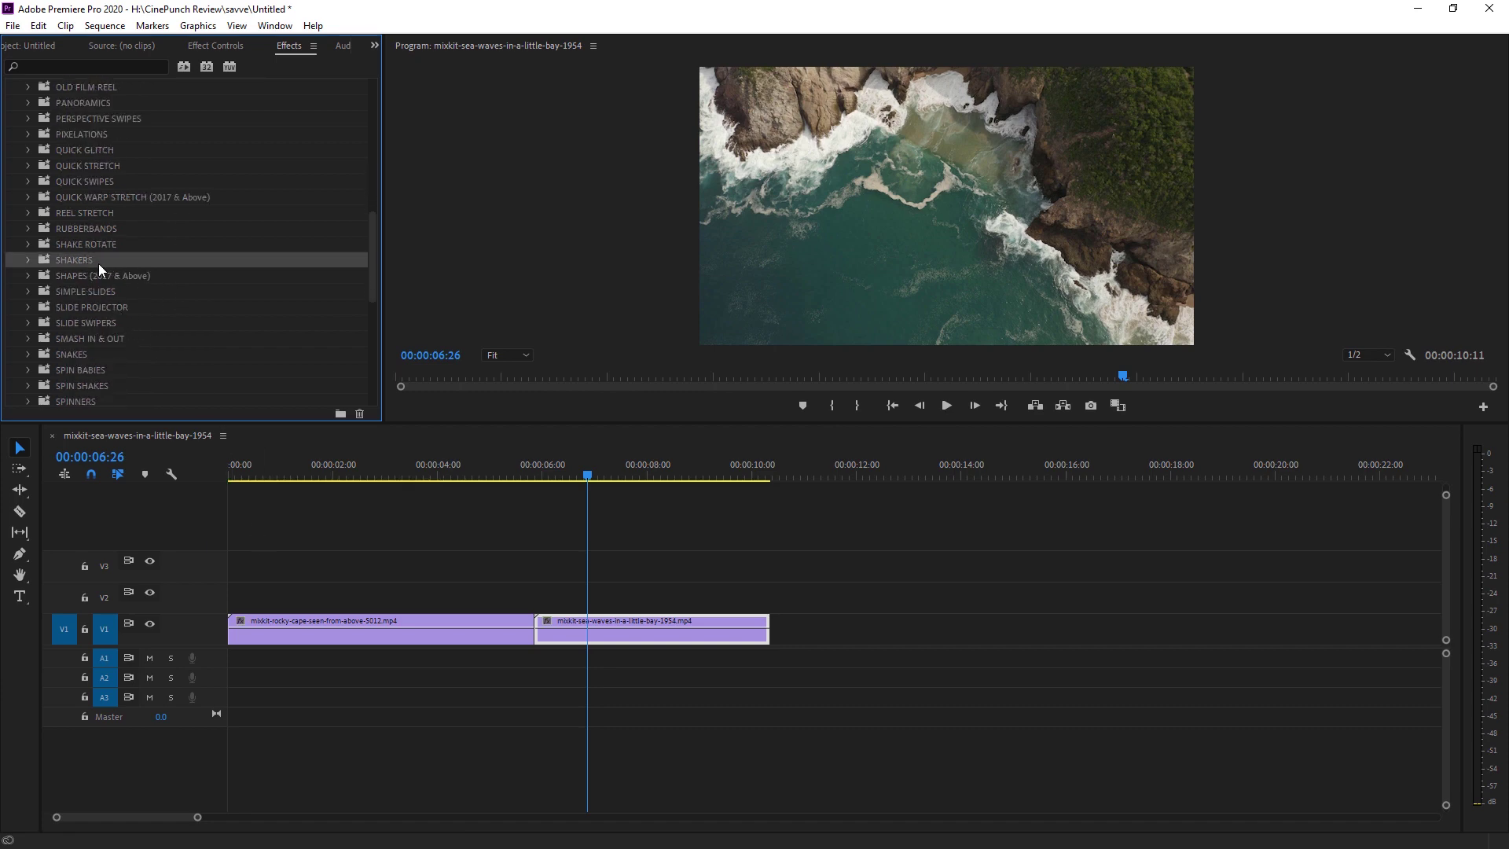
left_click(26, 261)
scroll(103, 267, "down", 2)
left_click(169, 198)
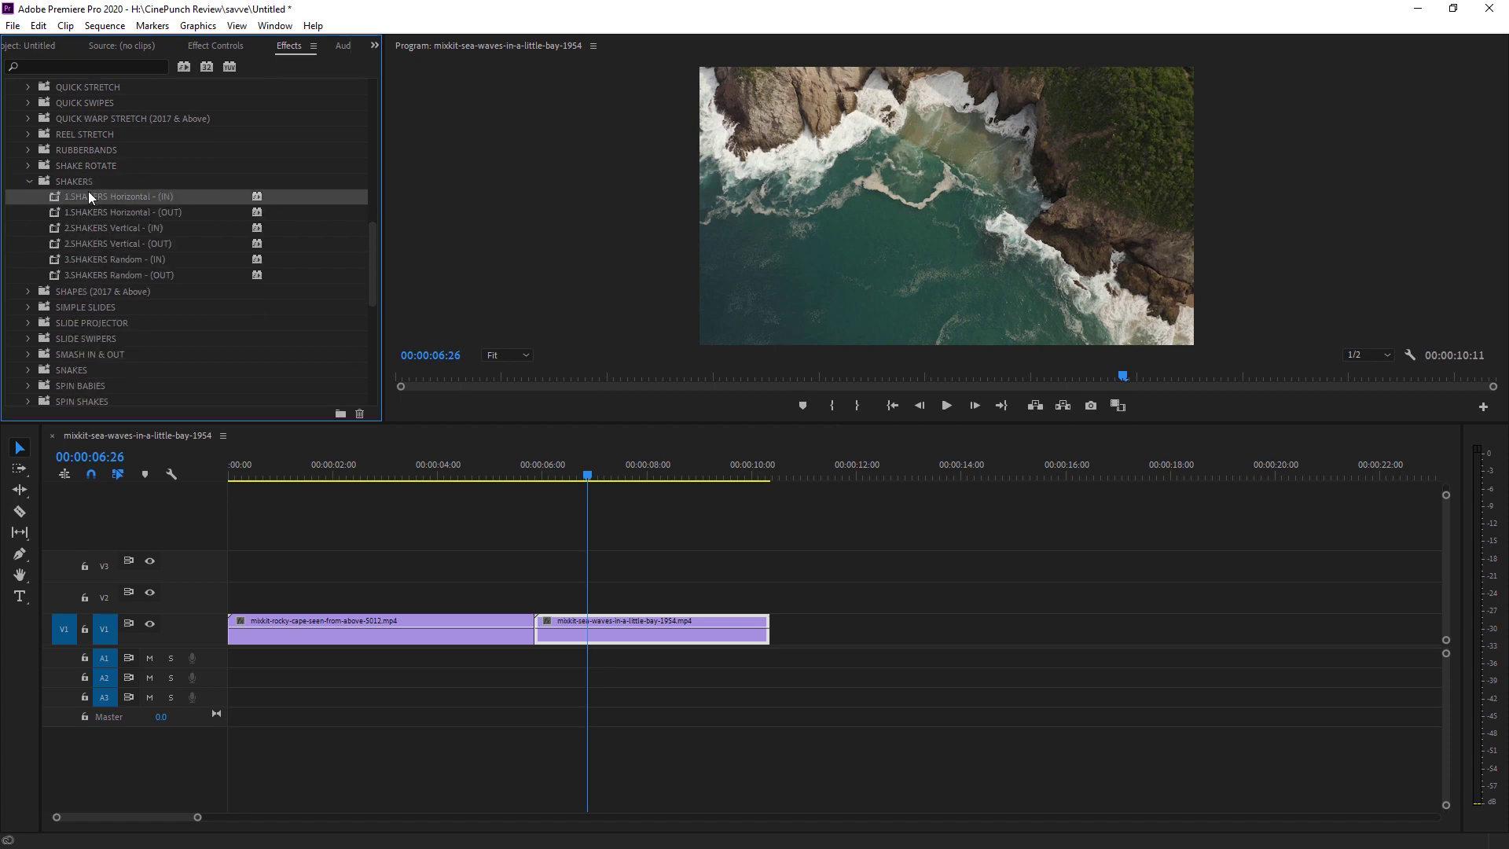
left_click_drag(55, 193, 558, 625)
Apply 1.SHAKERS Horizontal - (OUT) to the rocky-cape clip and preview the cut
left_click_drag(51, 205, 461, 634)
left_click(464, 460)
key("space")
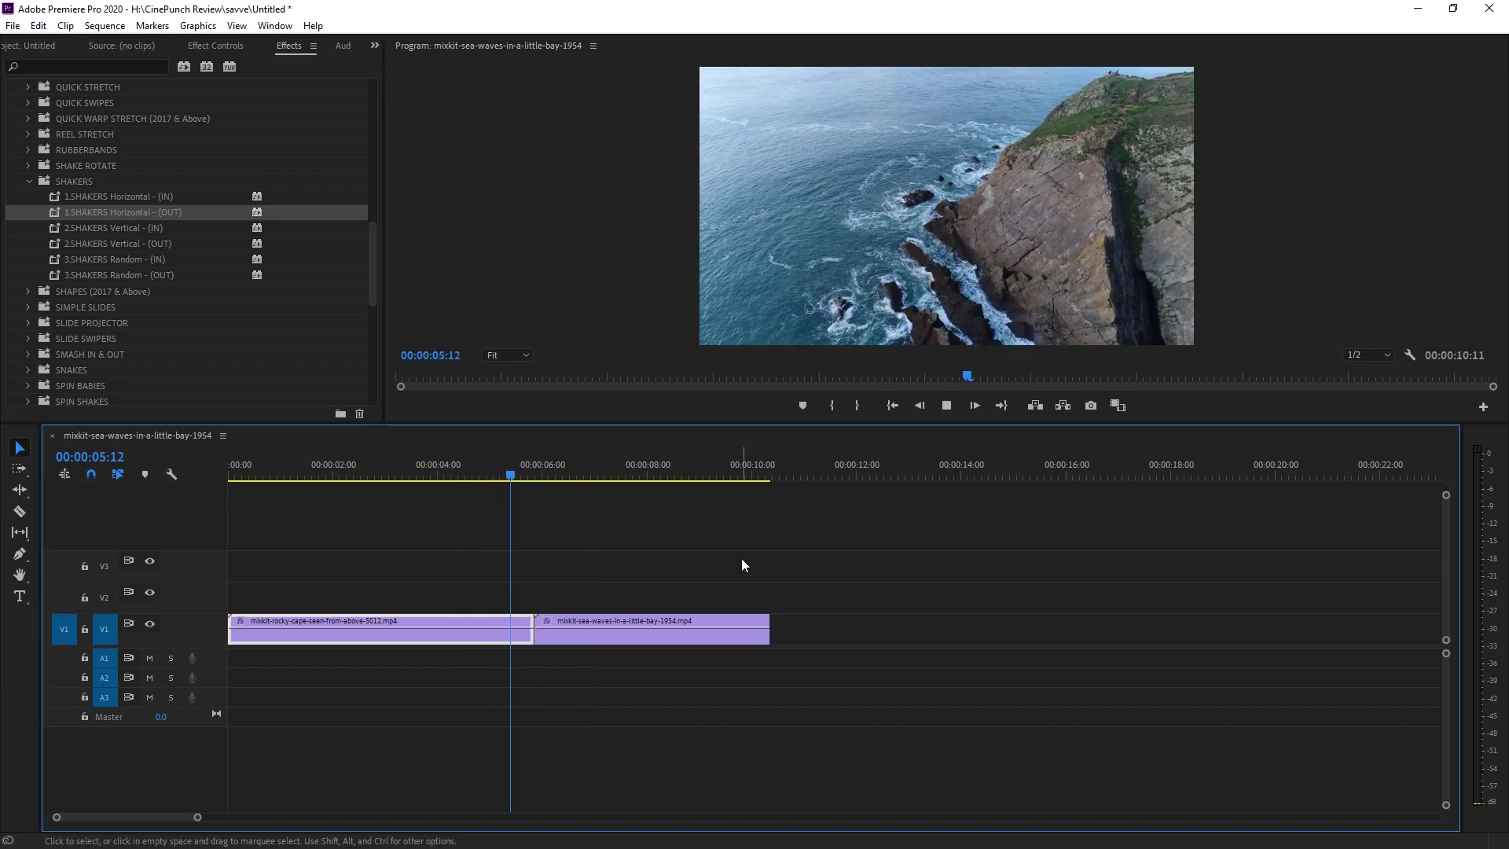